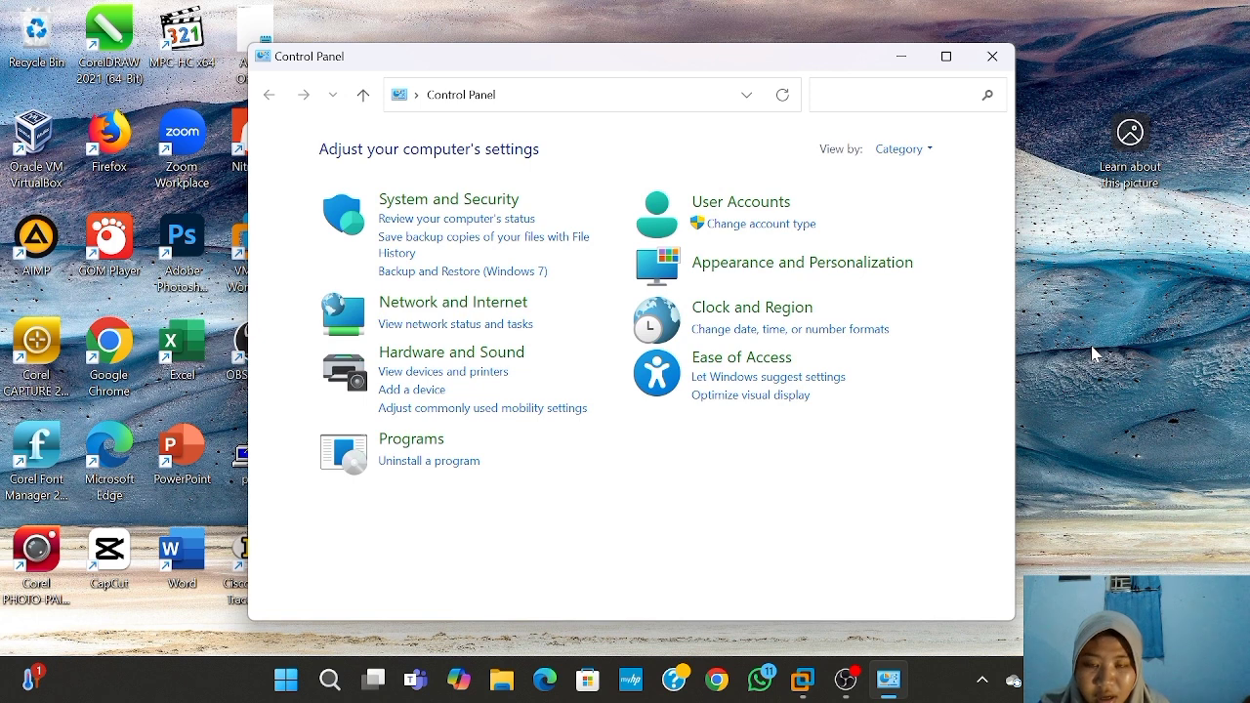
- Show the host's network adapters (Ethernet, Wi-Fi, VMware VMnet1, VMnet8) via Network and Sharing Center
{"action": "left_click", "coordinate": [518, 315]}
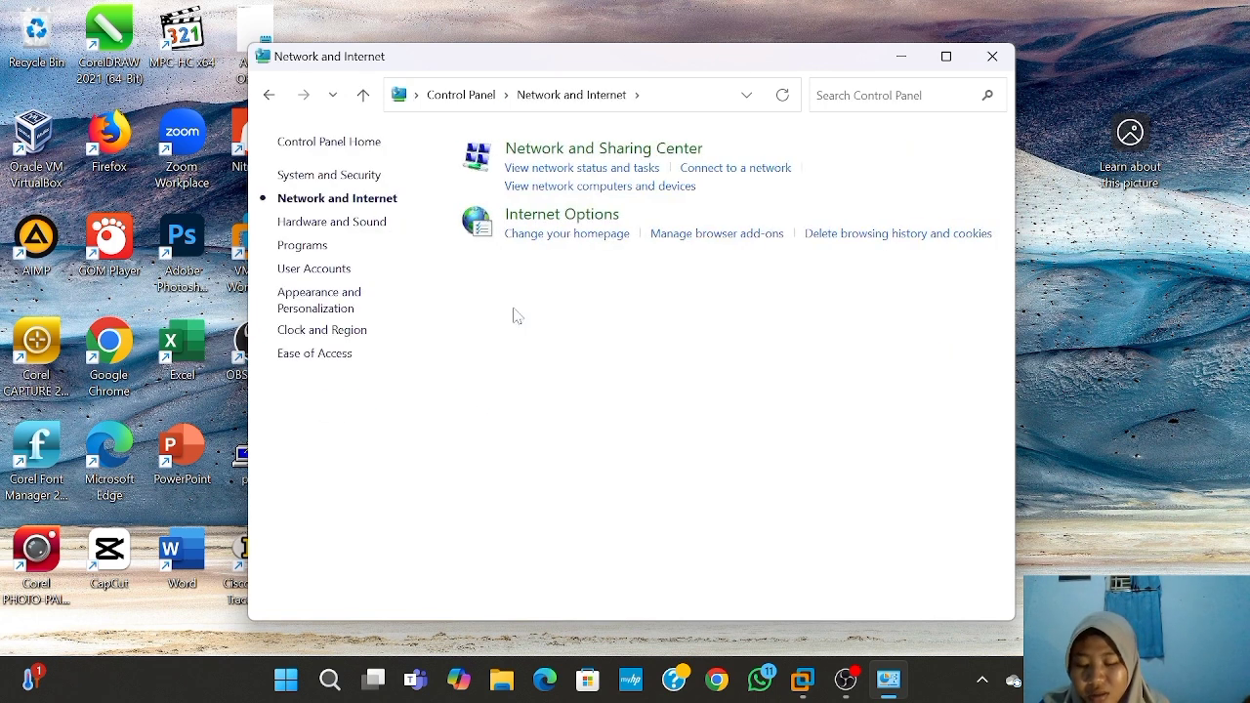
{"action": "left_click", "coordinate": [566, 156]}
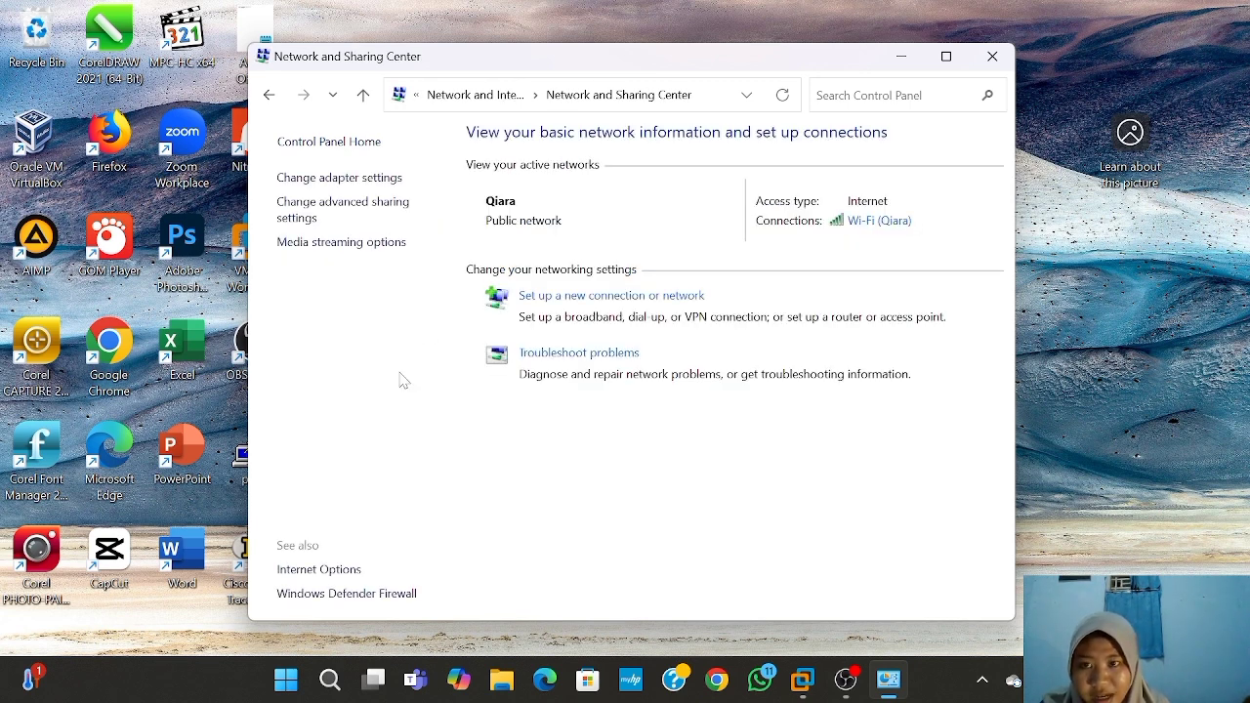
{"action": "left_click", "coordinate": [339, 177]}
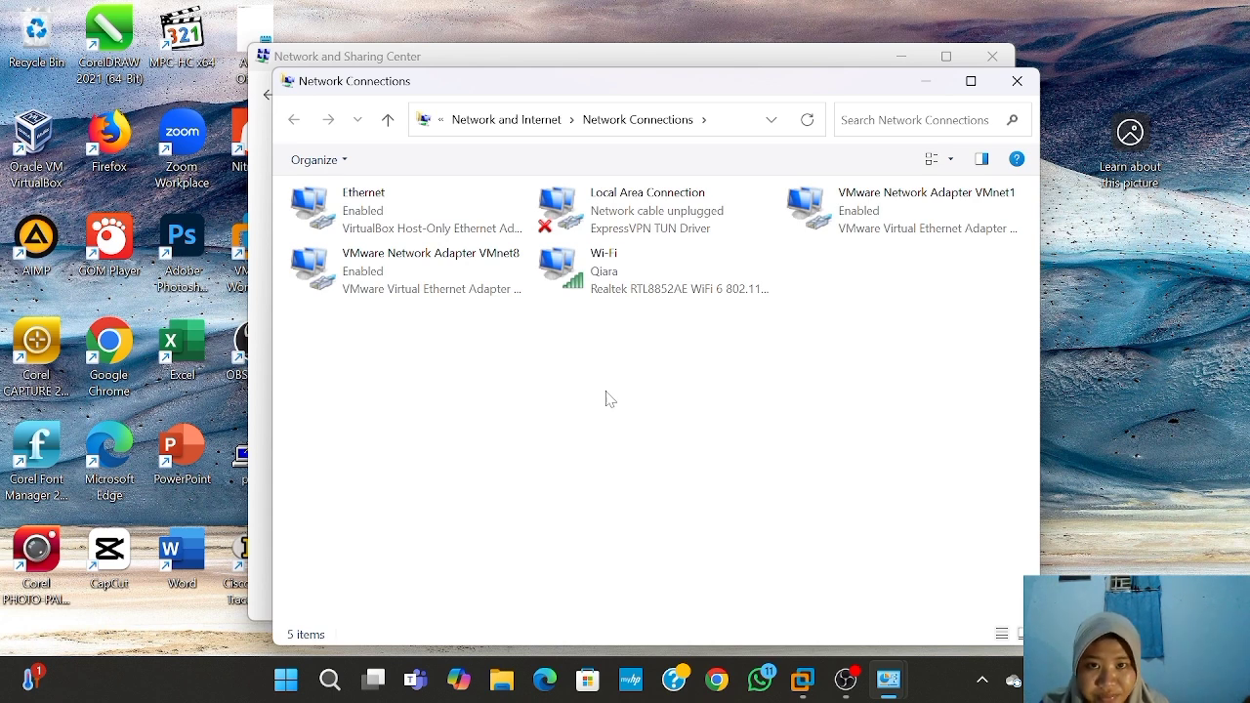
- Check the Wi-Fi connection's details, noting its IPv4 address 192.168.1.15
{"action": "double_click", "coordinate": [615, 272]}
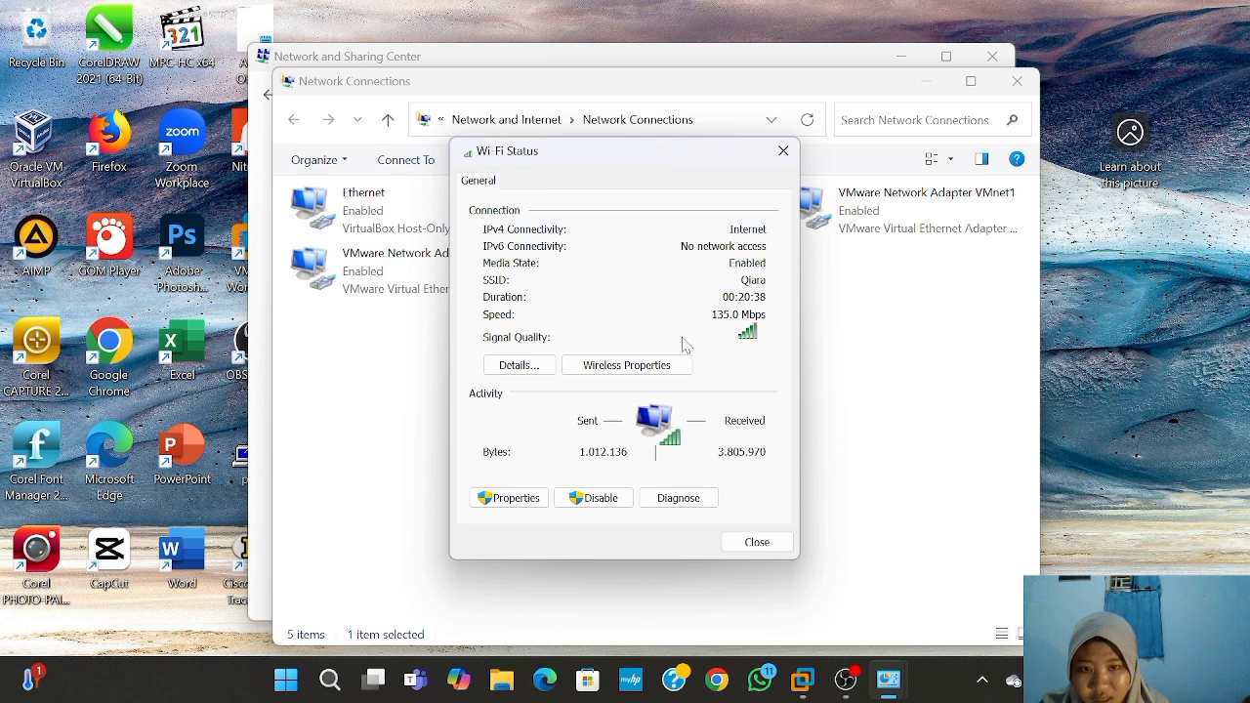
{"action": "left_click", "coordinate": [522, 367]}
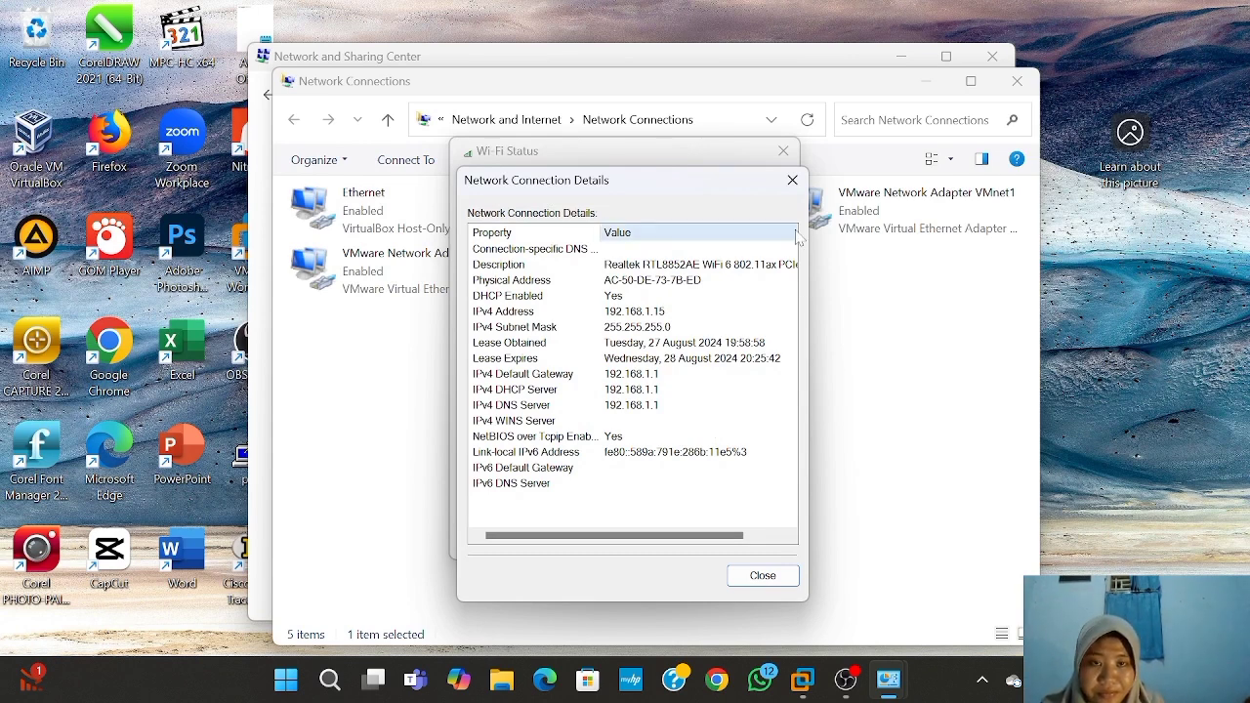
{"action": "left_click", "coordinate": [792, 179]}
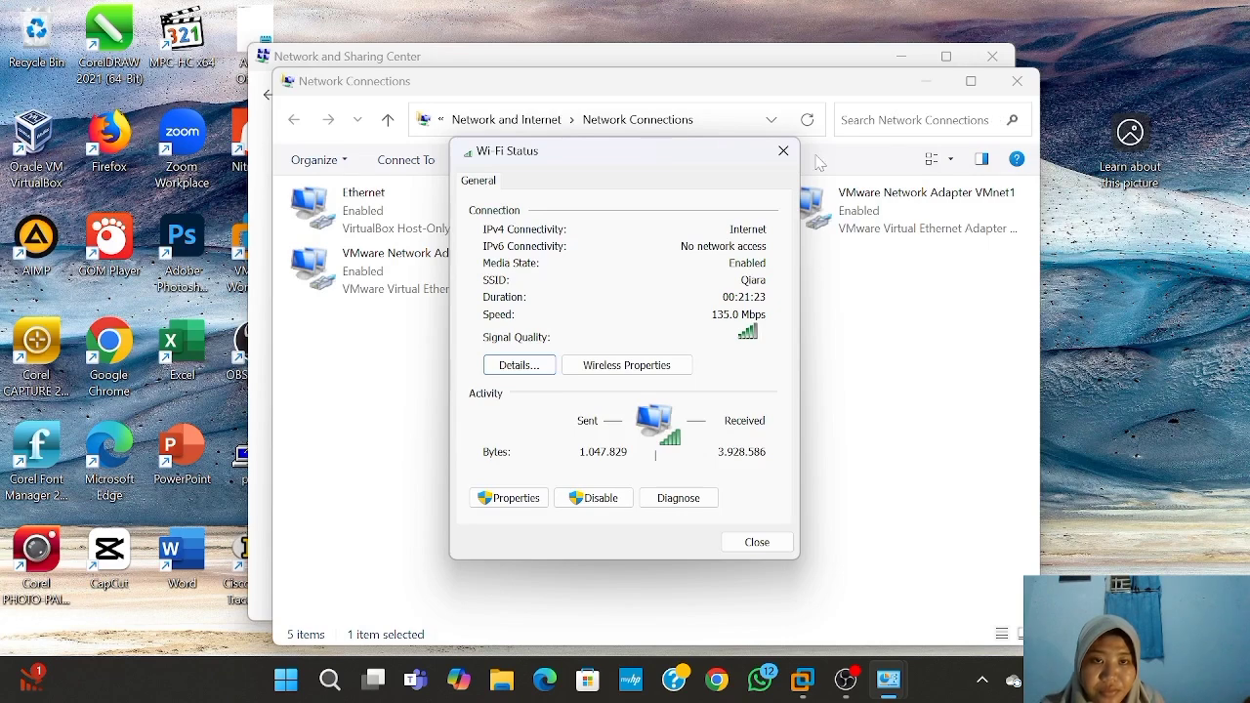
- Close the Wi-Fi status, Network Connections and Network and Sharing Center windows
{"action": "left_click", "coordinate": [789, 158]}
{"action": "left_click", "coordinate": [790, 159]}
{"action": "left_click", "coordinate": [1016, 81]}
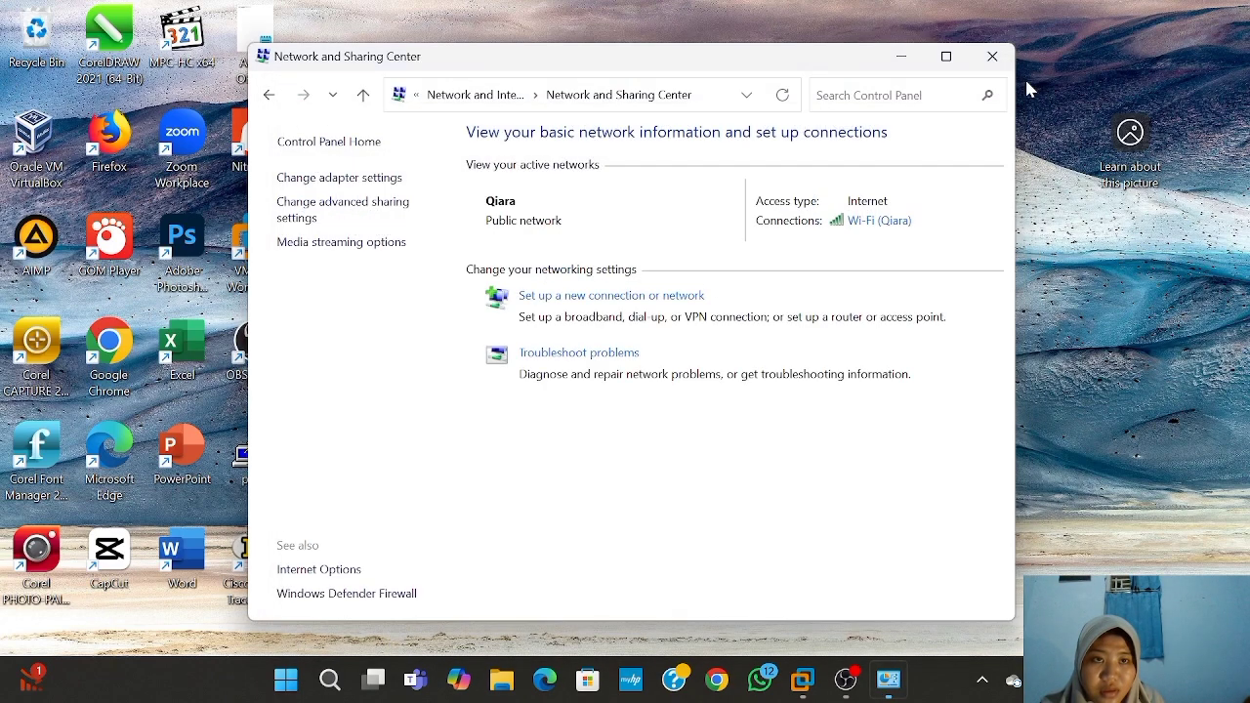
{"action": "left_click", "coordinate": [992, 56]}
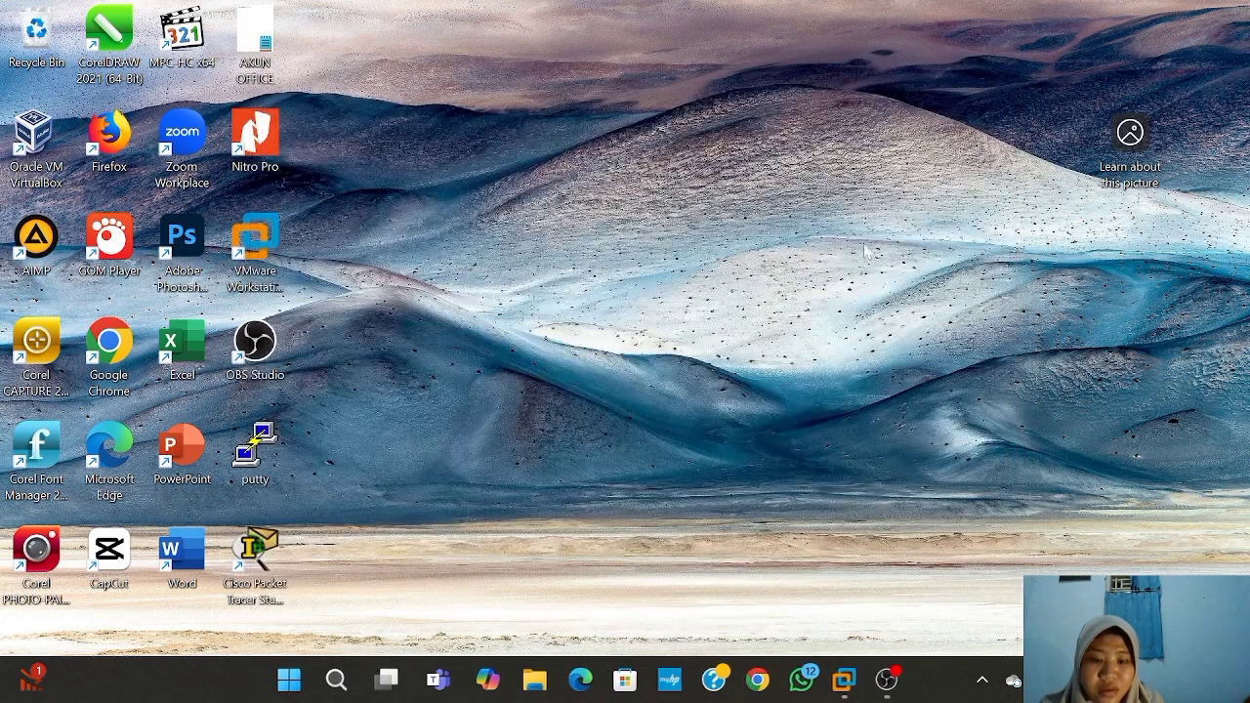
- Open VMware's Virtual Network Editor from the Edit menu with administrator rights via Change Settings
{"action": "left_click", "coordinate": [844, 679]}
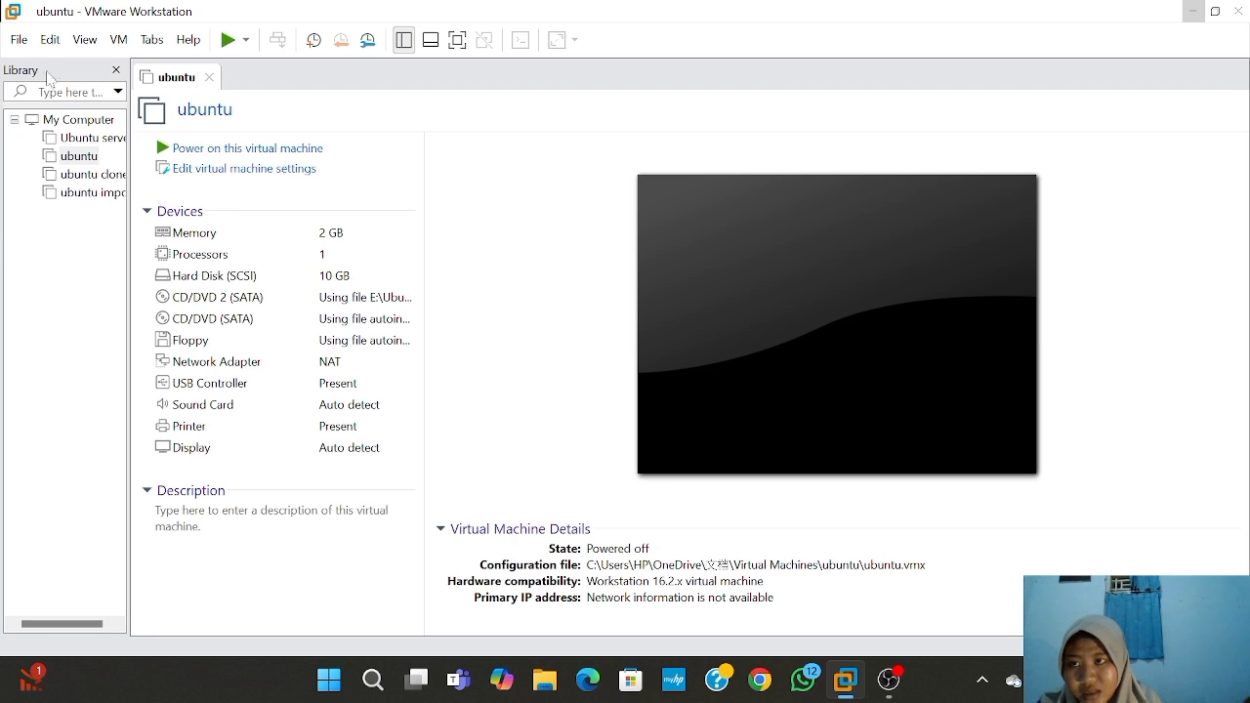
{"action": "left_click", "coordinate": [53, 47]}
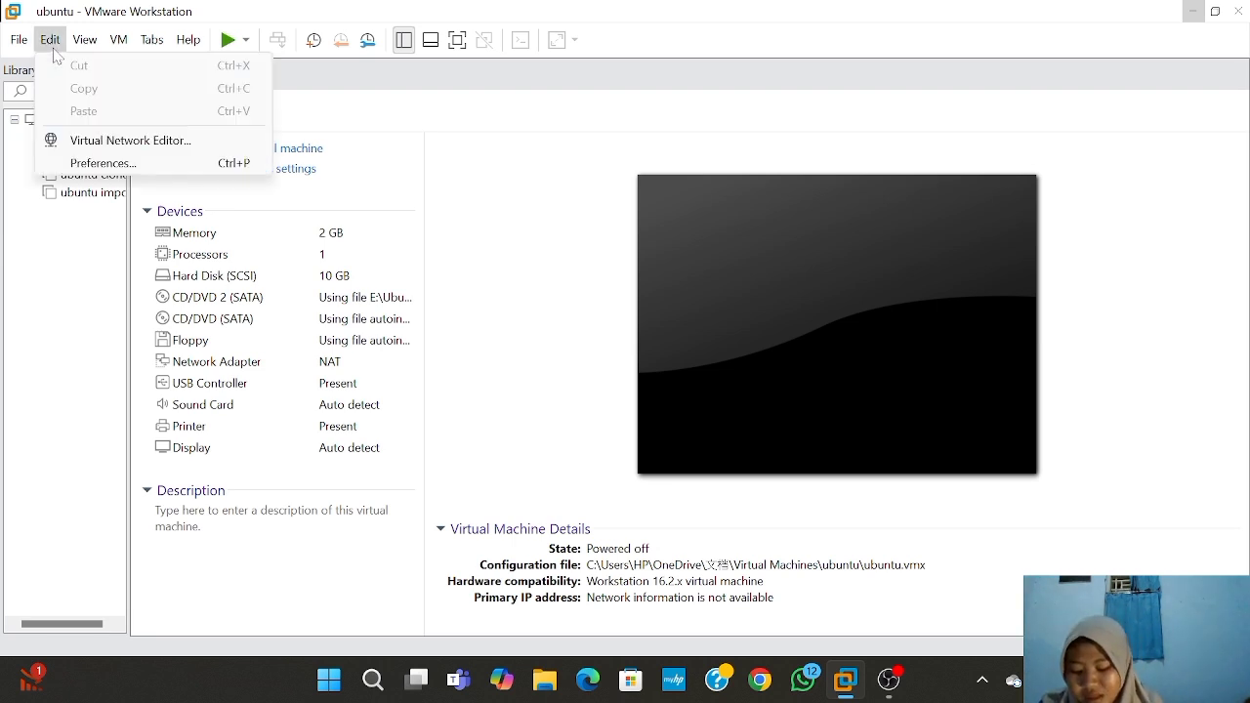
{"action": "left_click", "coordinate": [110, 142]}
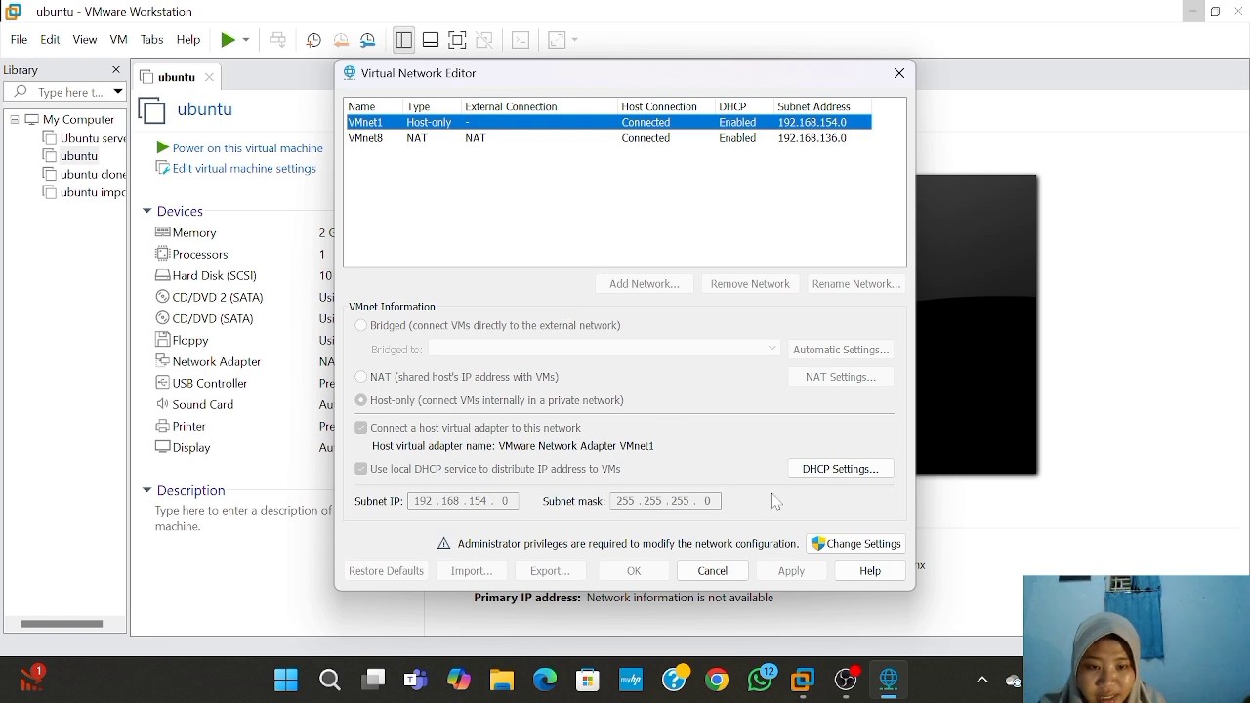
{"action": "left_click", "coordinate": [852, 550]}
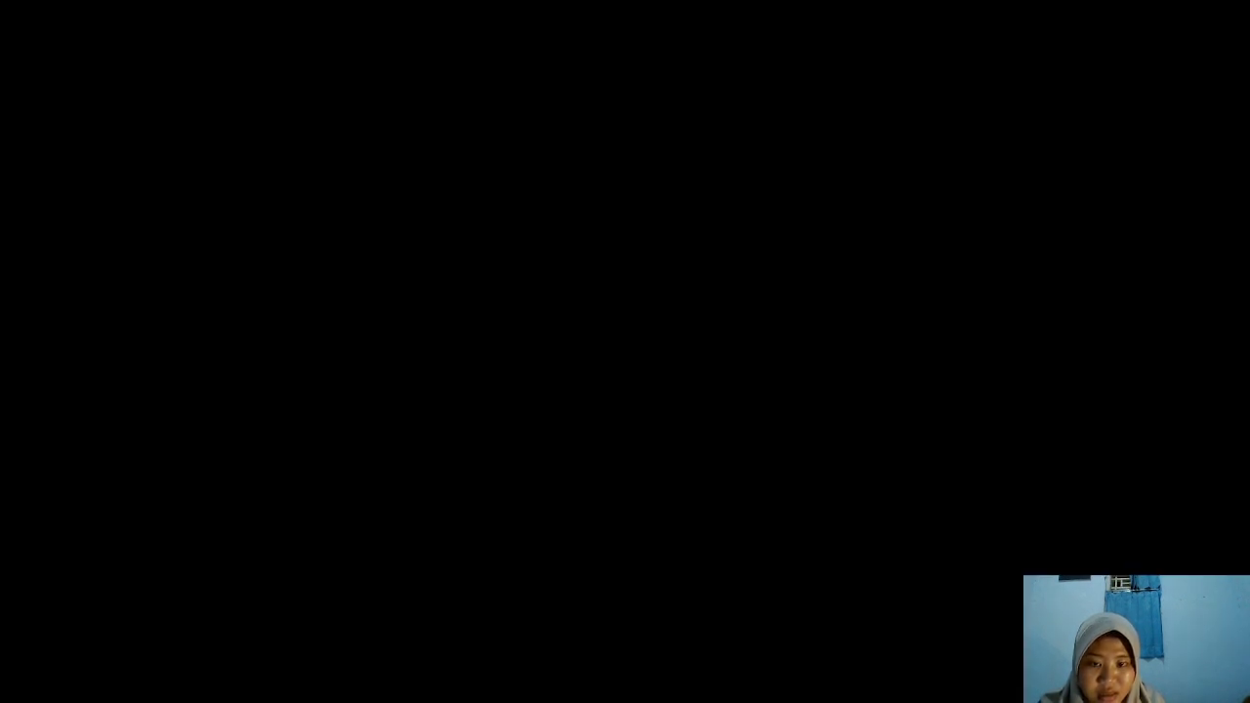
{"action": "left_click", "coordinate": [498, 510]}
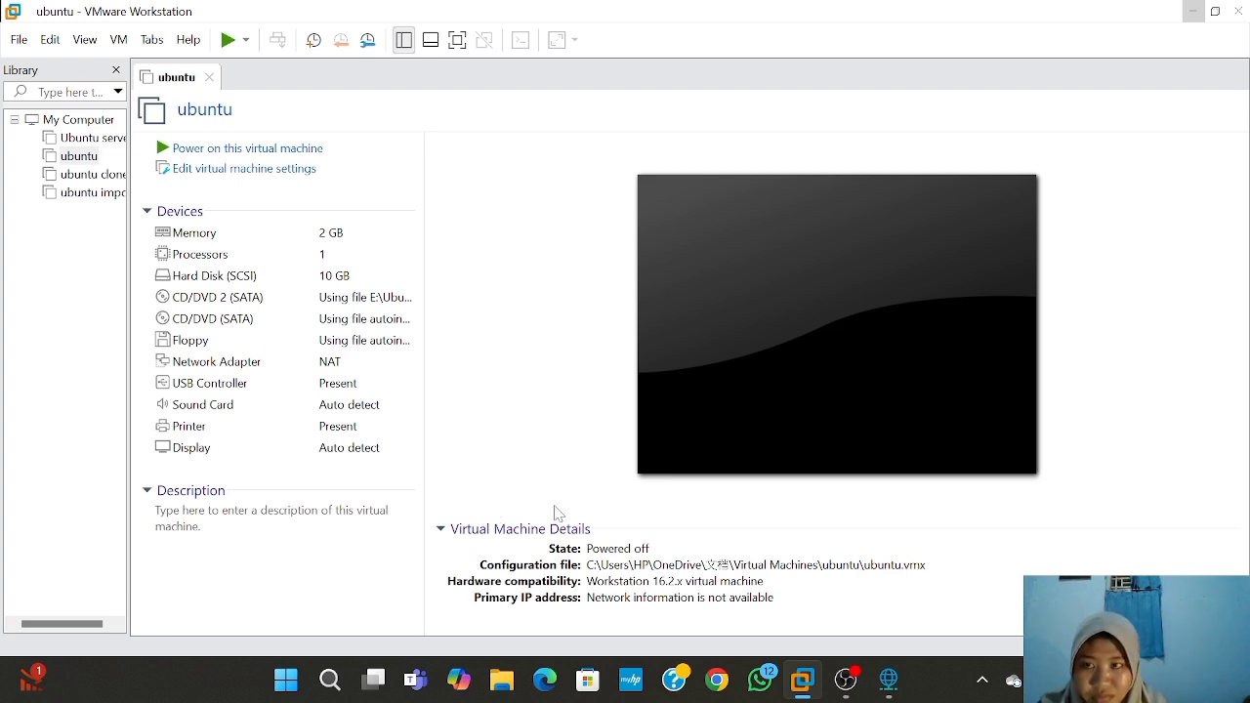
- Bridge VMnet0 to the Realtek RTL8852AE WiFi 6 802.11ax PCIe Adapter and save with OK
{"action": "left_click", "coordinate": [889, 681]}
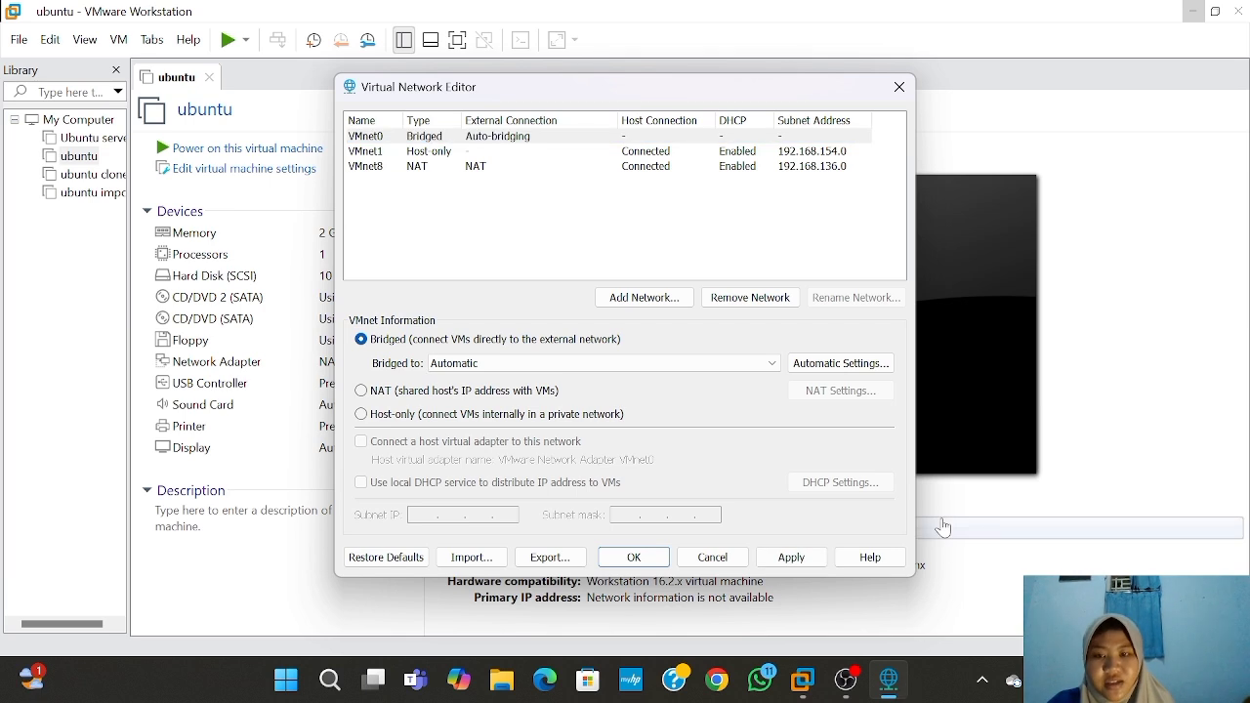
{"action": "left_click", "coordinate": [771, 364]}
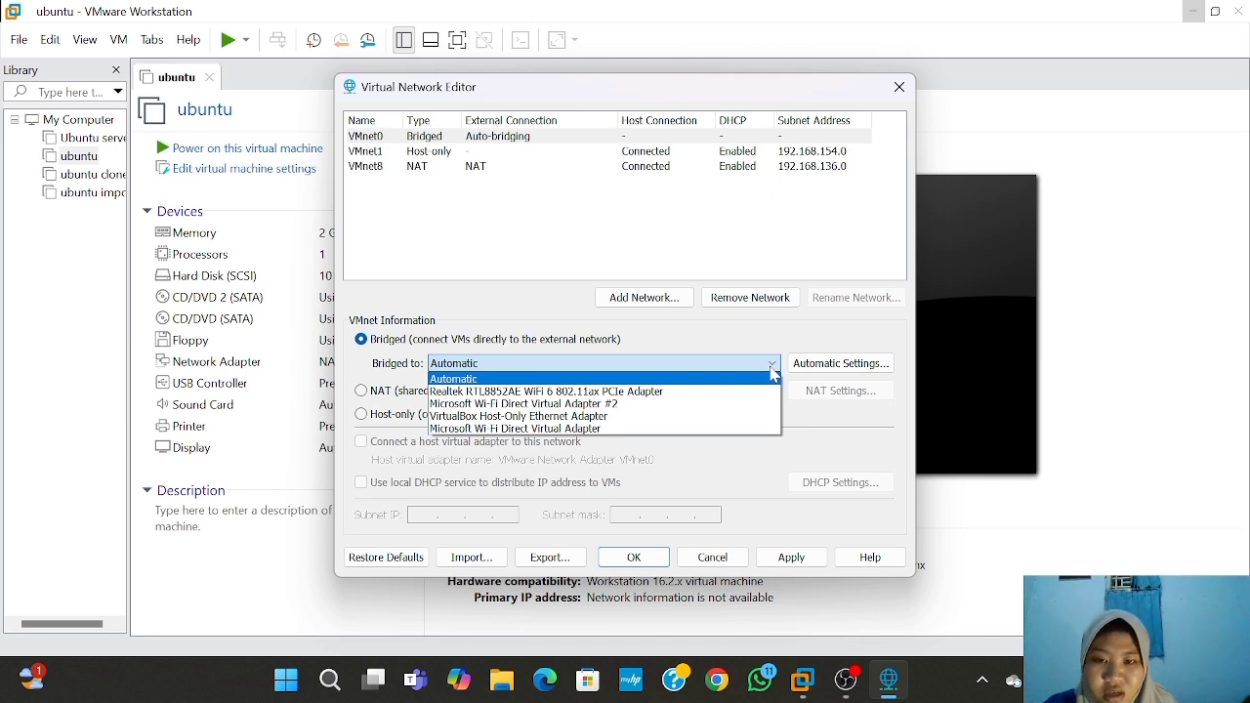
{"action": "left_click", "coordinate": [663, 394]}
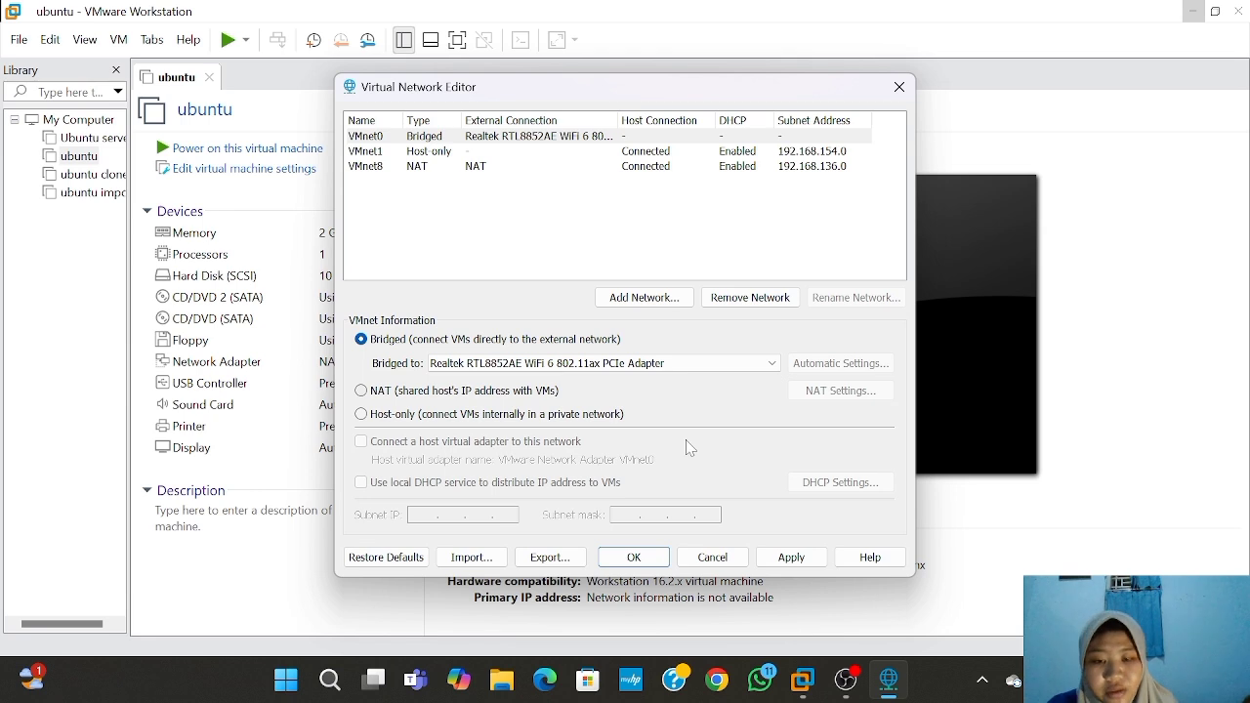
{"action": "left_click", "coordinate": [652, 561]}
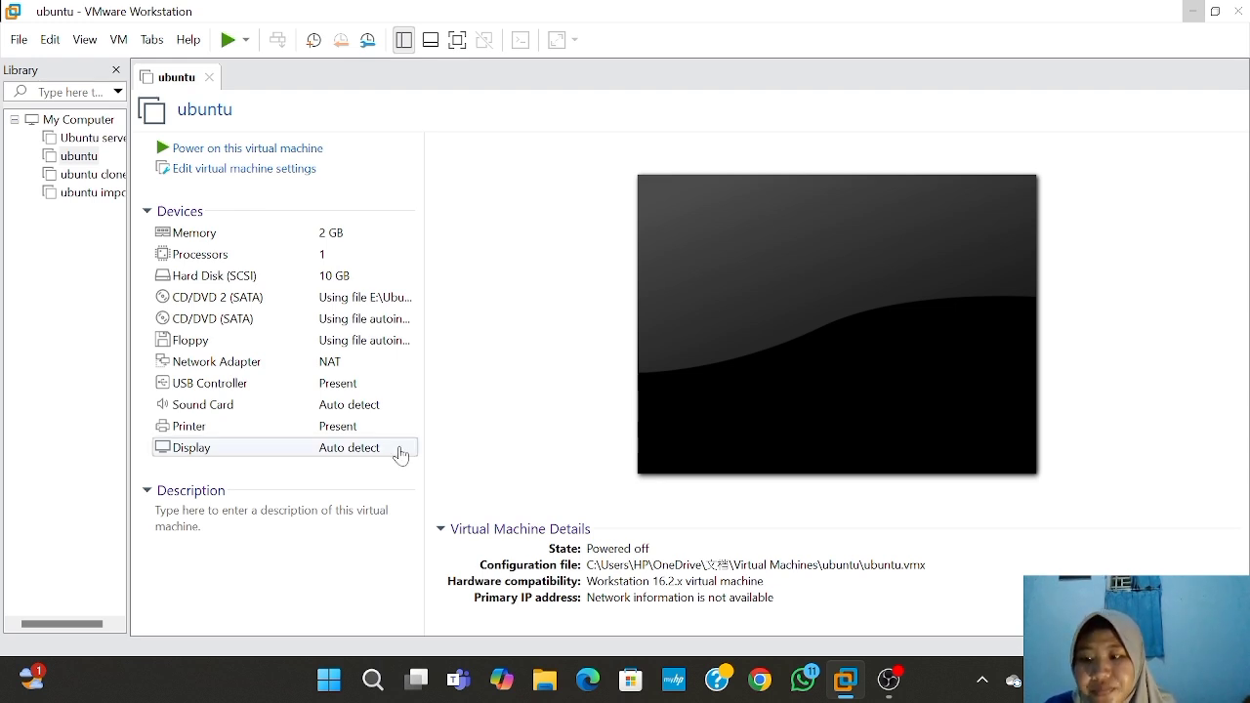
- Set the ubuntu VM's network adapter to Bridged: connected directly to the physical network
{"action": "double_click", "coordinate": [340, 371]}
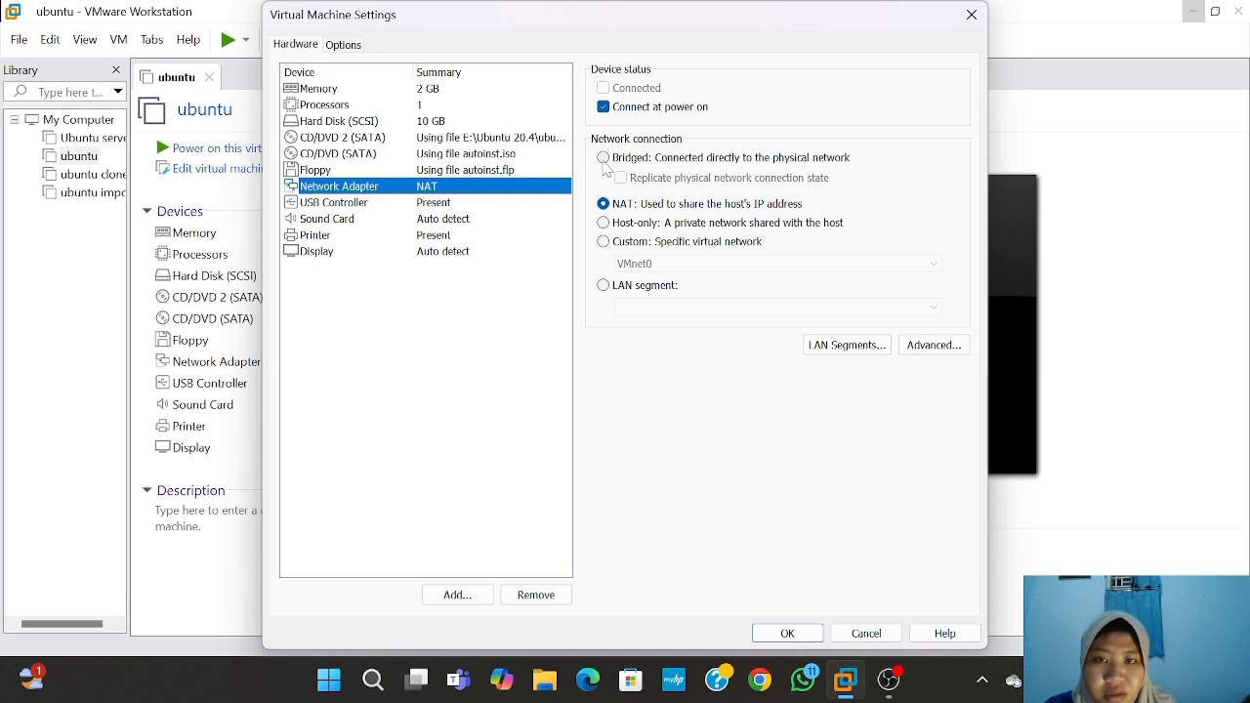
{"action": "left_click", "coordinate": [603, 158]}
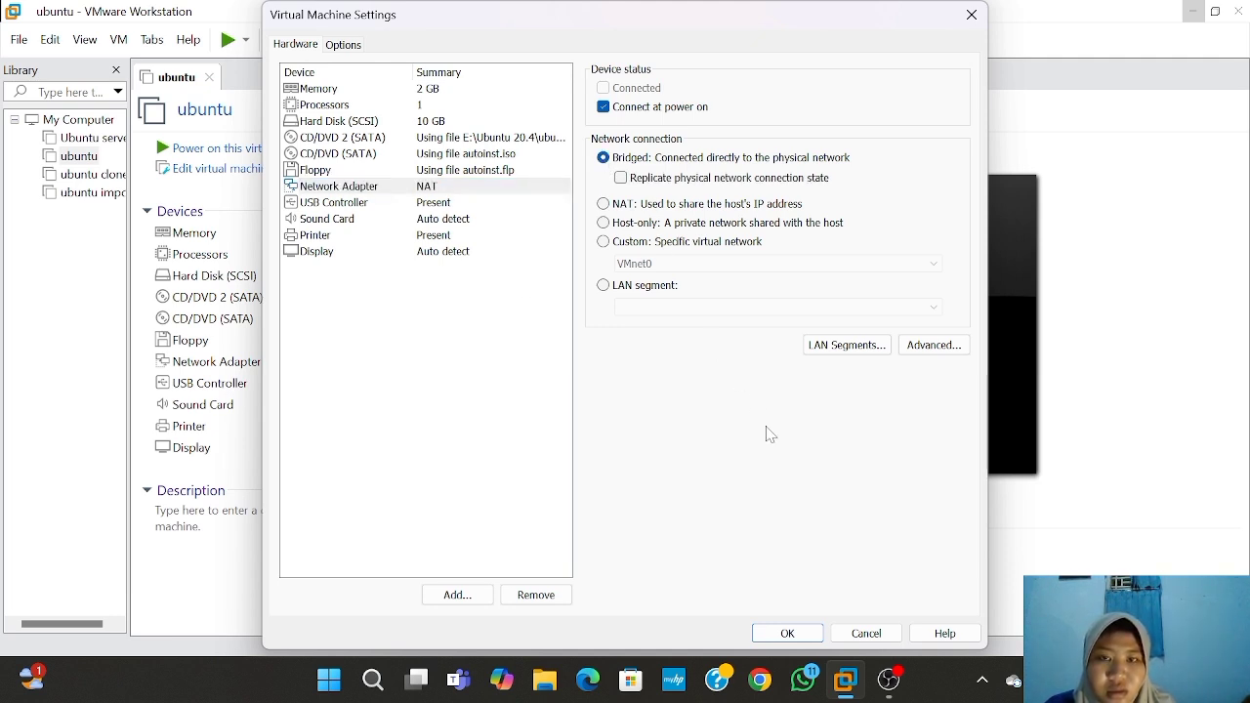
{"action": "left_click", "coordinate": [795, 633]}
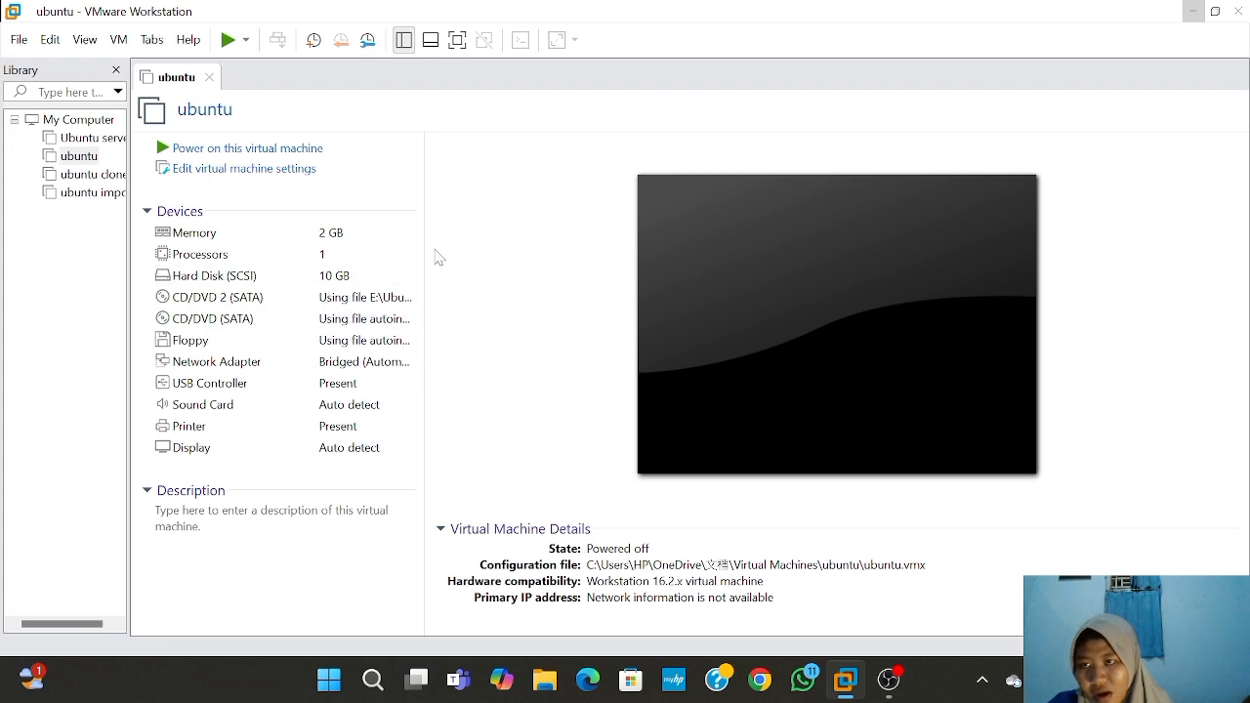
- Power on the ubuntu VM, dismiss the mitigations notice and focus the console at the login prompt
{"action": "left_click", "coordinate": [313, 153]}
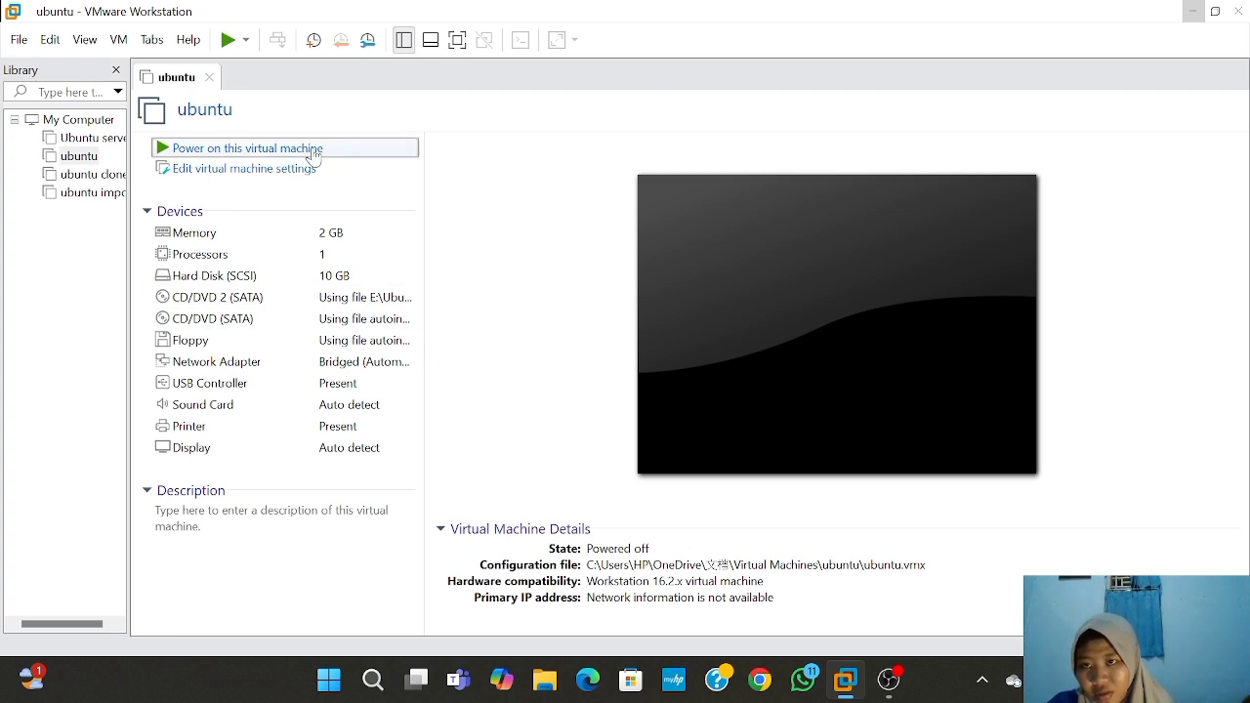
{"action": "left_click", "coordinate": [783, 232]}
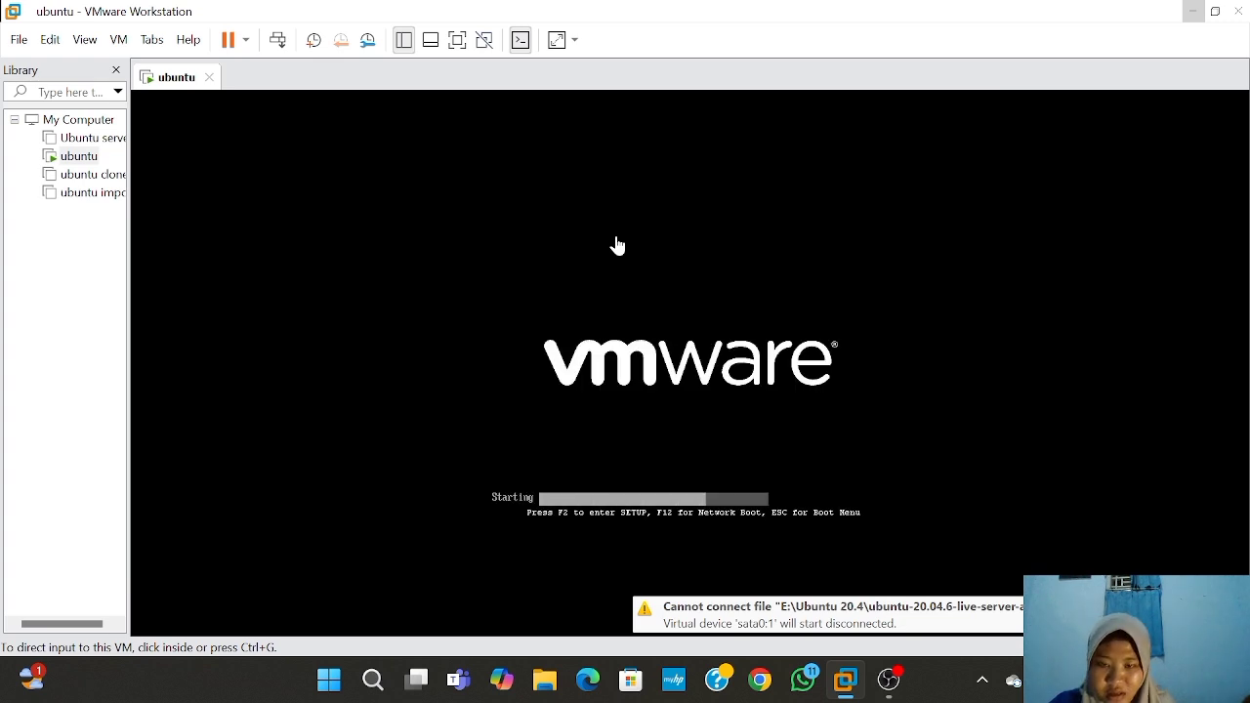
{"action": "left_click", "coordinate": [645, 293]}
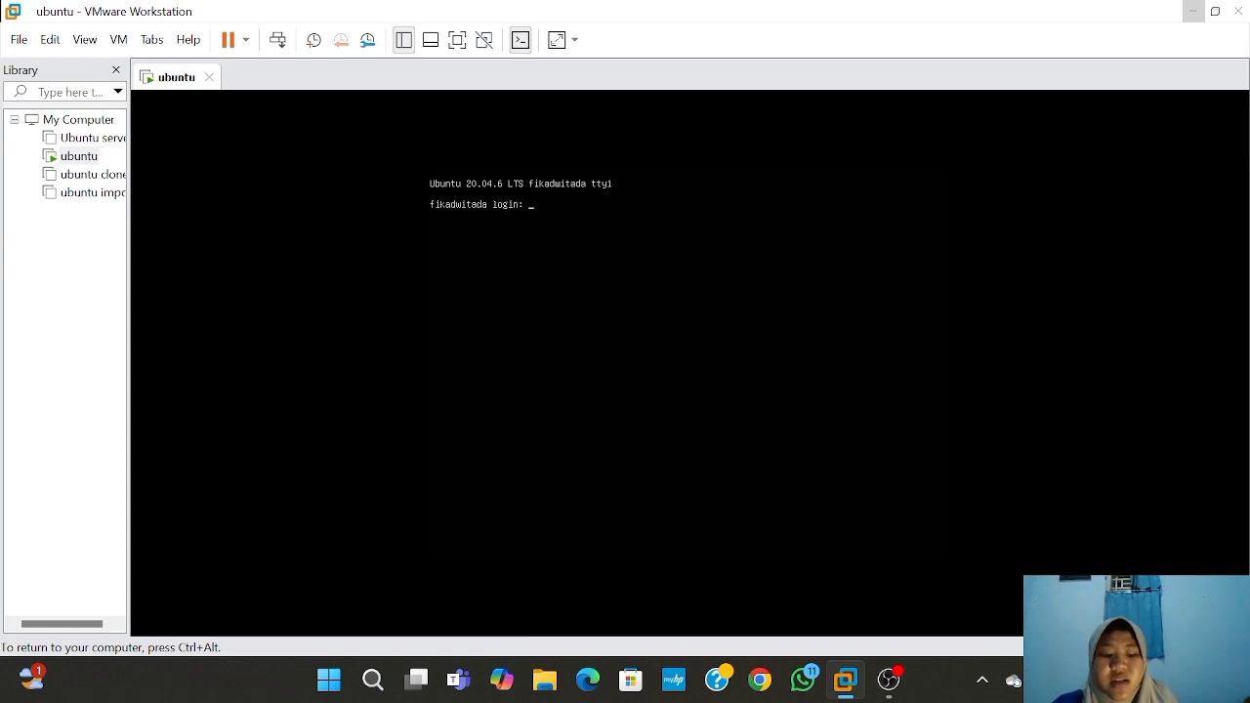
- Log in to the ubuntu console with the user's login name and password, retrying after a mistyped name
{"action": "key", "text": "Return"}
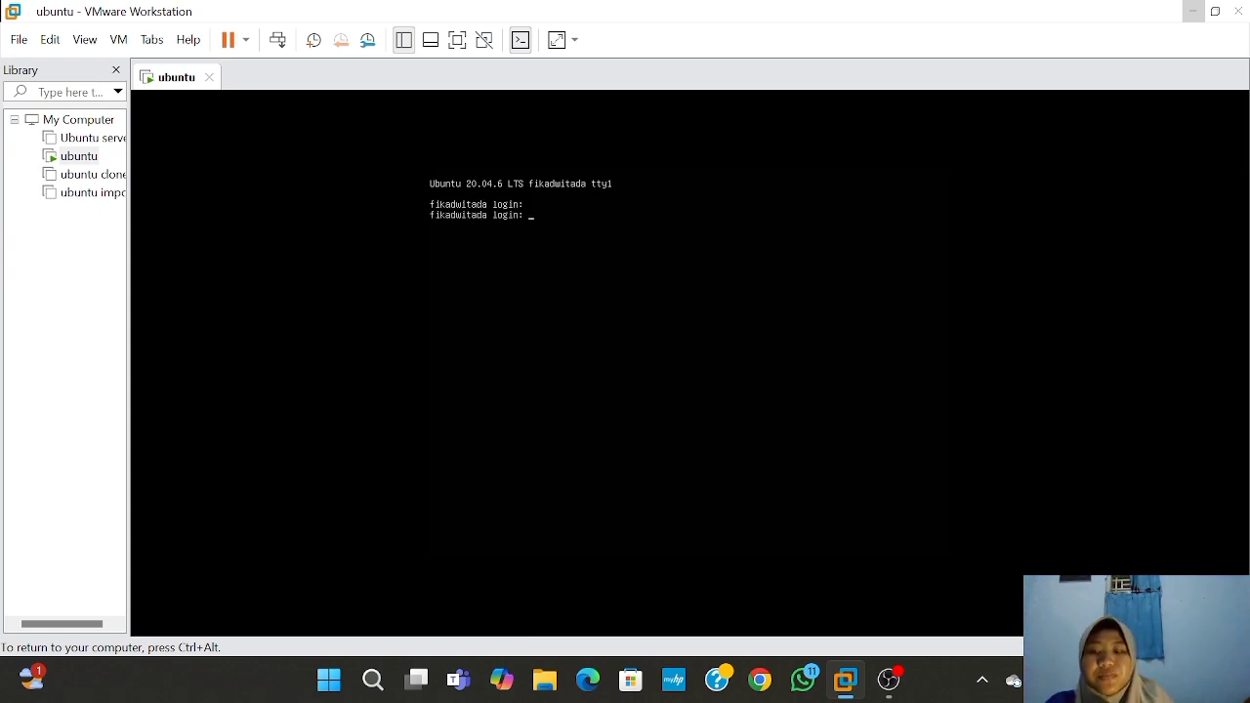
{"action": "type", "text": "fik"}
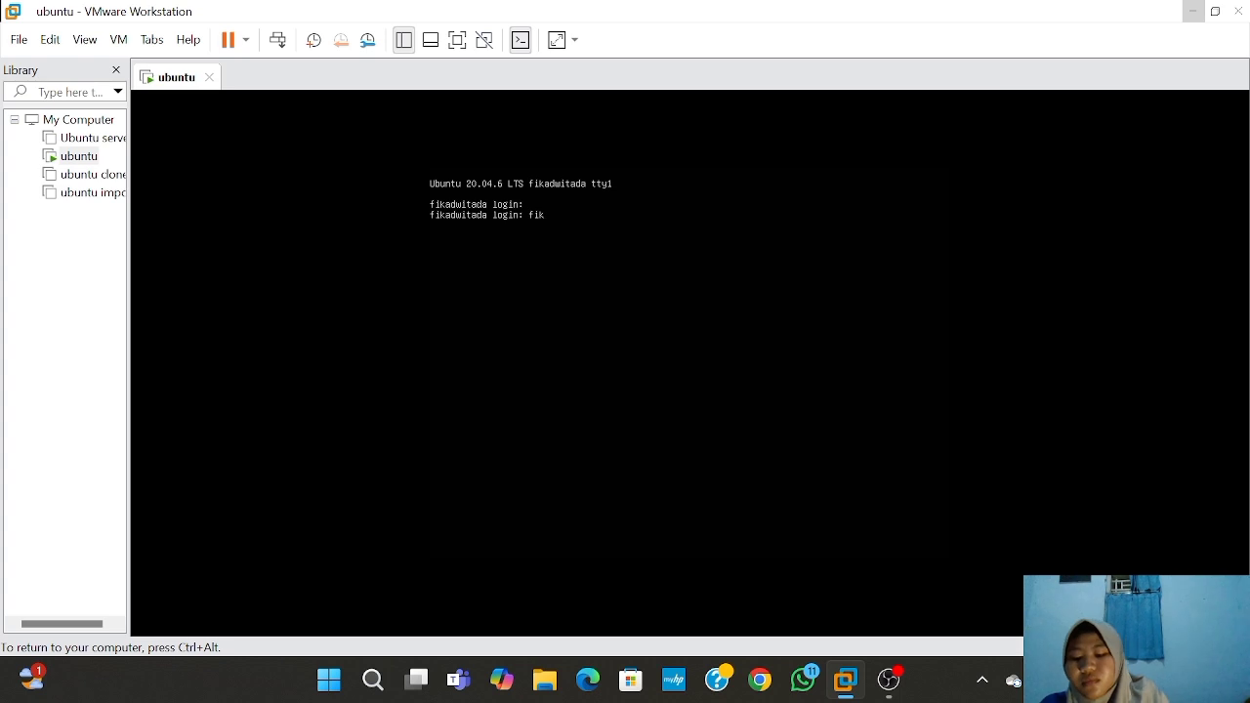
{"action": "type", "text": "ad"}
{"action": "type", "text": "w"}
{"action": "key", "text": "Return"}
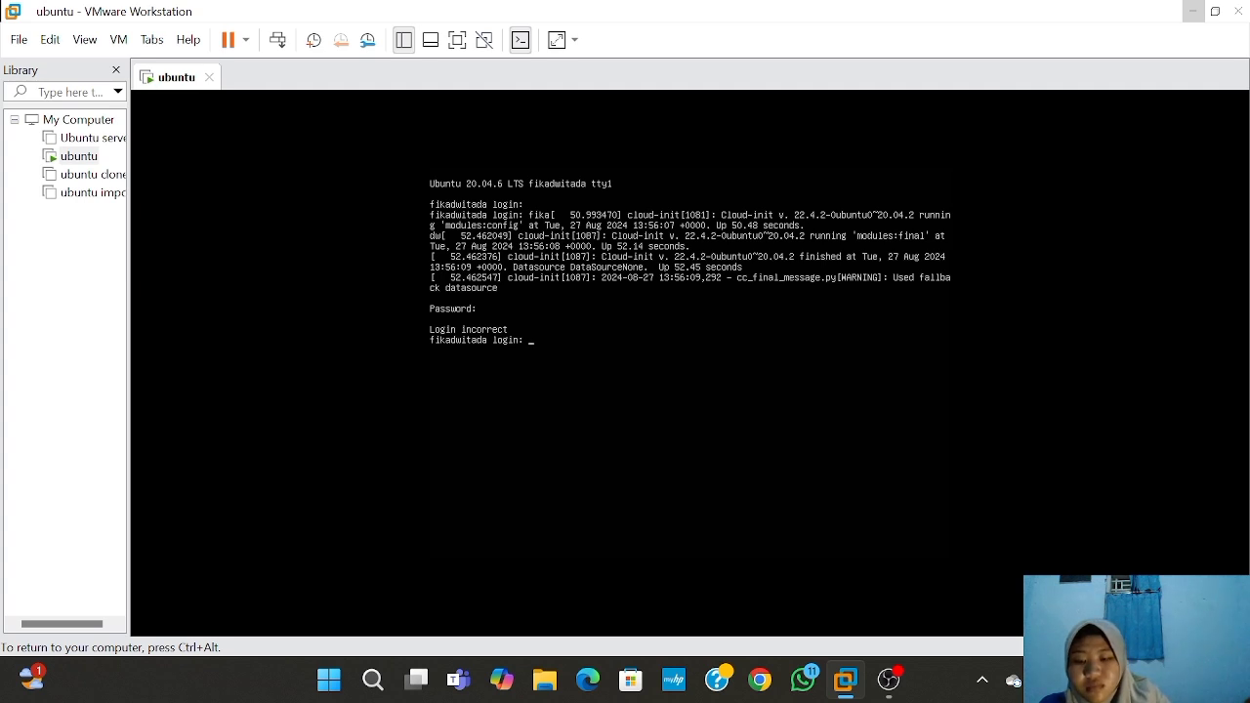
{"action": "type", "text": "f"}
{"action": "key", "text": "Return"}
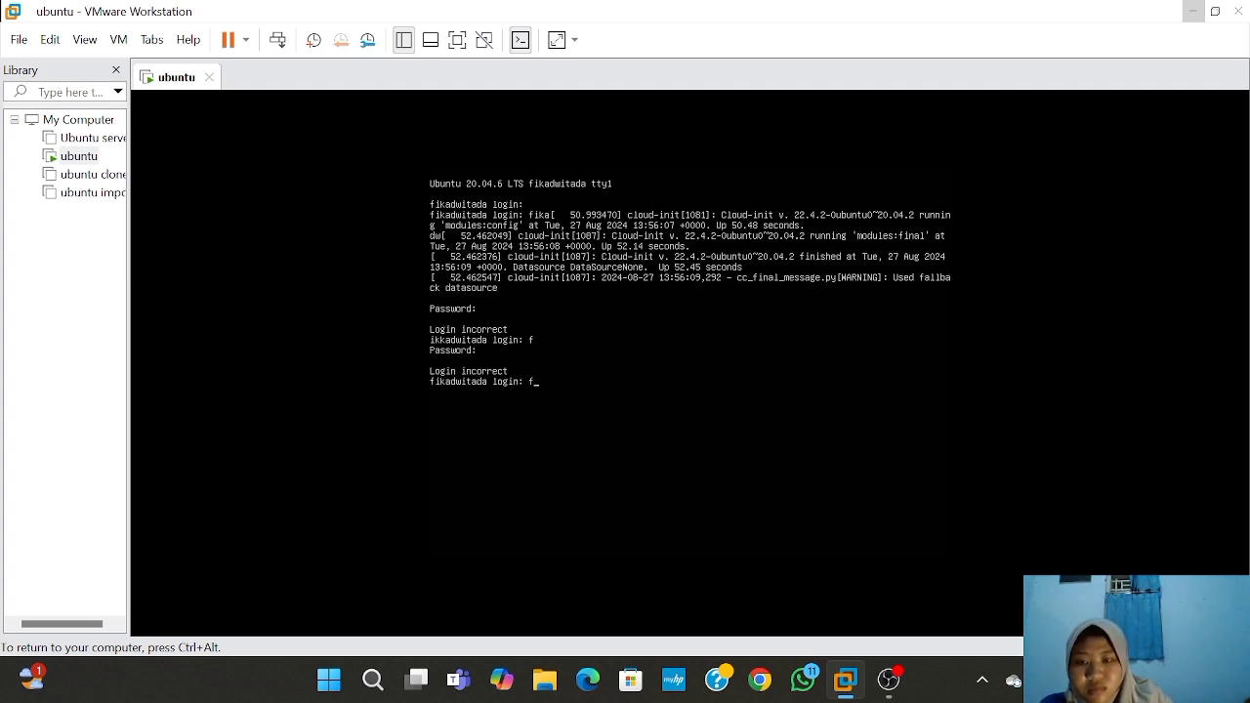
{"action": "type", "text": "fikadu"}
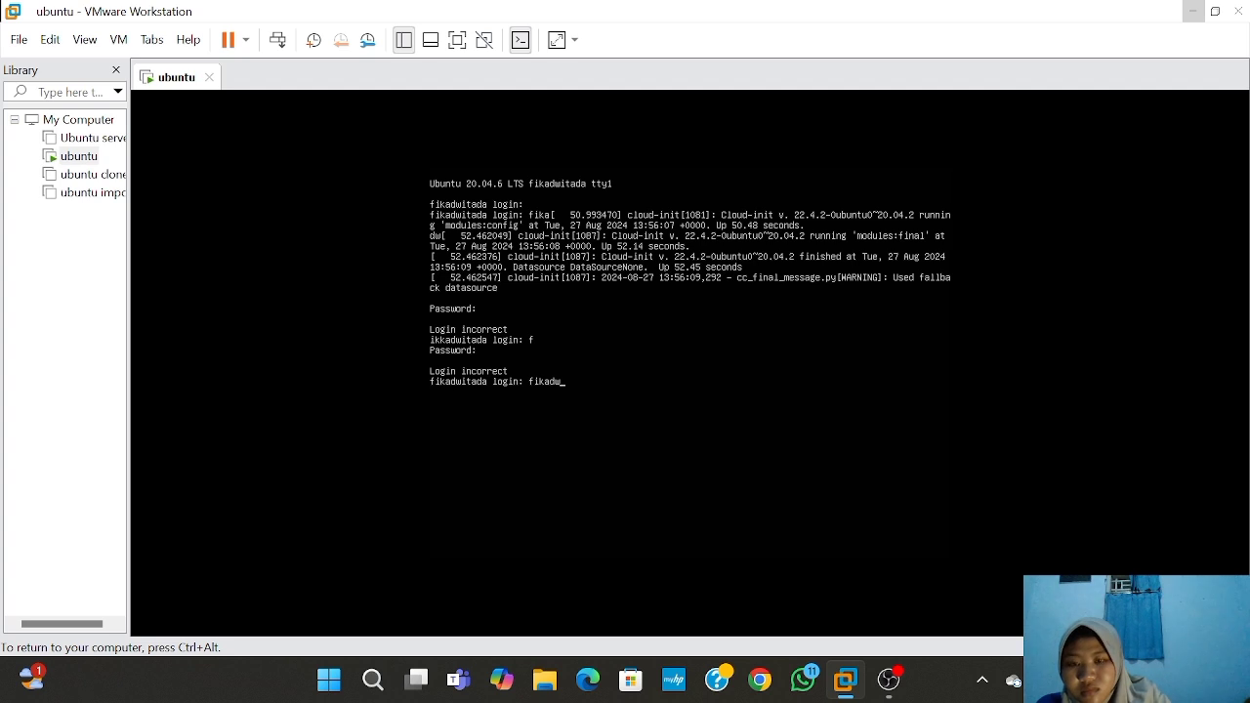
{"action": "key", "text": "BackSpace"}
{"action": "type", "text": "wi"}
{"action": "key", "text": "Return"}
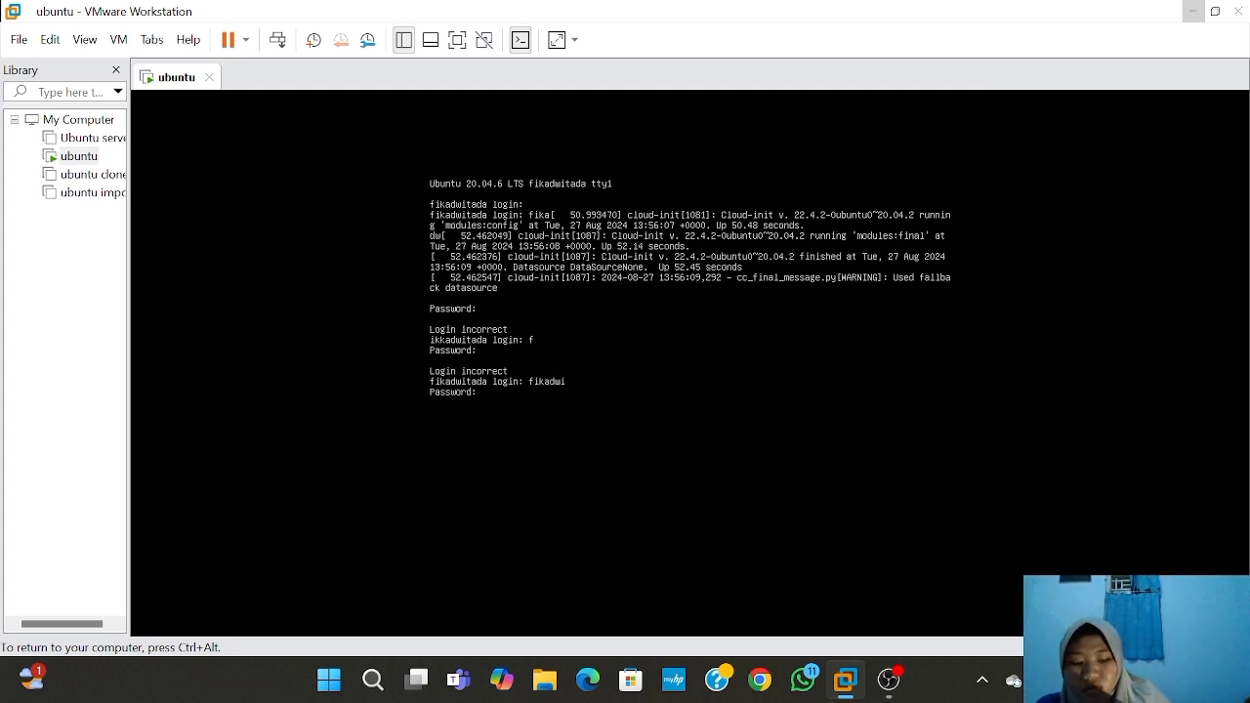
{"action": "key", "text": "Return"}
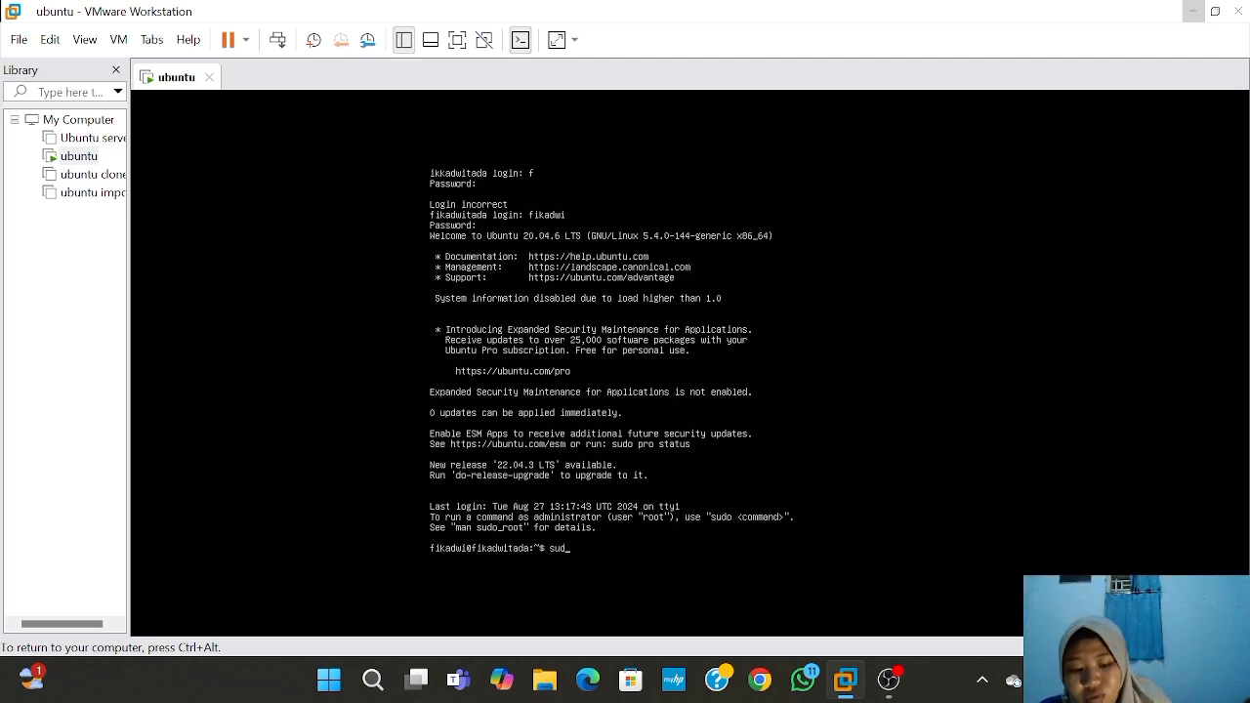
- Run 'sudo dhclient -r ens33' with the sudo password, then 'sudo dhclient ens33' to renew the lease
{"action": "type", "text": "dhclient"}
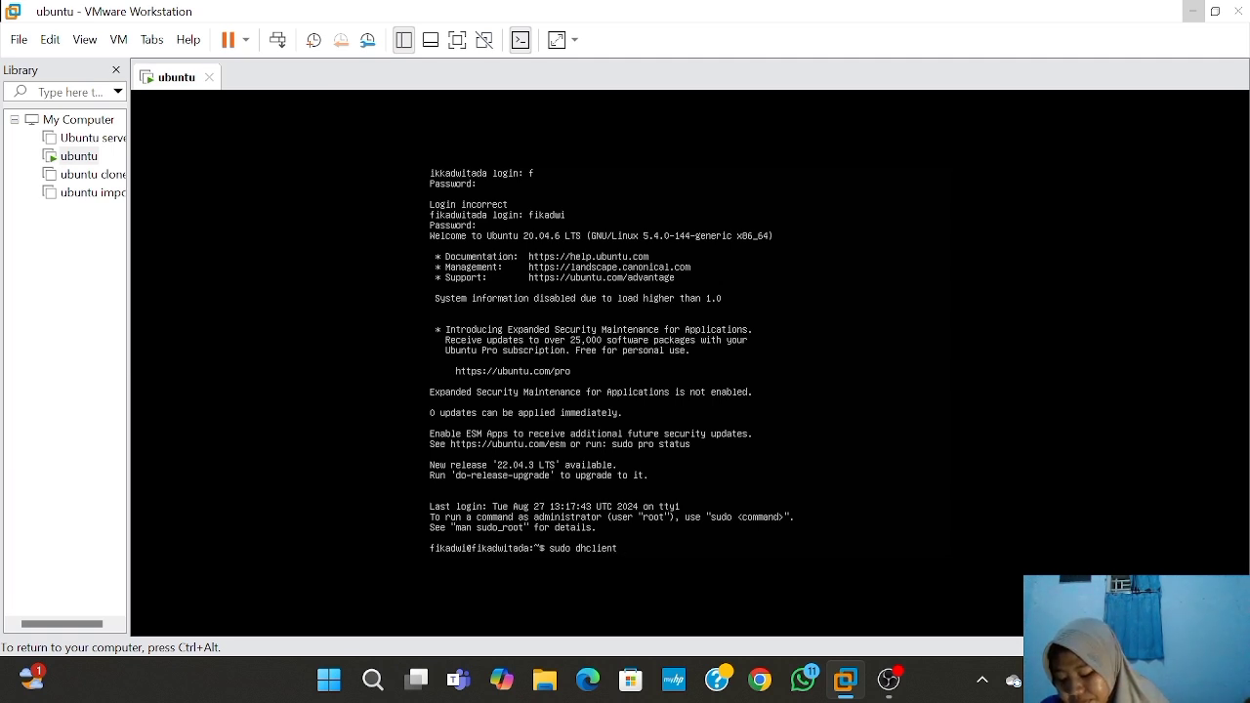
{"action": "type", "text": "en"}
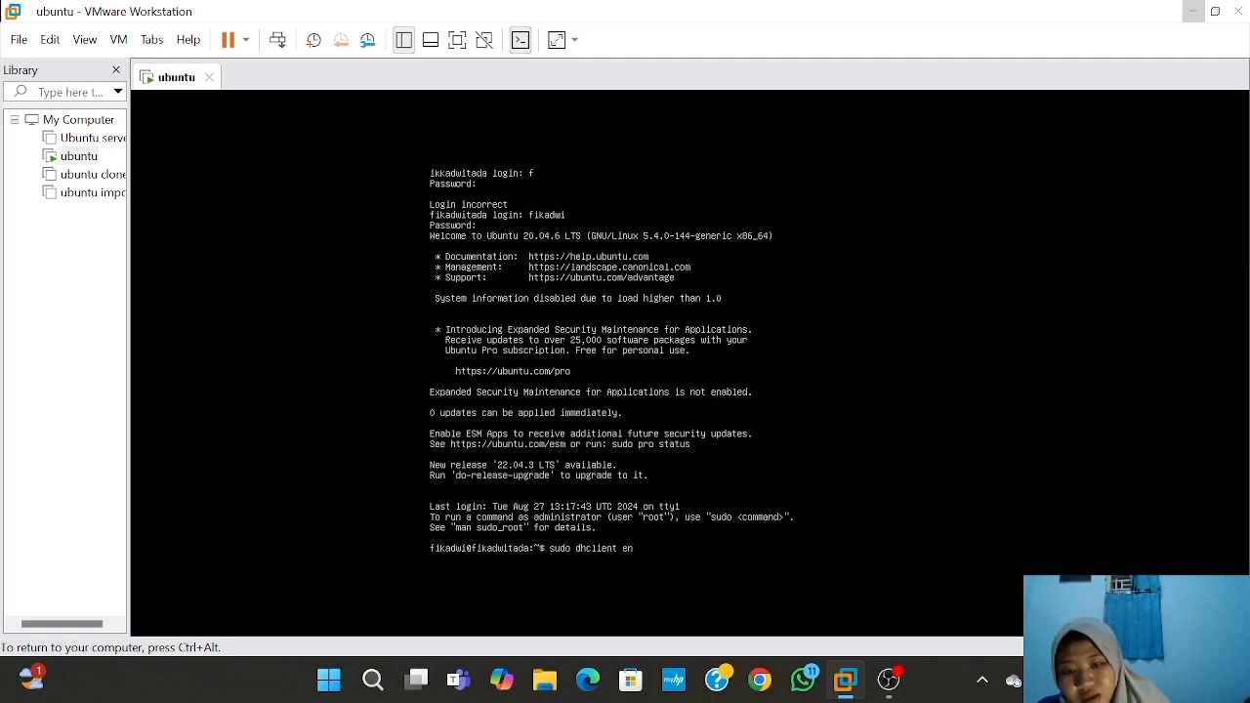
{"action": "type", "text": "s"}
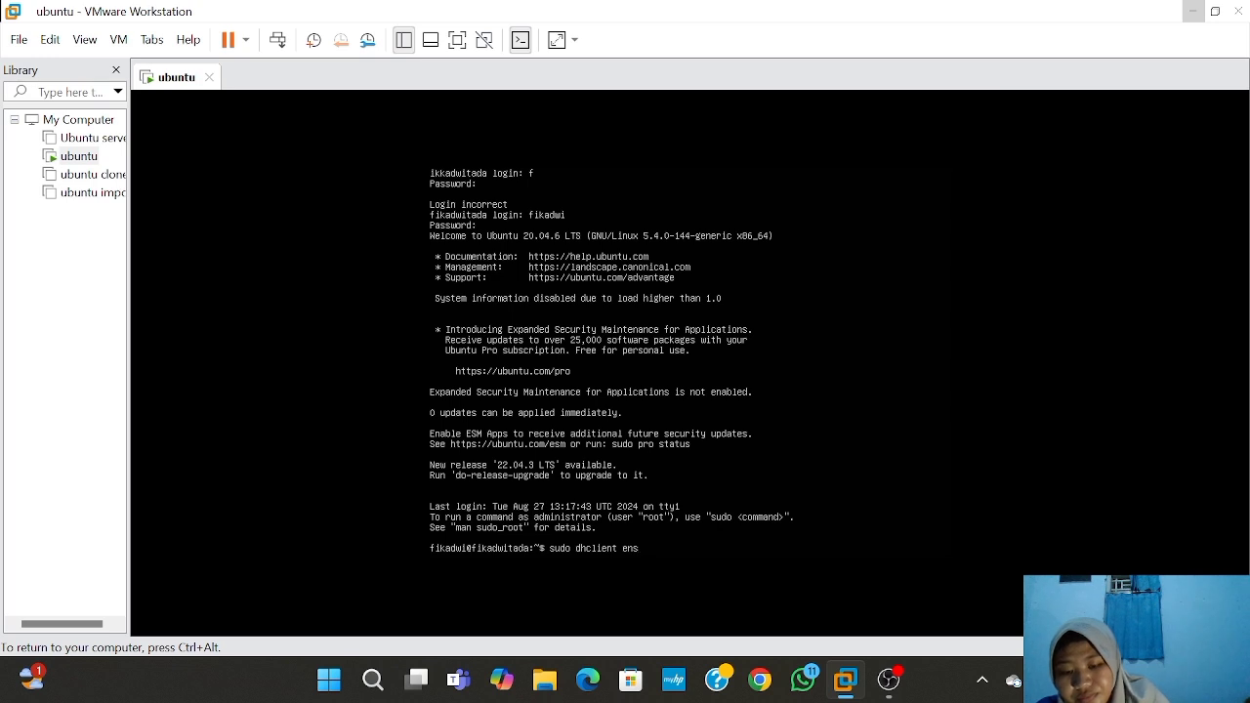
{"action": "type", "text": "33"}
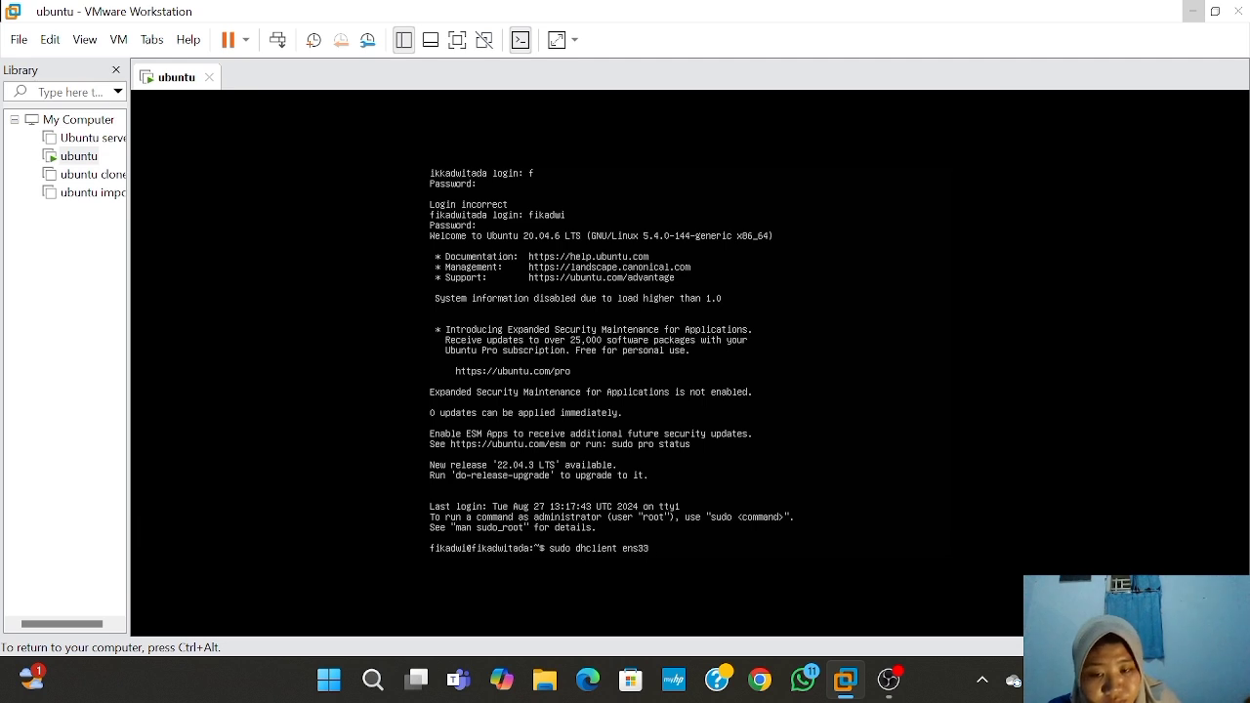
{"action": "key", "text": "BackSpace"}
{"action": "key", "text": "BackSpace"}
{"action": "key", "text": "BackSpace"}
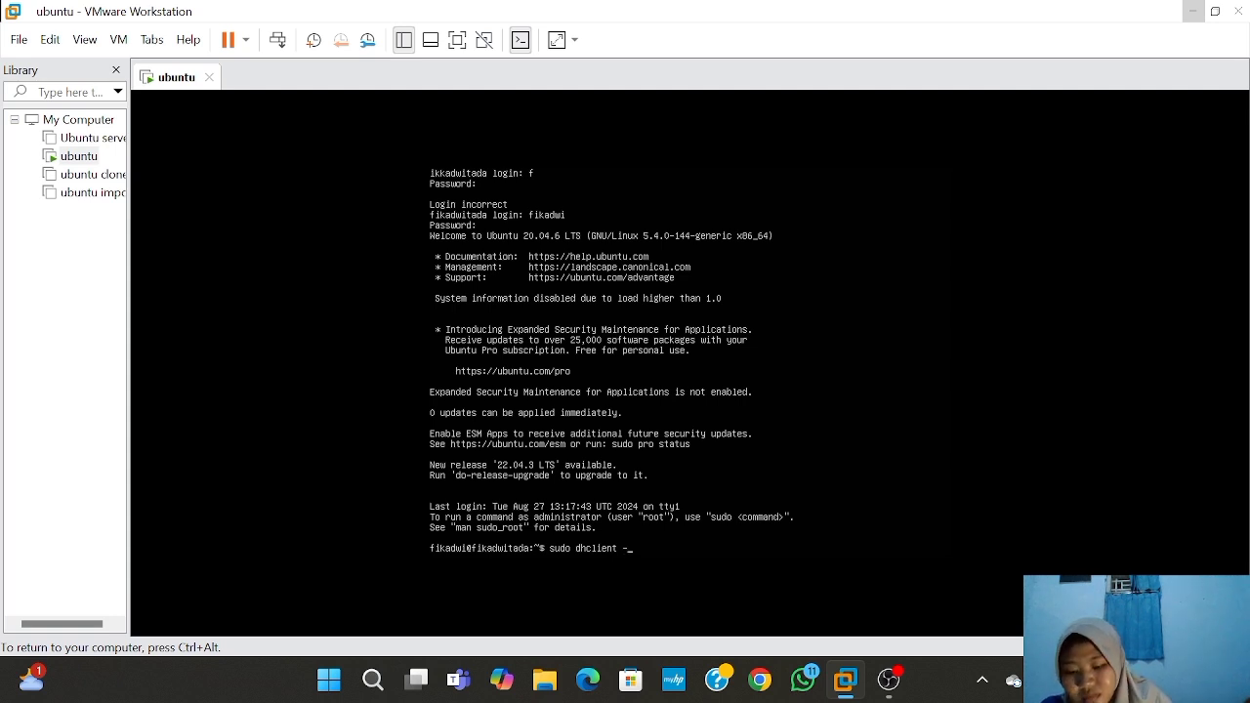
{"action": "type", "text": "r"}
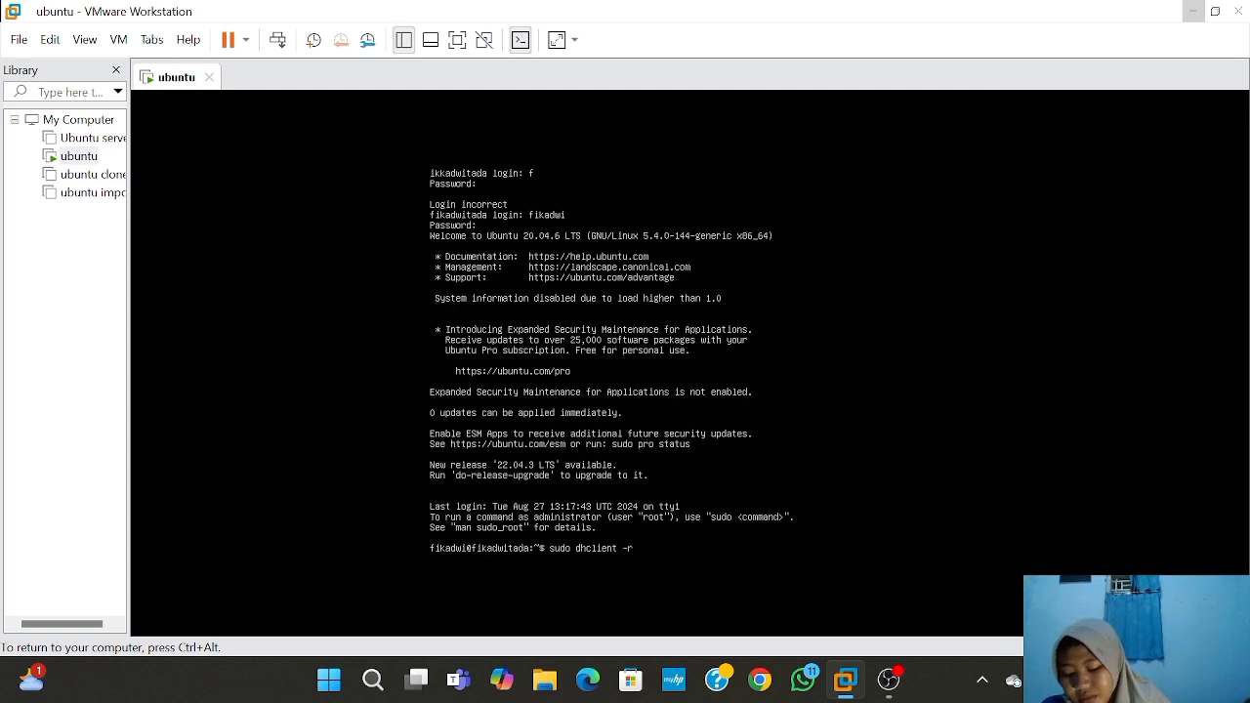
{"action": "type", "text": " ens33"}
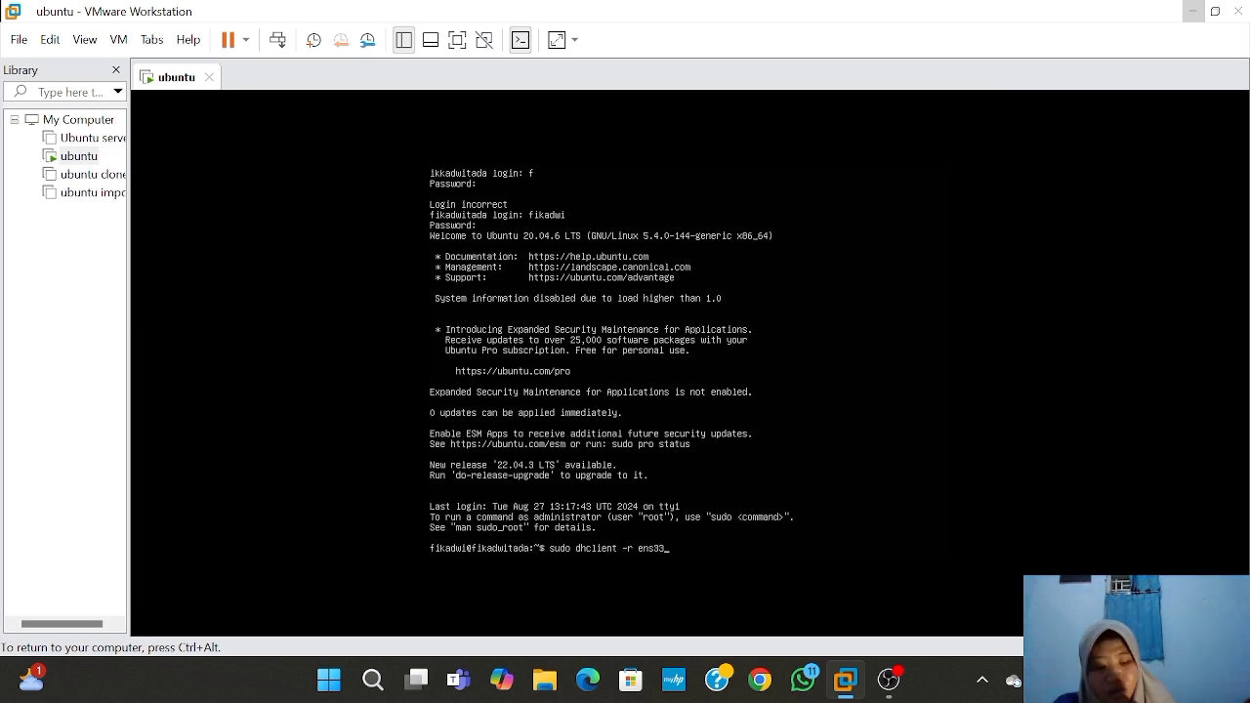
{"action": "key", "text": "Return"}
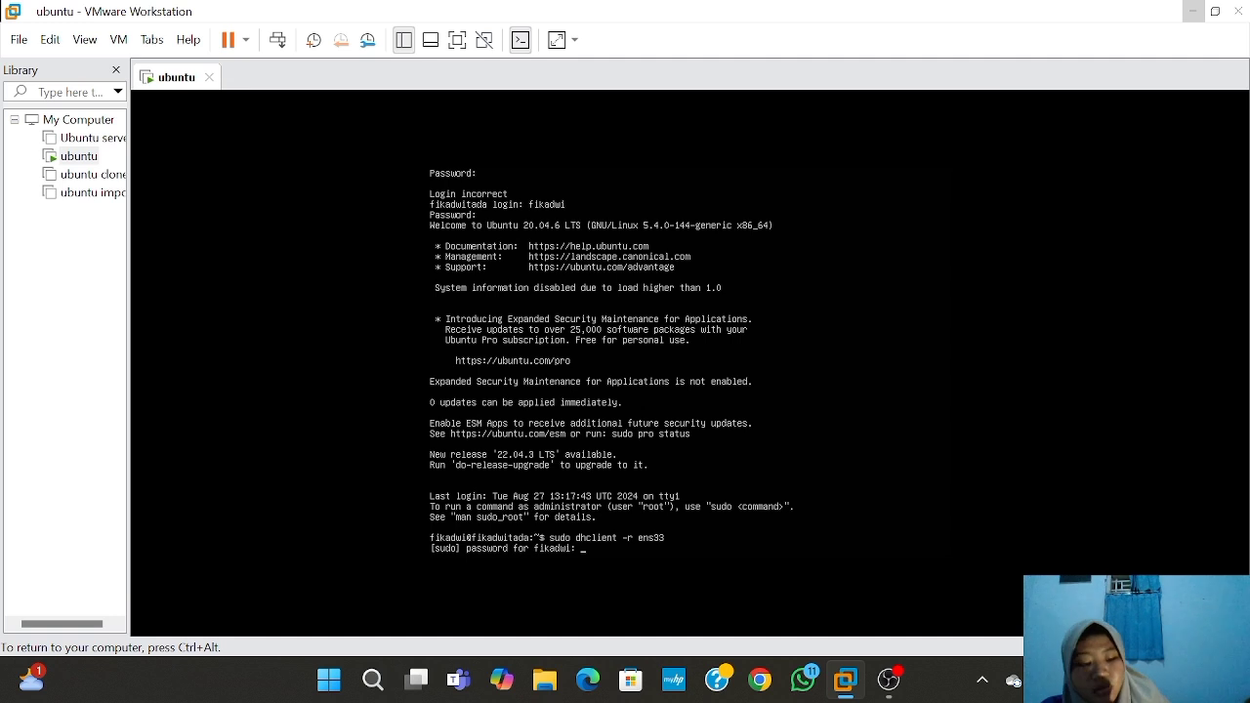
{"action": "key", "text": "Return"}
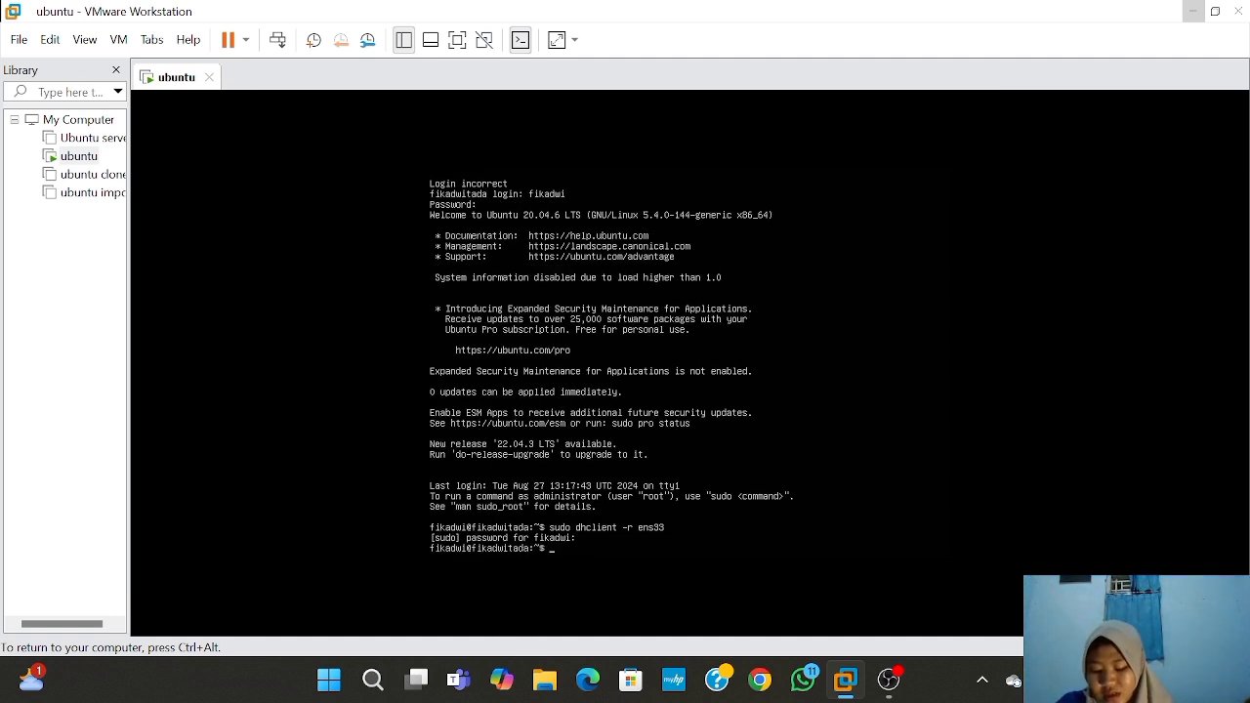
{"action": "type", "text": "sud"}
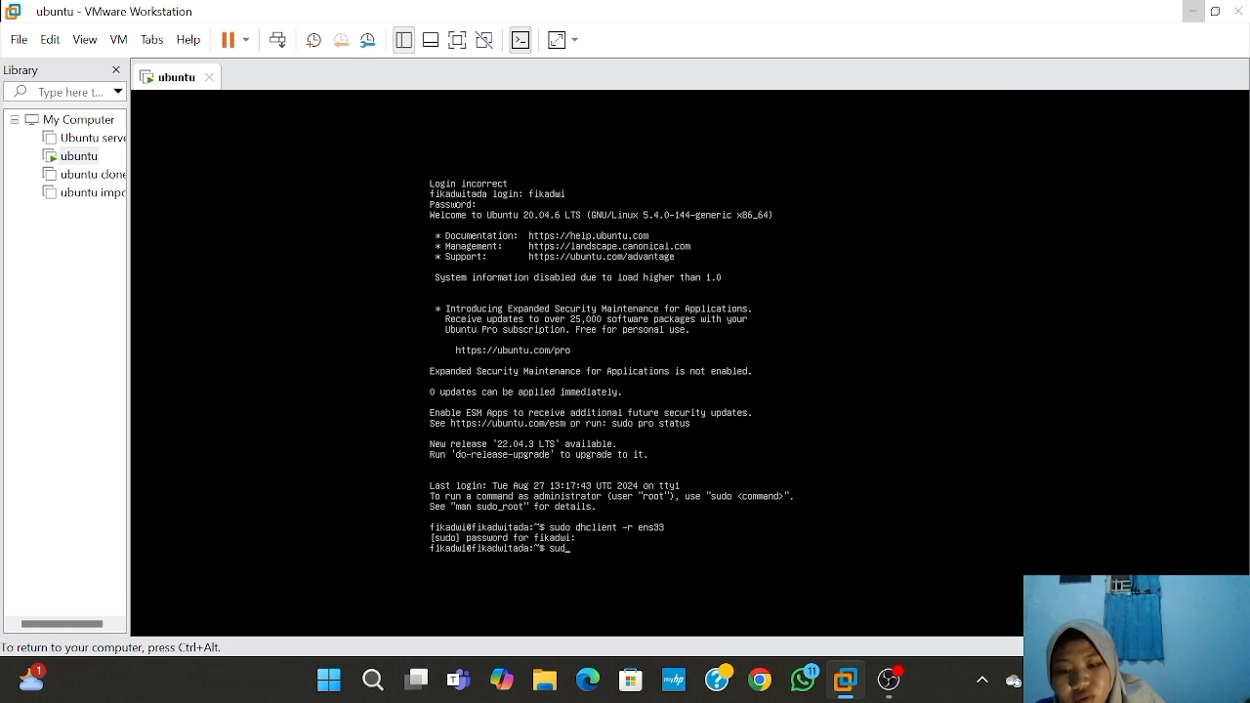
{"action": "type", "text": "o dh"}
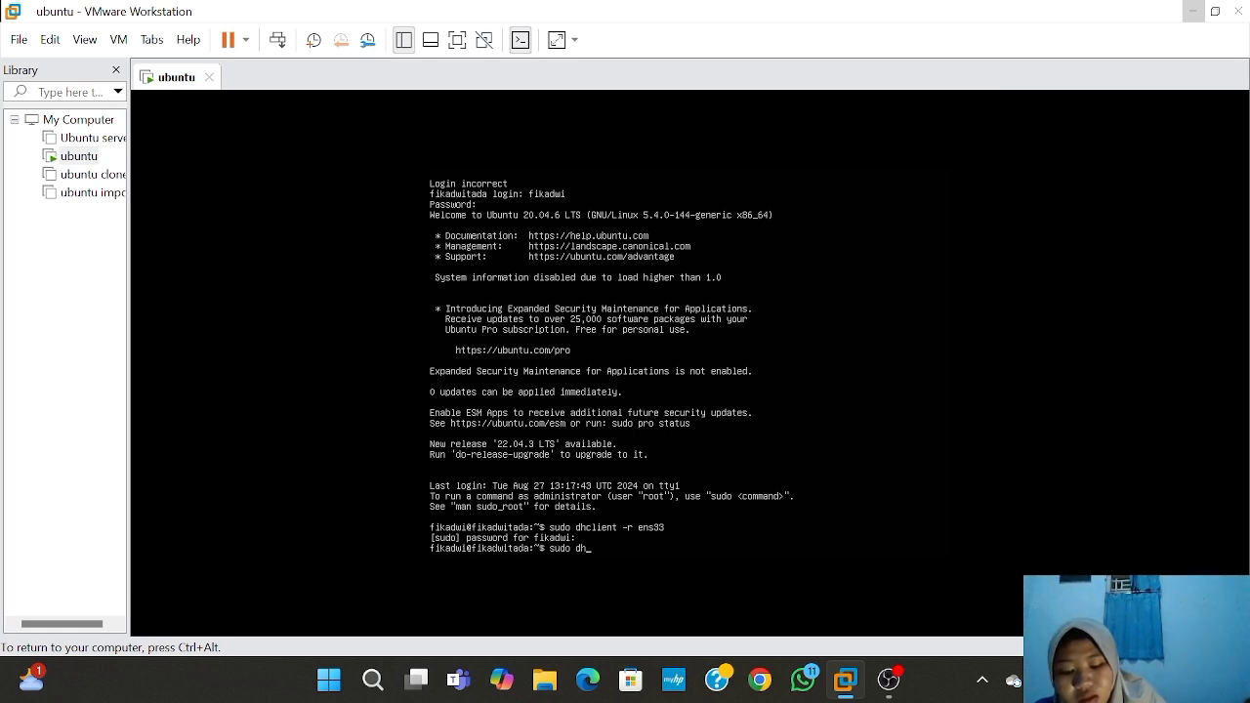
{"action": "type", "text": "clie"}
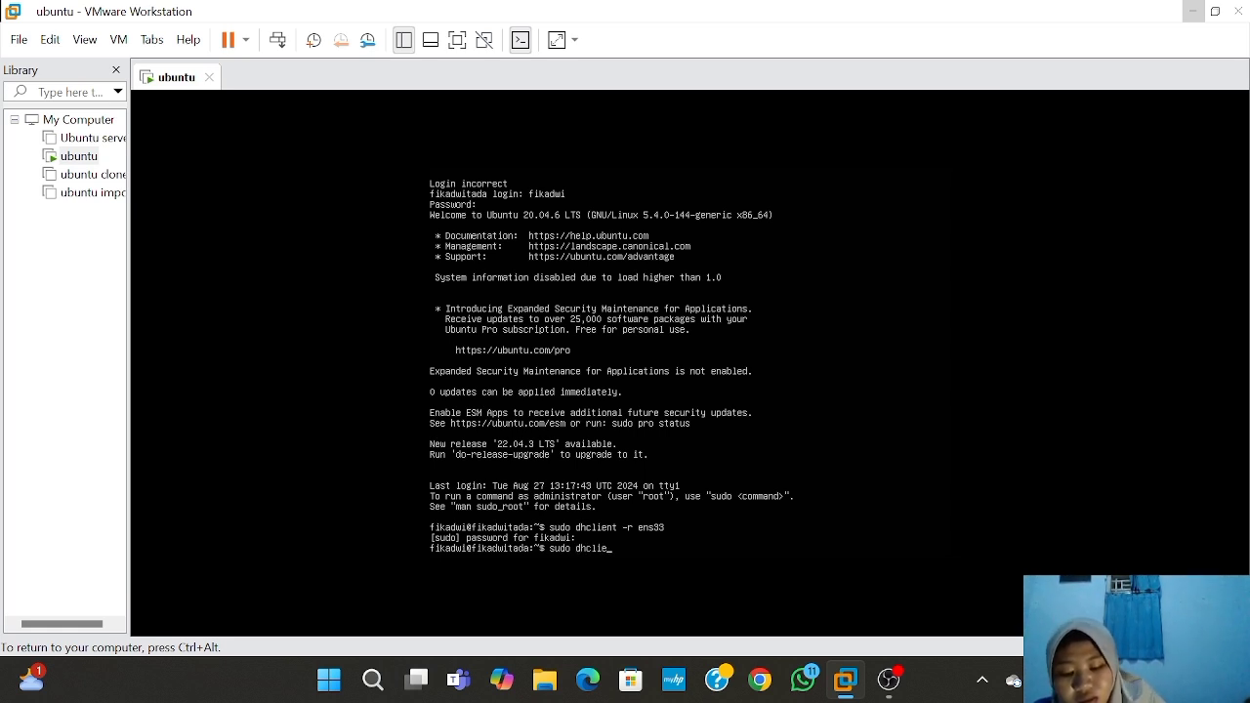
{"action": "type", "text": "nt"}
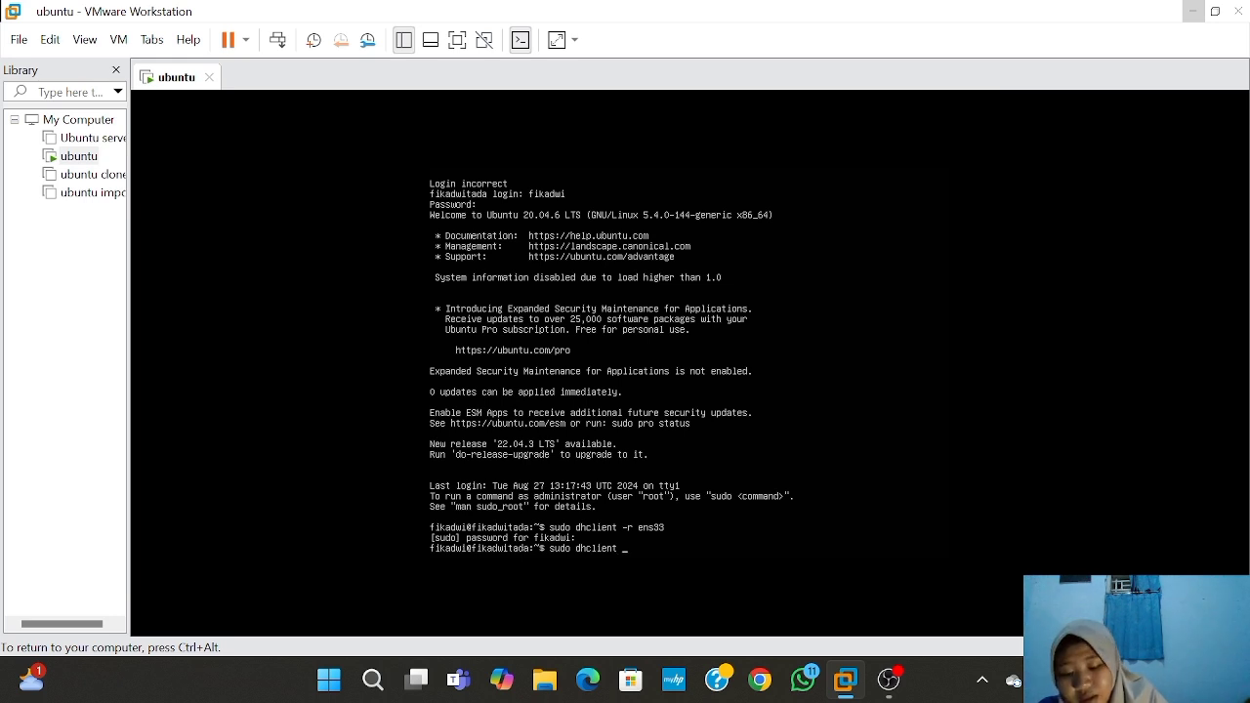
{"action": "type", "text": " ens"}
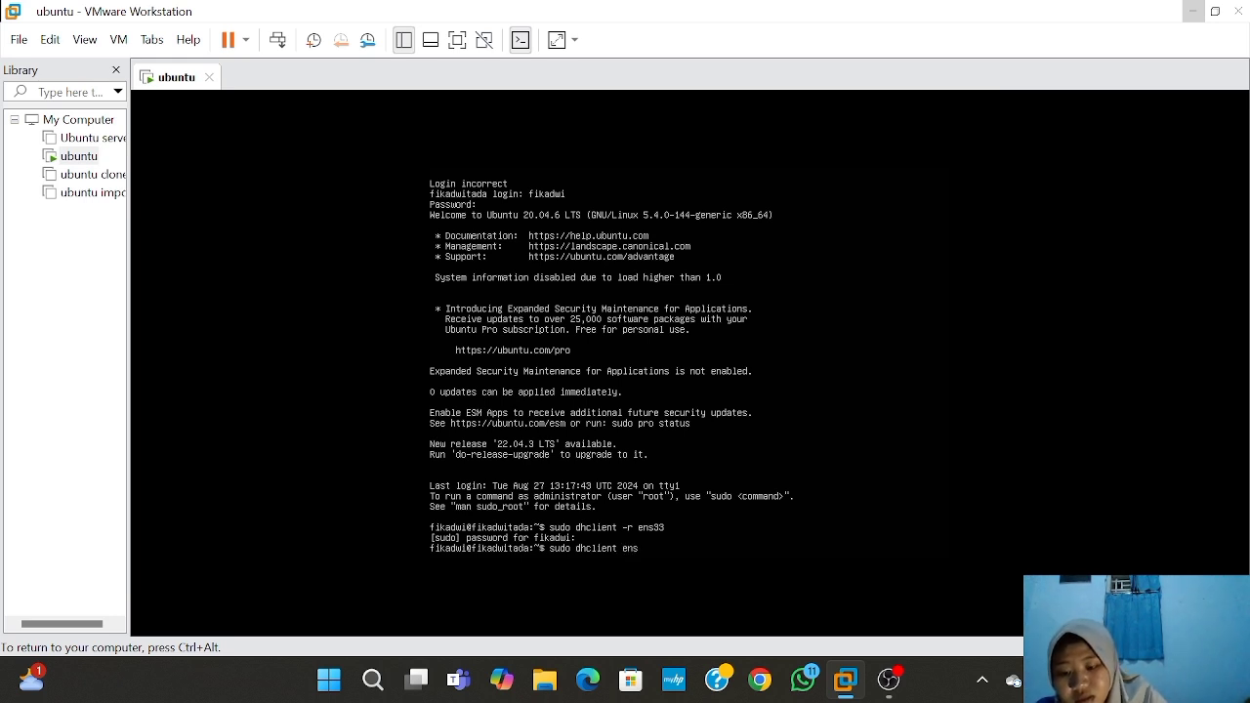
{"action": "type", "text": "33"}
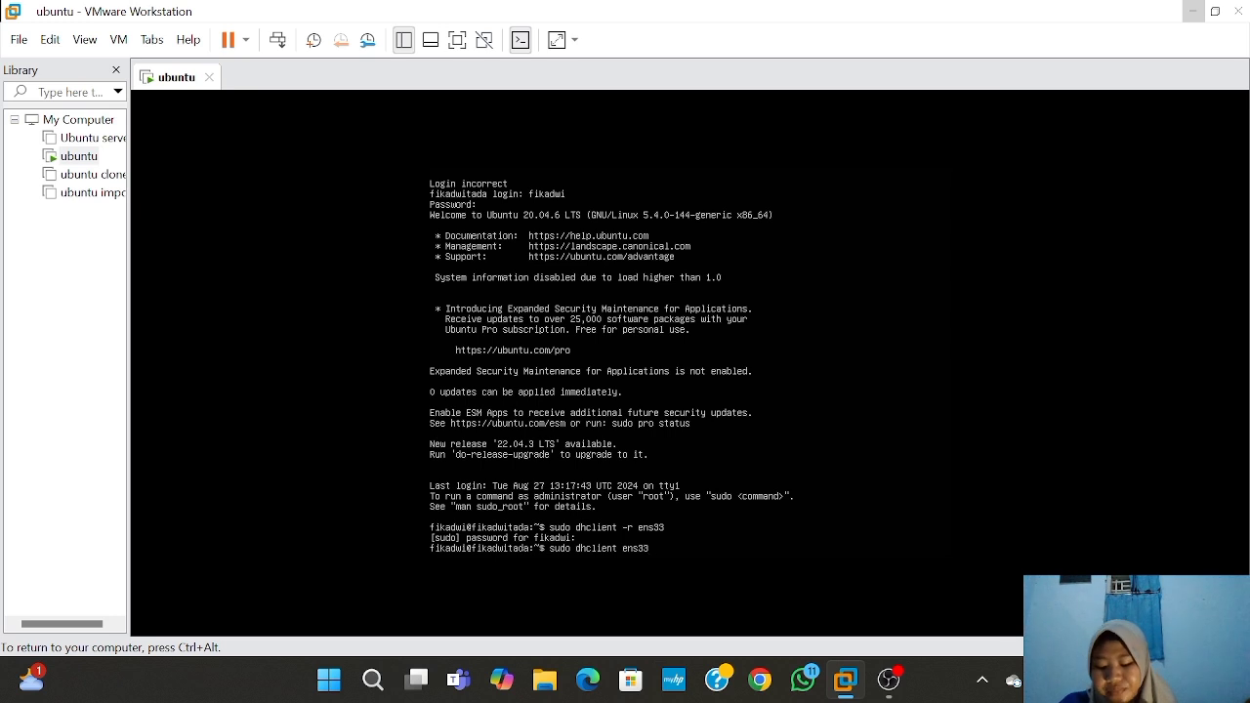
{"action": "key", "text": "Return"}
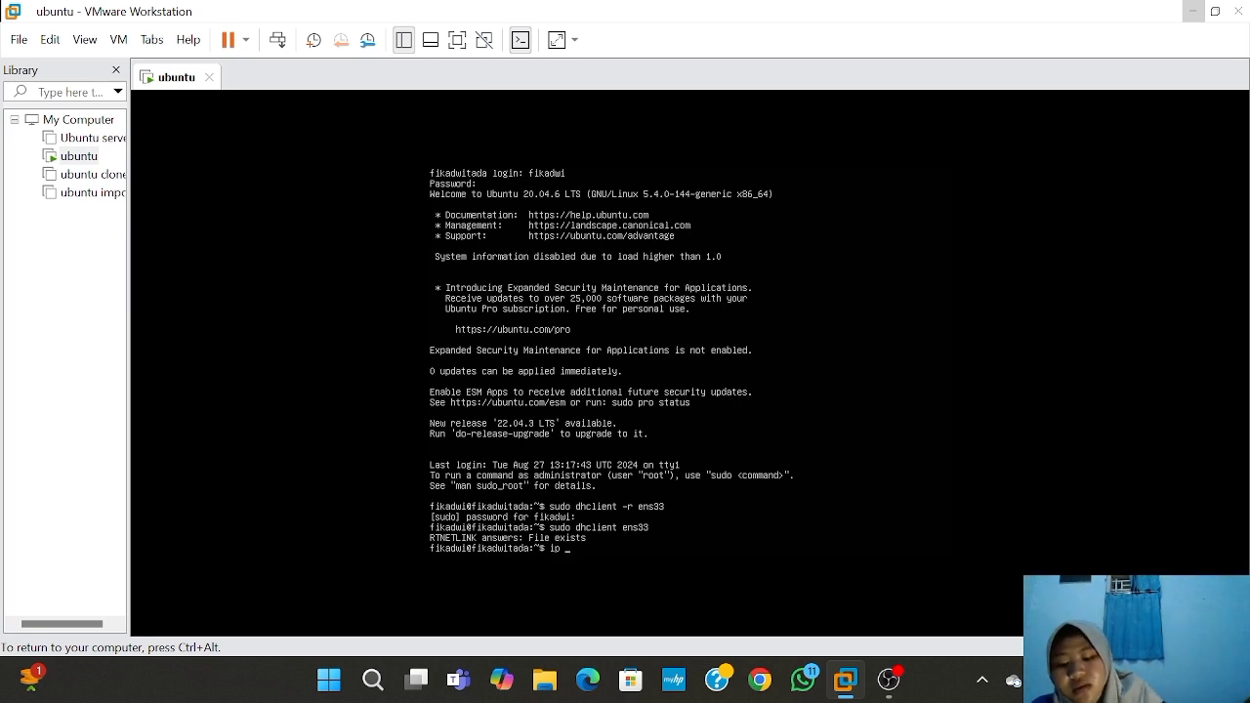
- Run 'ip address' to confirm ens33 is at 192.168.1.16, then release input back to the host
{"action": "type", "text": "address"}
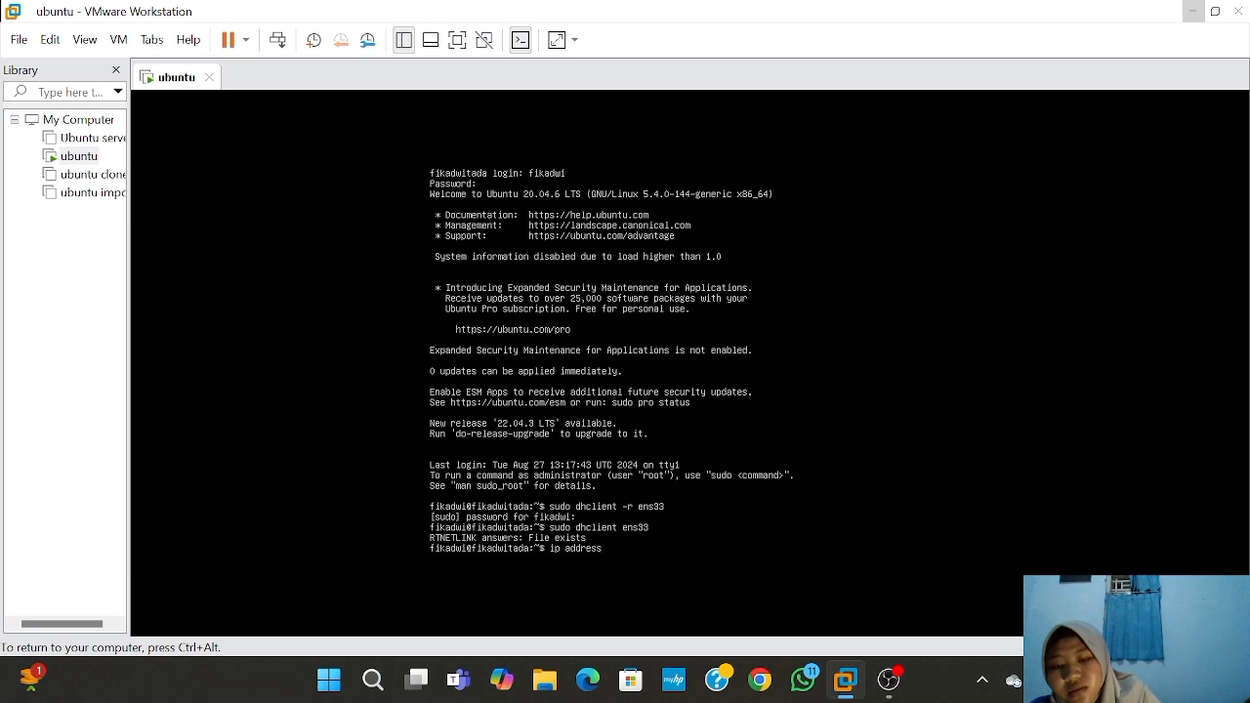
{"action": "key", "text": "Return"}
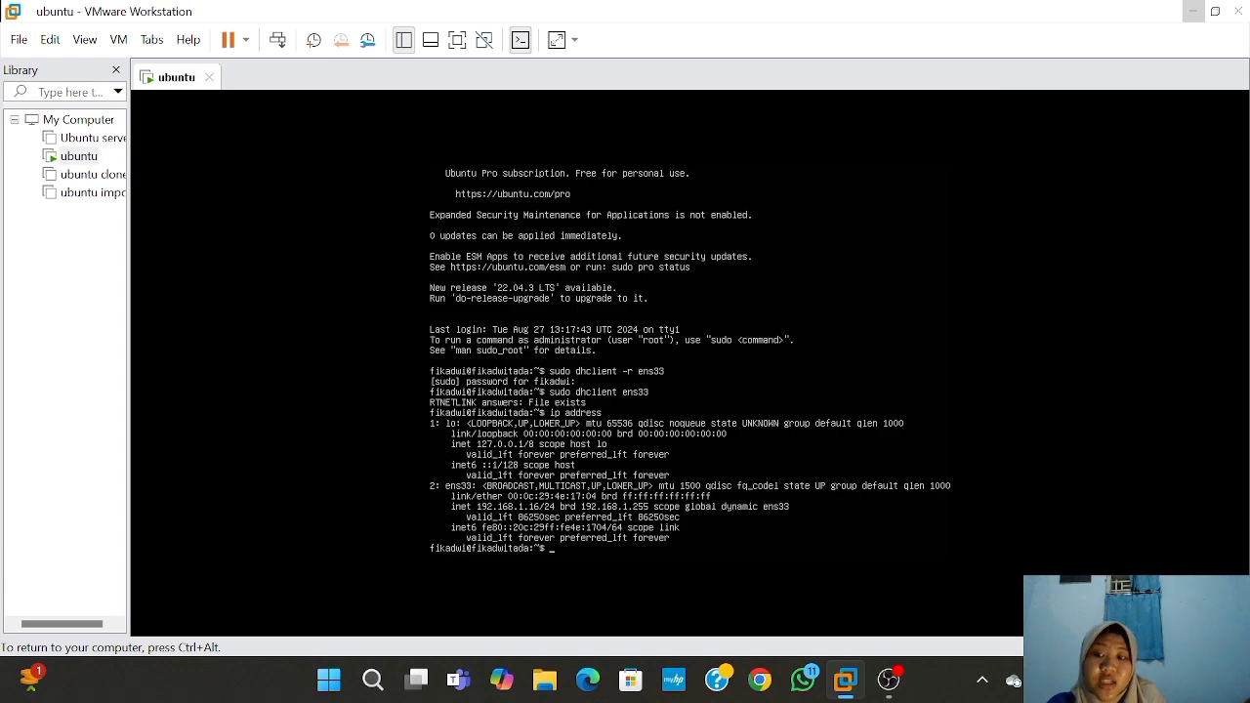
{"action": "key", "text": "ctrl+alt"}
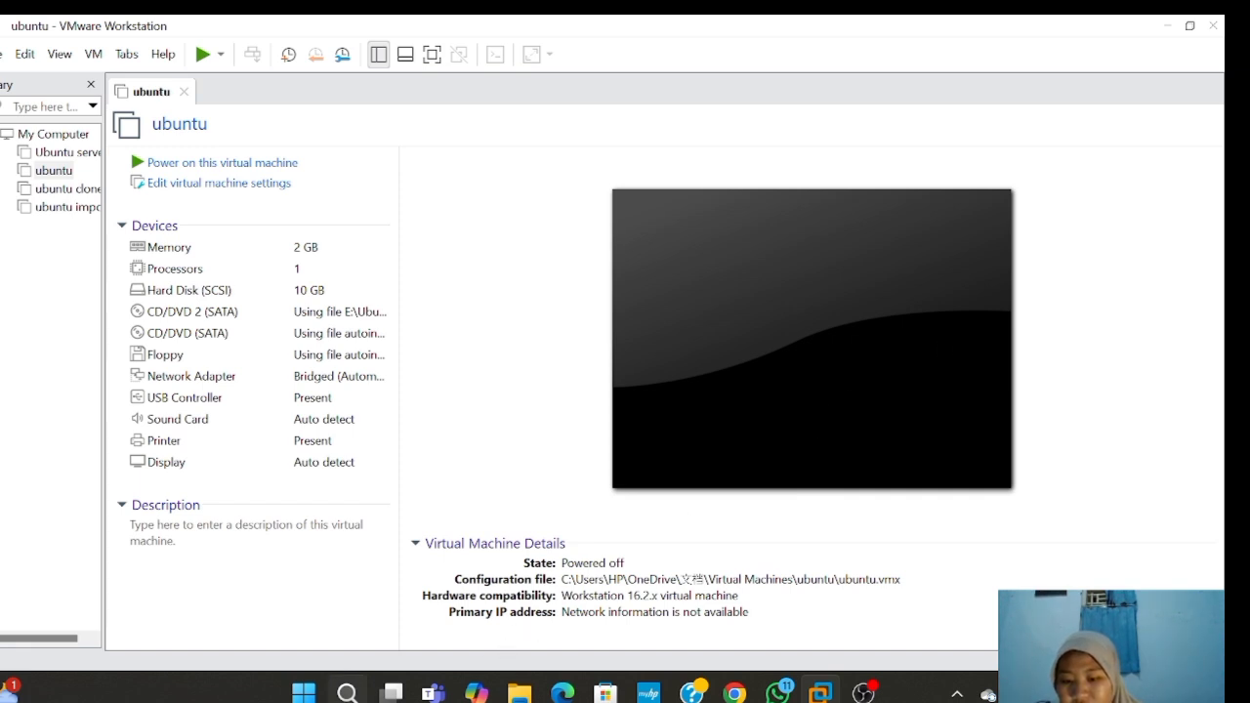
{"action": "left_click", "coordinate": [346, 692]}
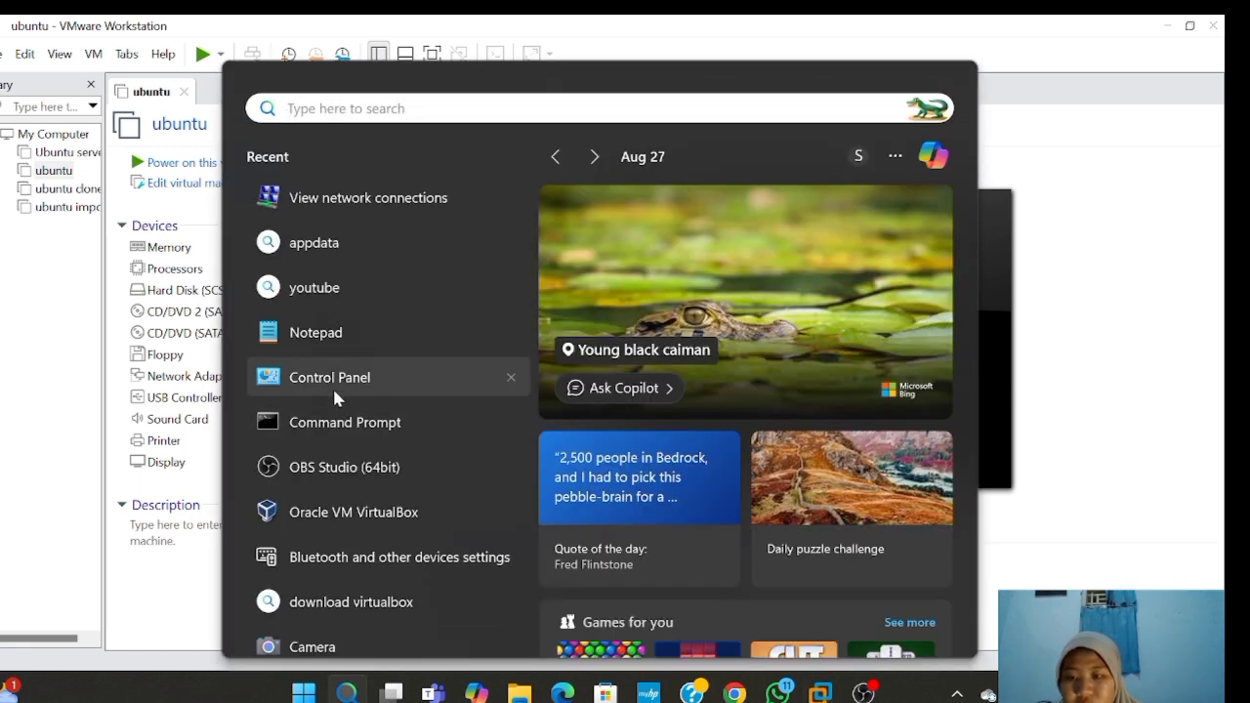
{"action": "left_click", "coordinate": [353, 203]}
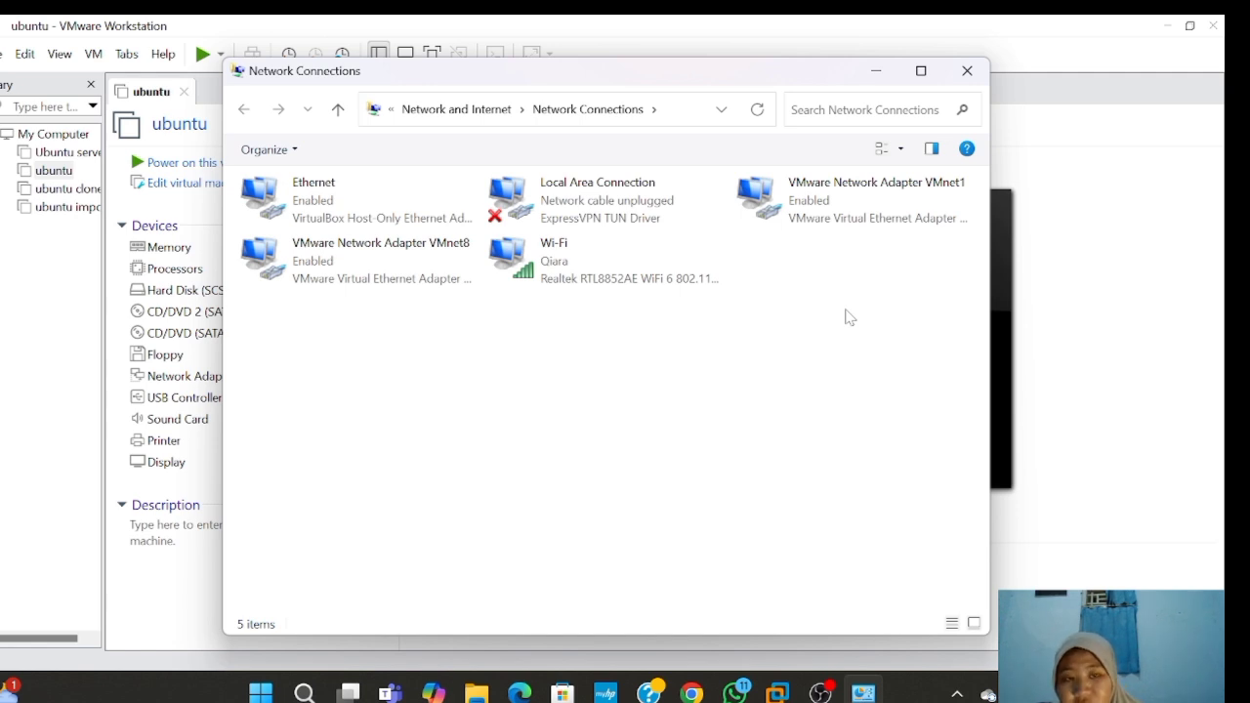
{"action": "left_click", "coordinate": [851, 201]}
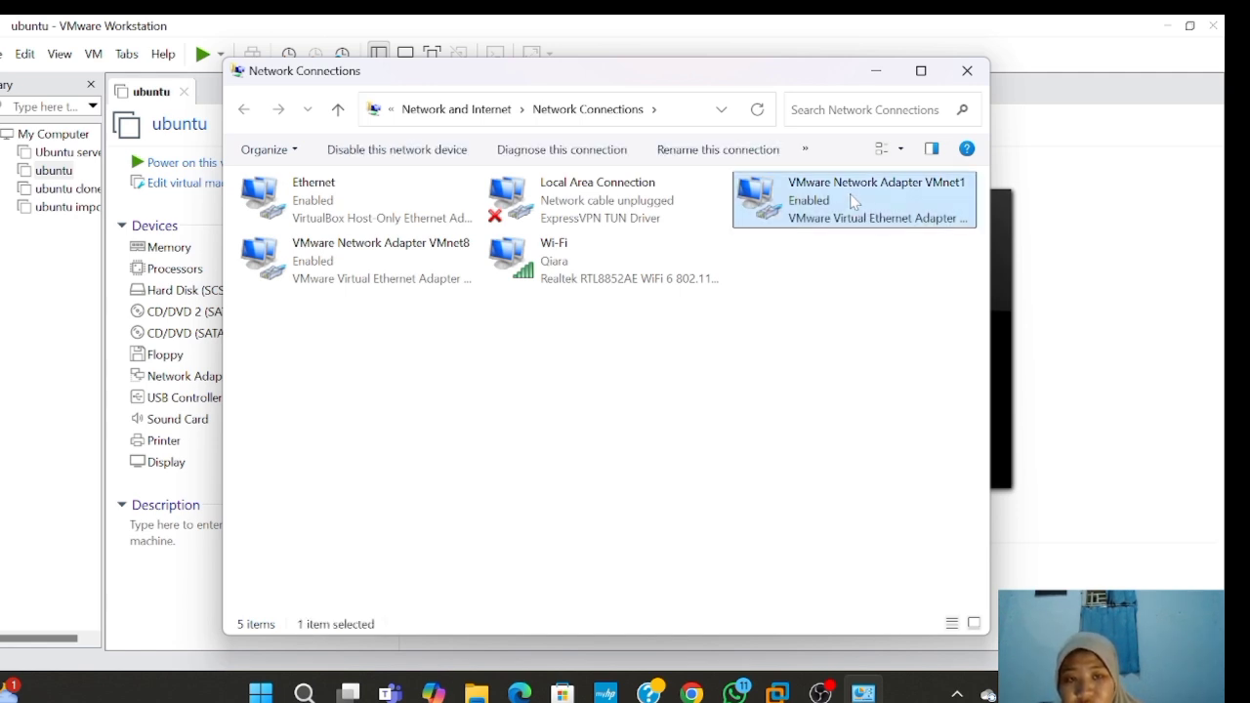
{"action": "double_click", "coordinate": [851, 202]}
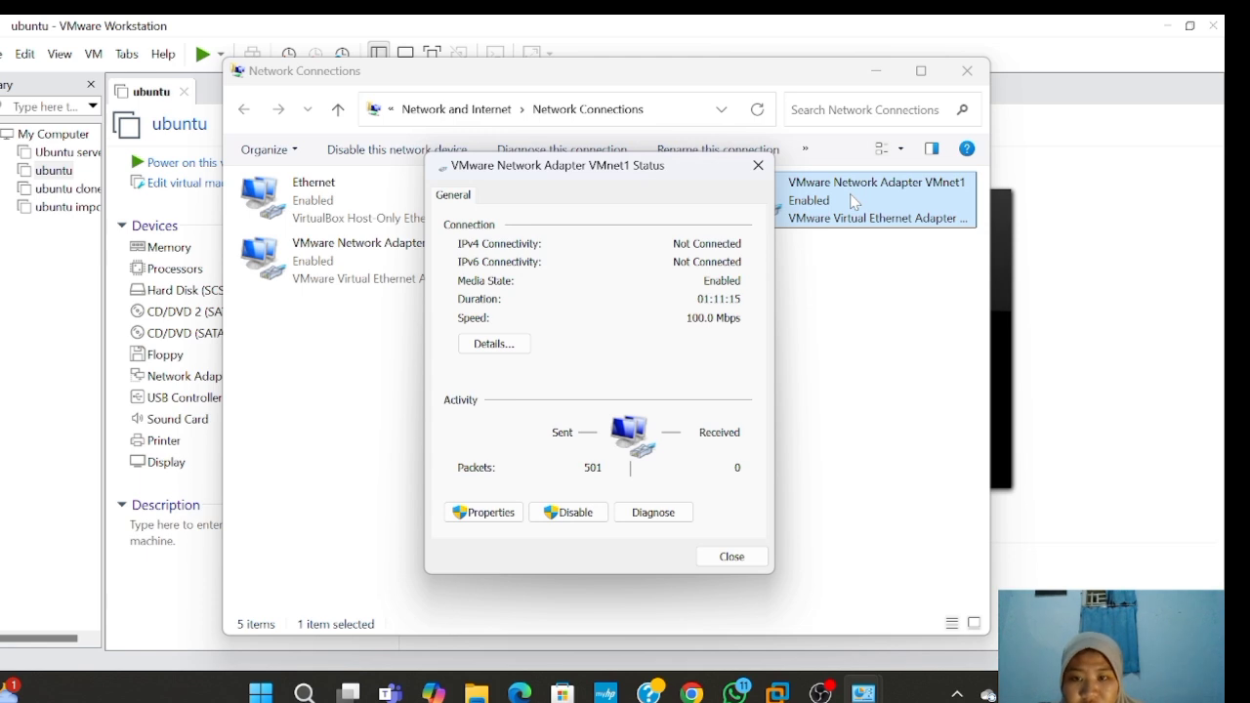
{"action": "left_click", "coordinate": [502, 352]}
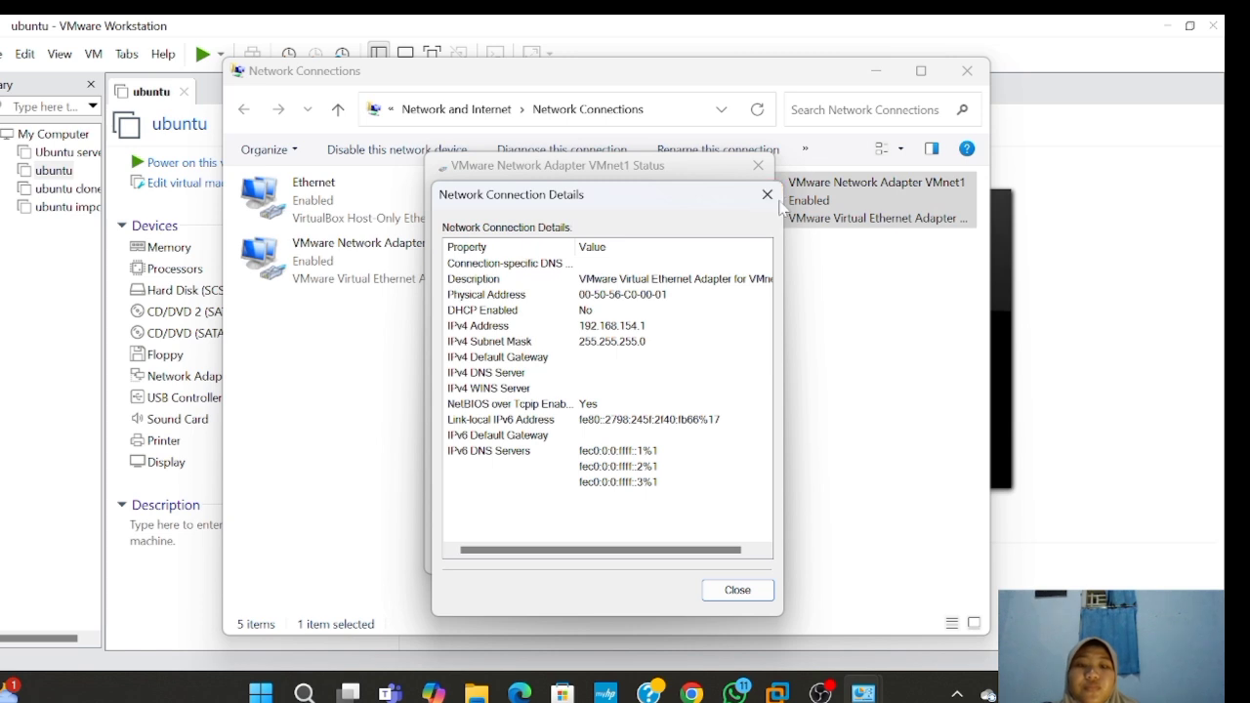
{"action": "left_click", "coordinate": [766, 194]}
{"action": "left_click", "coordinate": [758, 165]}
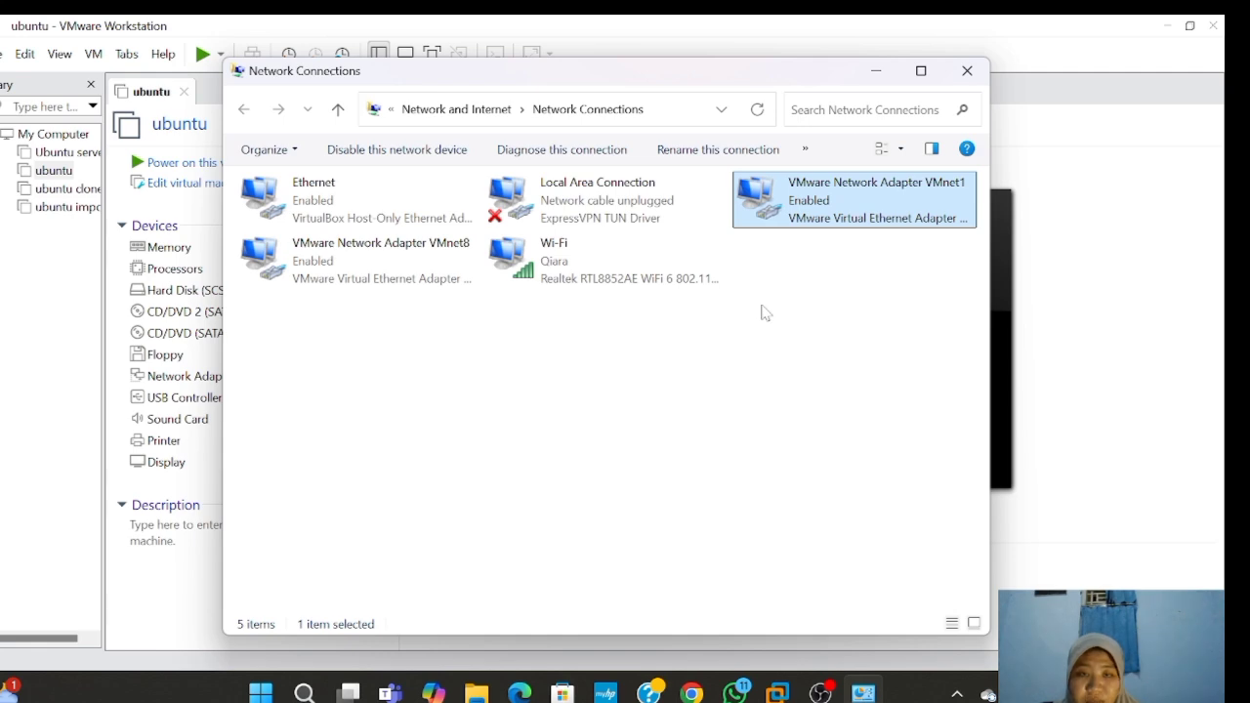
{"action": "left_click", "coordinate": [967, 70]}
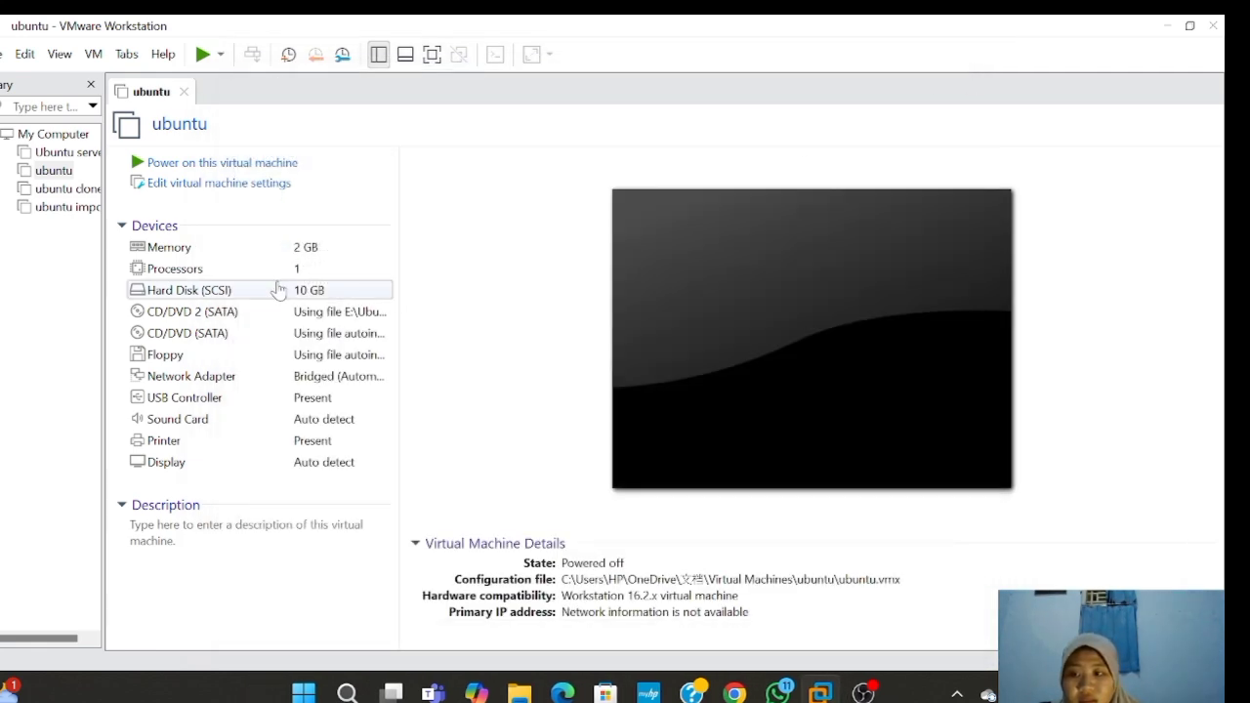
- Switch the ubuntu VM's network adapter to Host-only: a private network shared with the host
{"action": "left_click", "coordinate": [271, 381]}
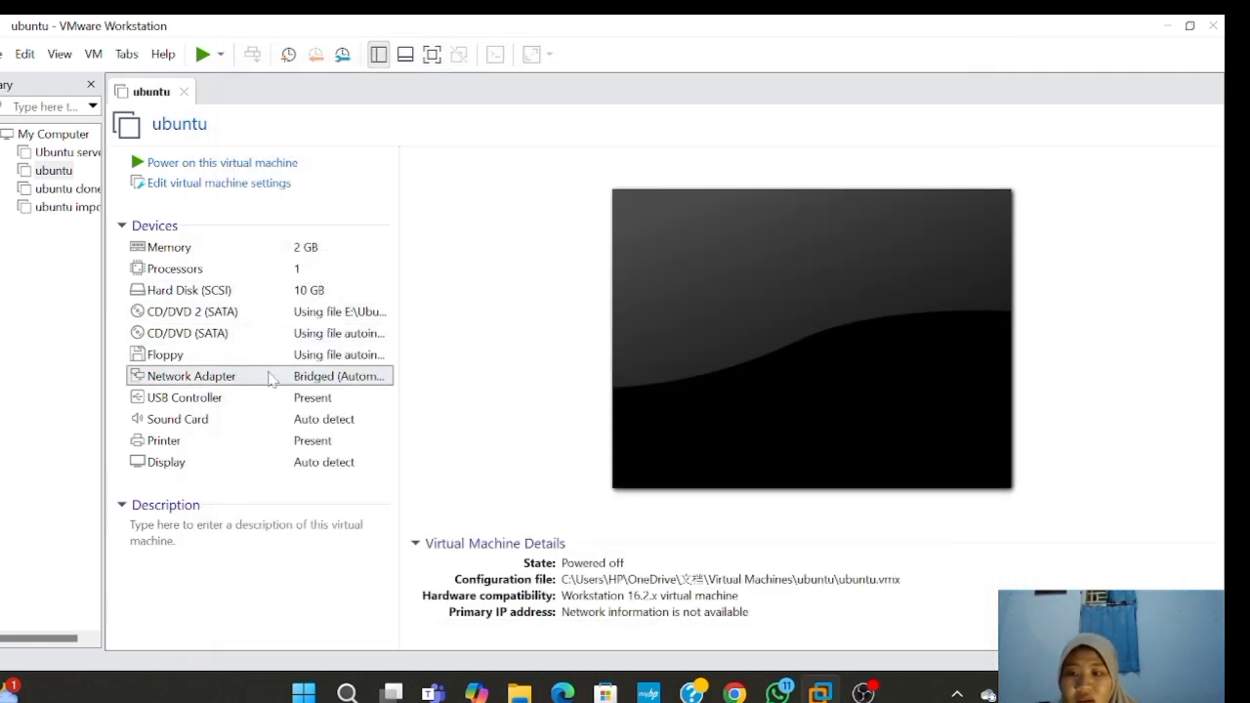
{"action": "double_click", "coordinate": [271, 381]}
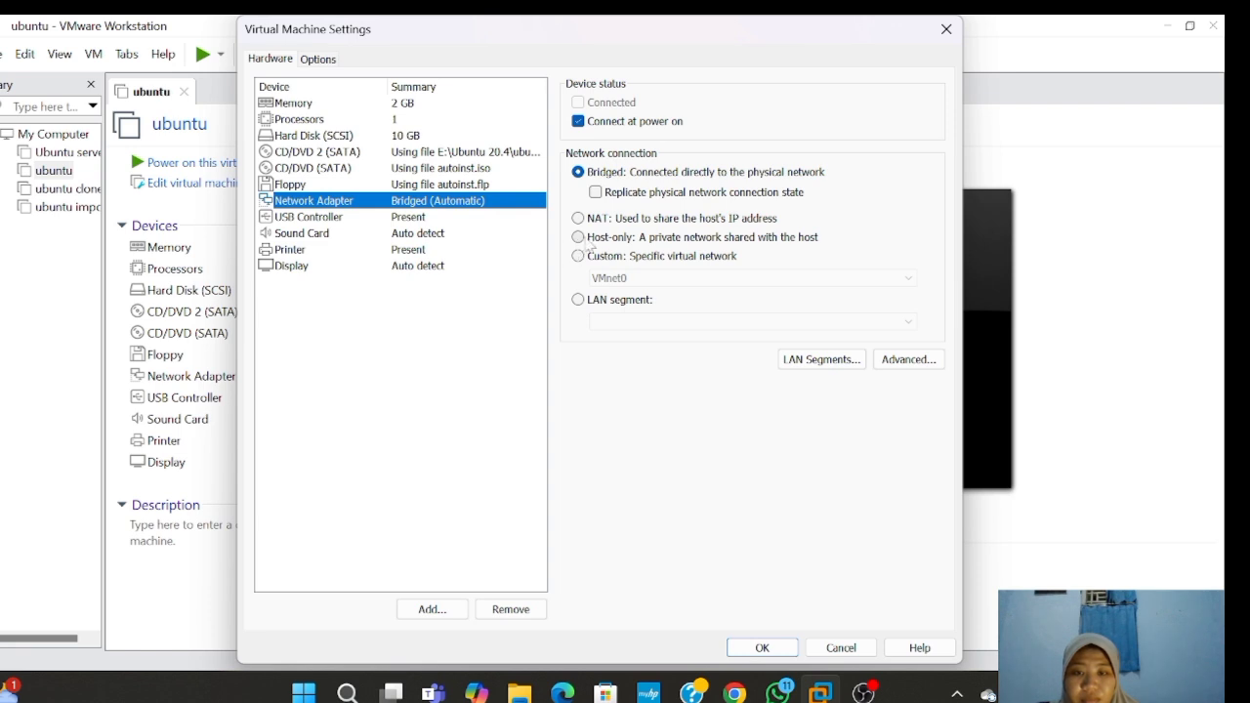
{"action": "left_click", "coordinate": [578, 237]}
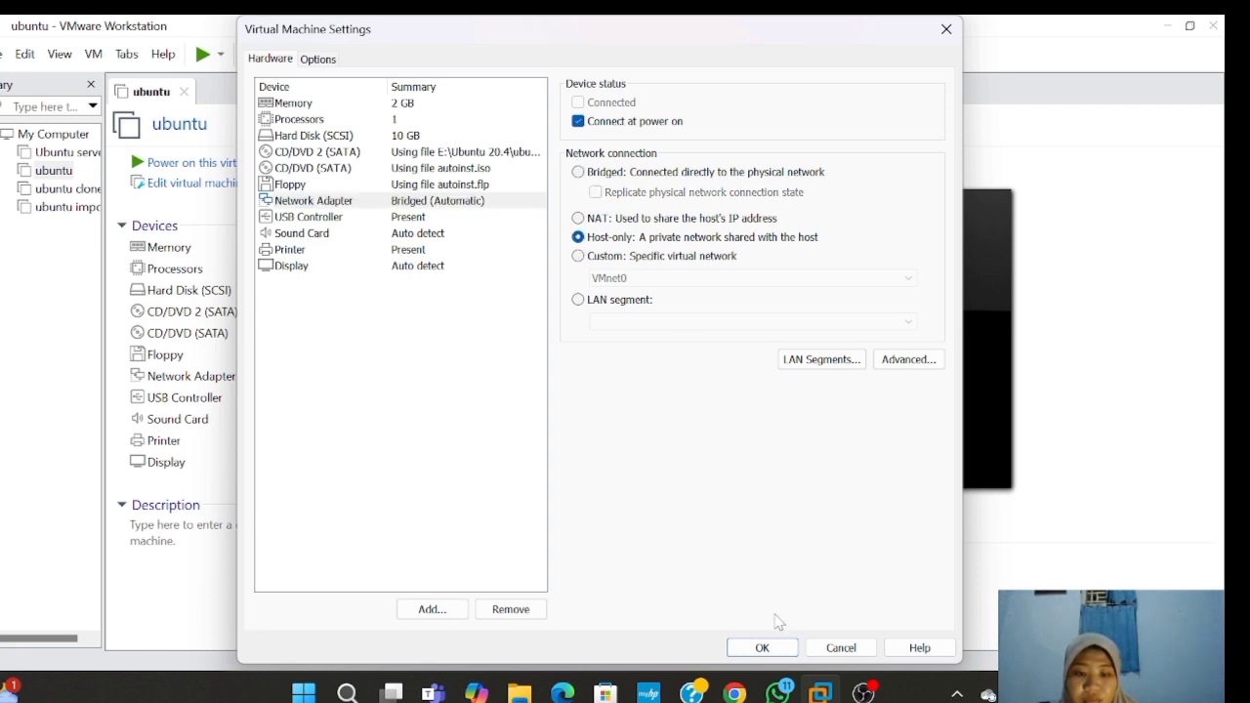
{"action": "left_click", "coordinate": [771, 647]}
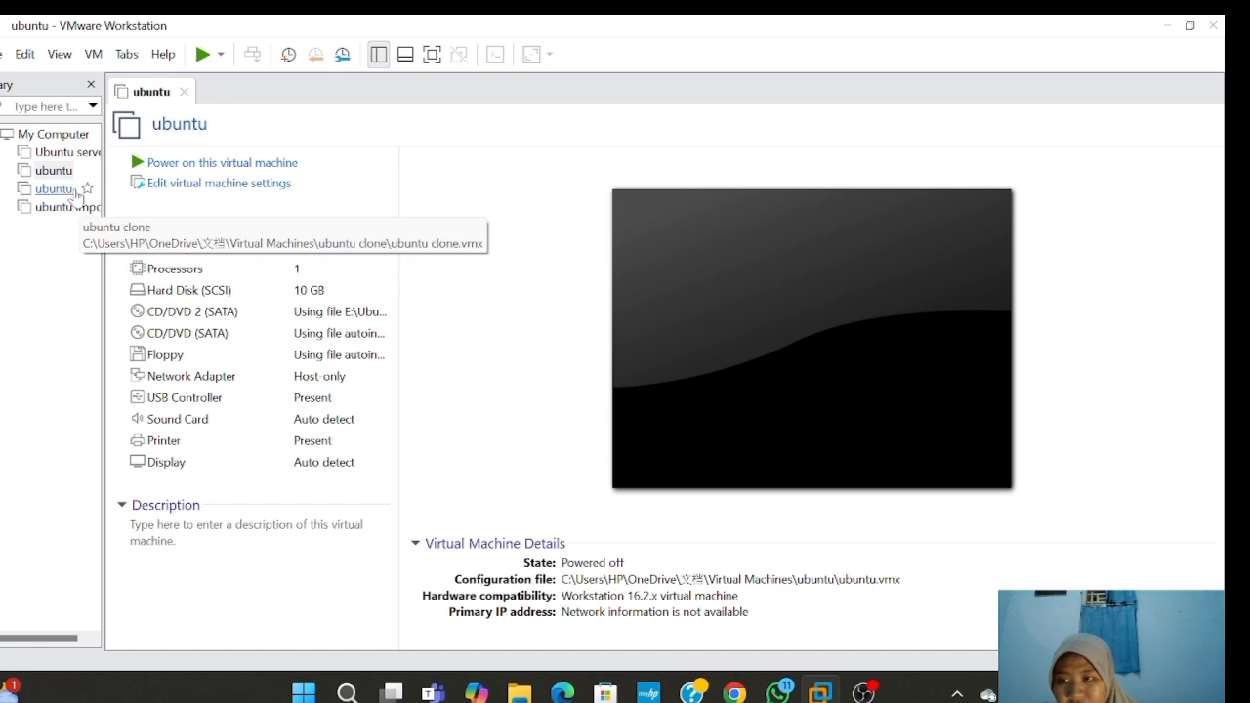
- Switch the ubuntu clone VM's network adapter from NAT to Host-only as well
{"action": "left_click", "coordinate": [73, 190]}
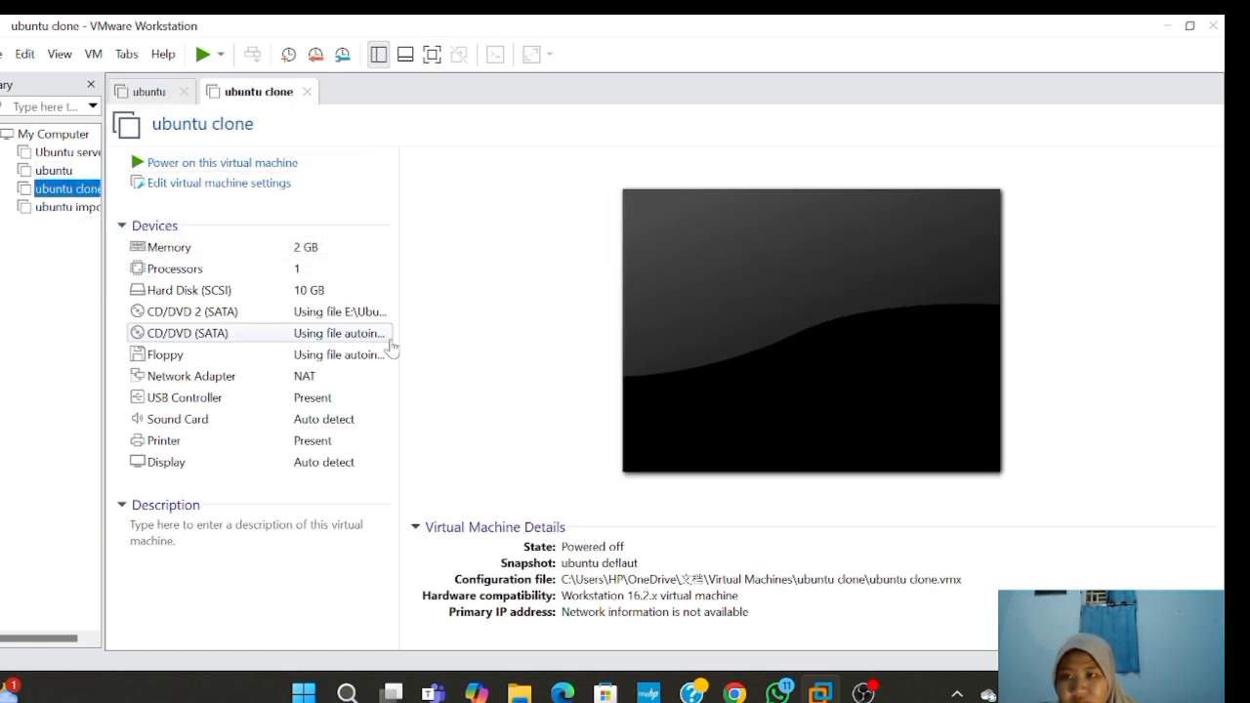
{"action": "left_click", "coordinate": [308, 381]}
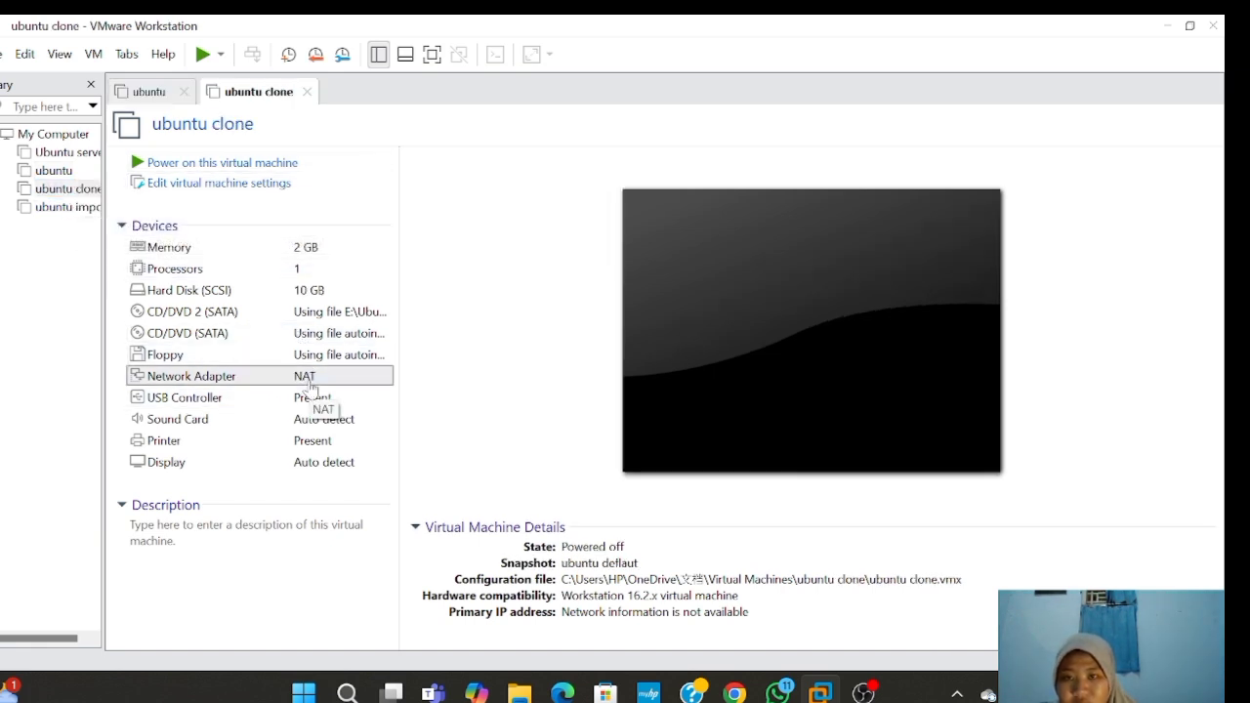
{"action": "double_click", "coordinate": [308, 381]}
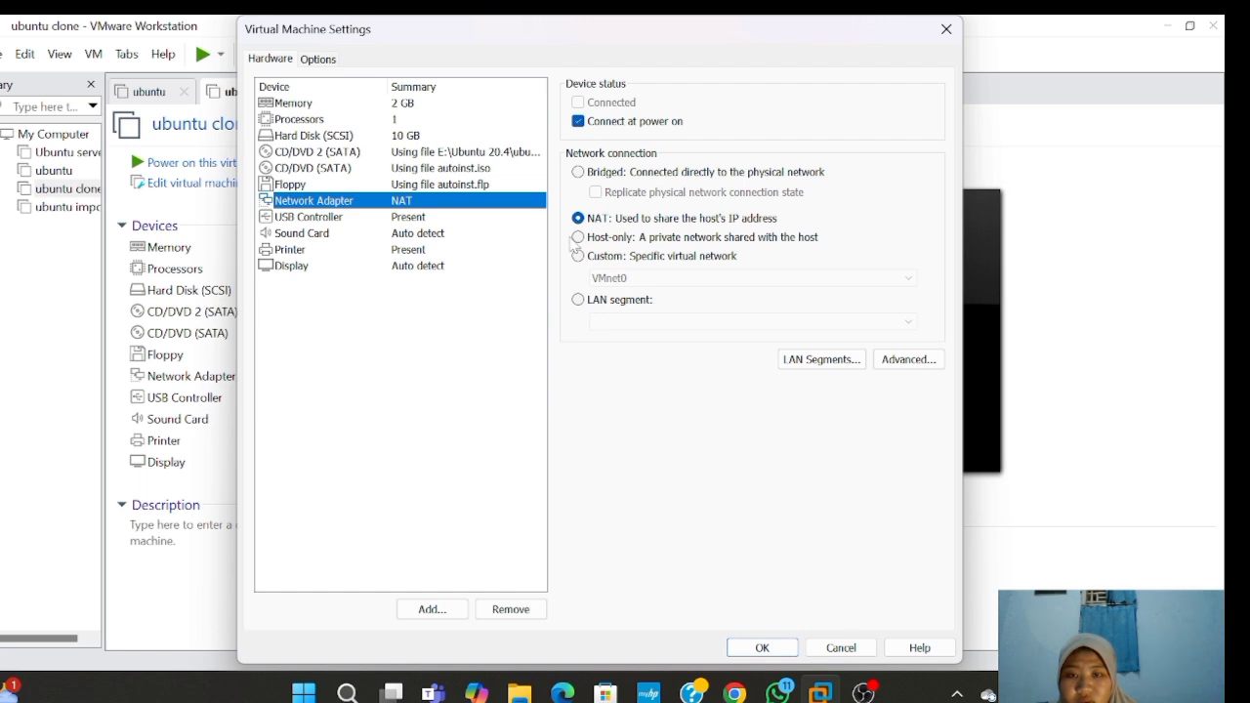
{"action": "left_click", "coordinate": [578, 237]}
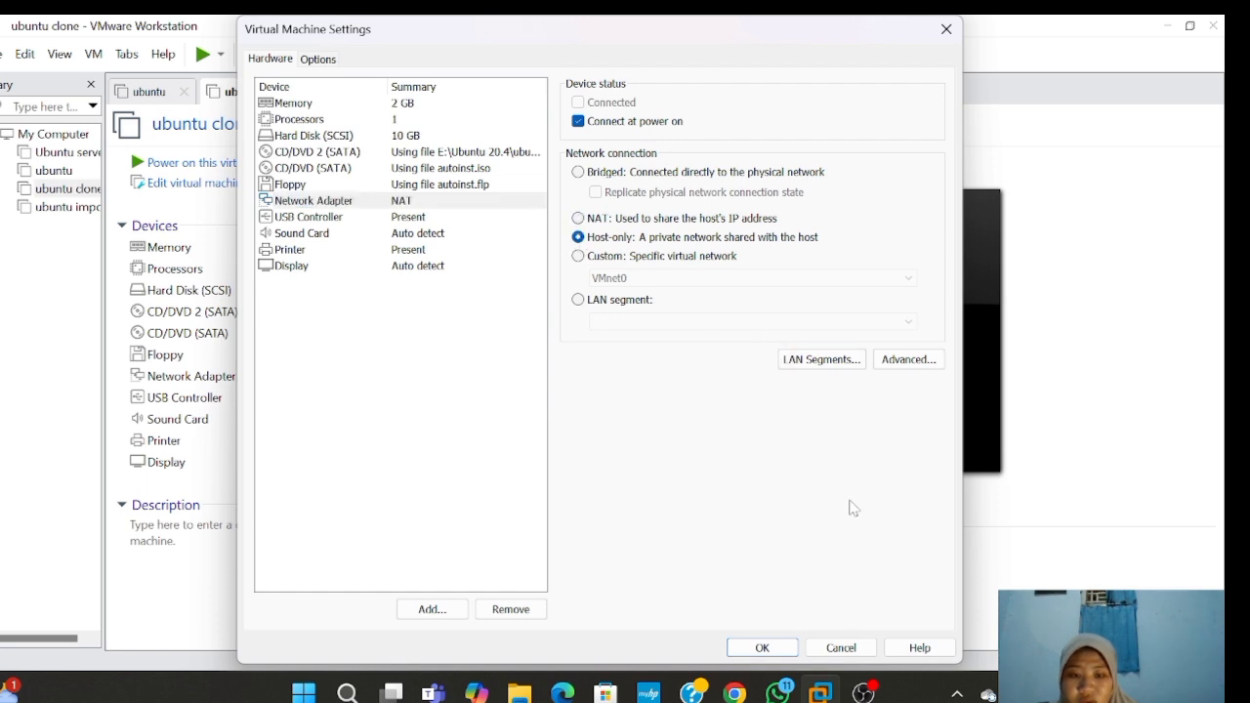
{"action": "left_click", "coordinate": [761, 647]}
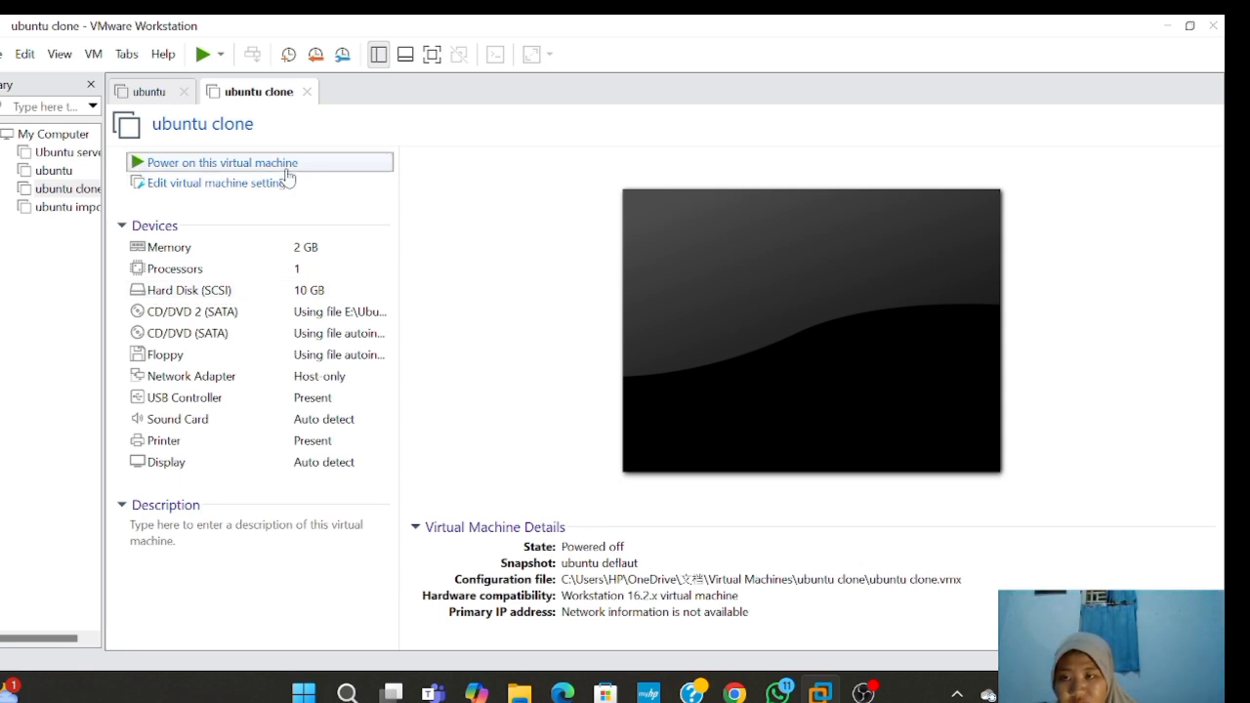
- Power on the ubuntu clone VM and wake the ubuntu VM's console to its login prompt
{"action": "left_click", "coordinate": [287, 170]}
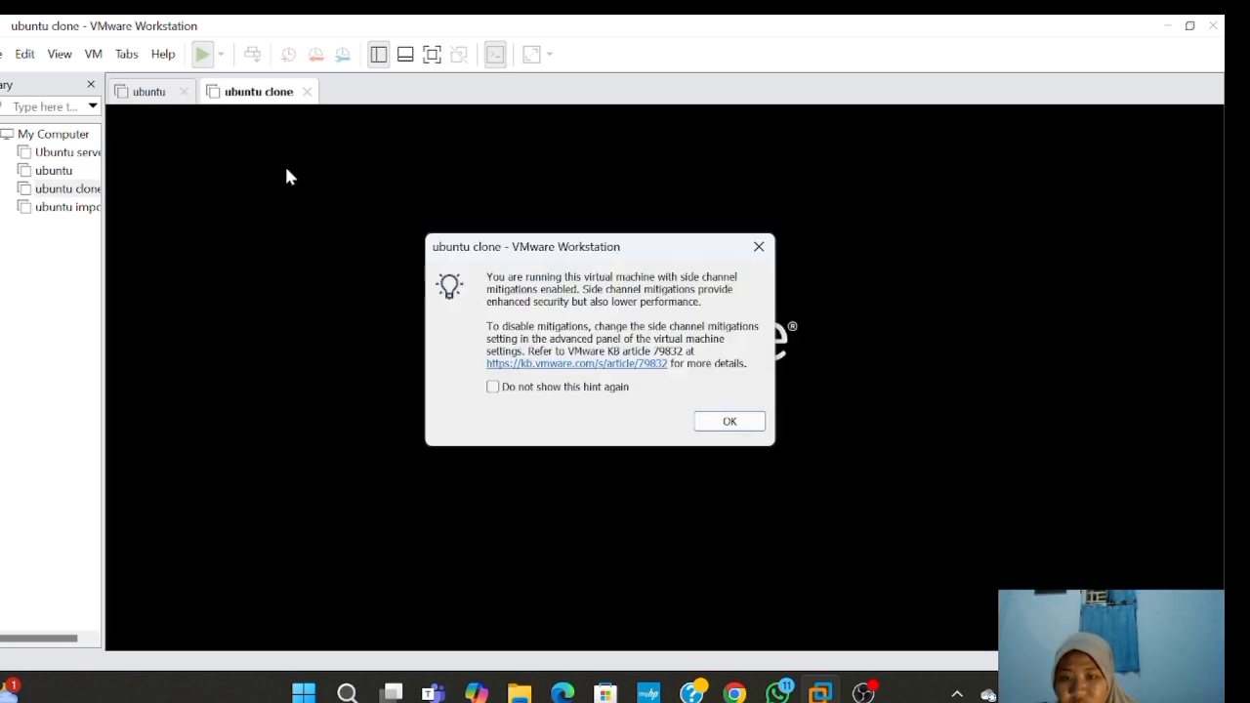
{"action": "left_click", "coordinate": [759, 246]}
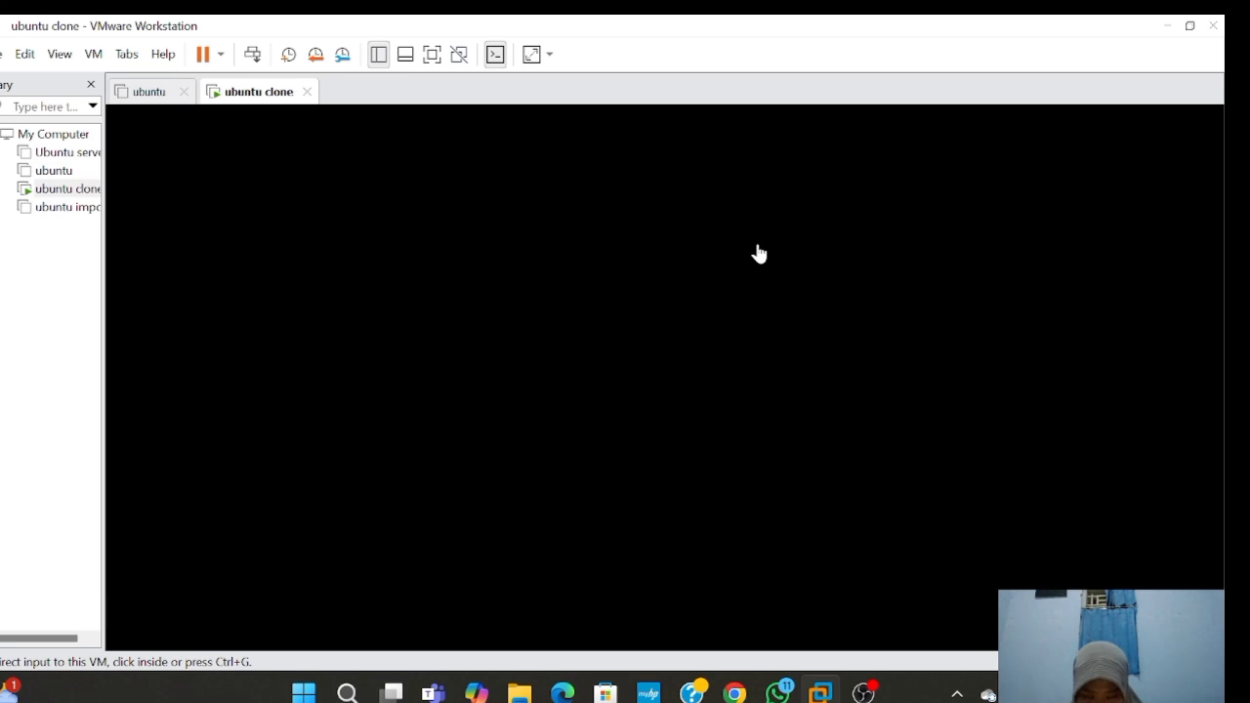
{"action": "left_click", "coordinate": [721, 285]}
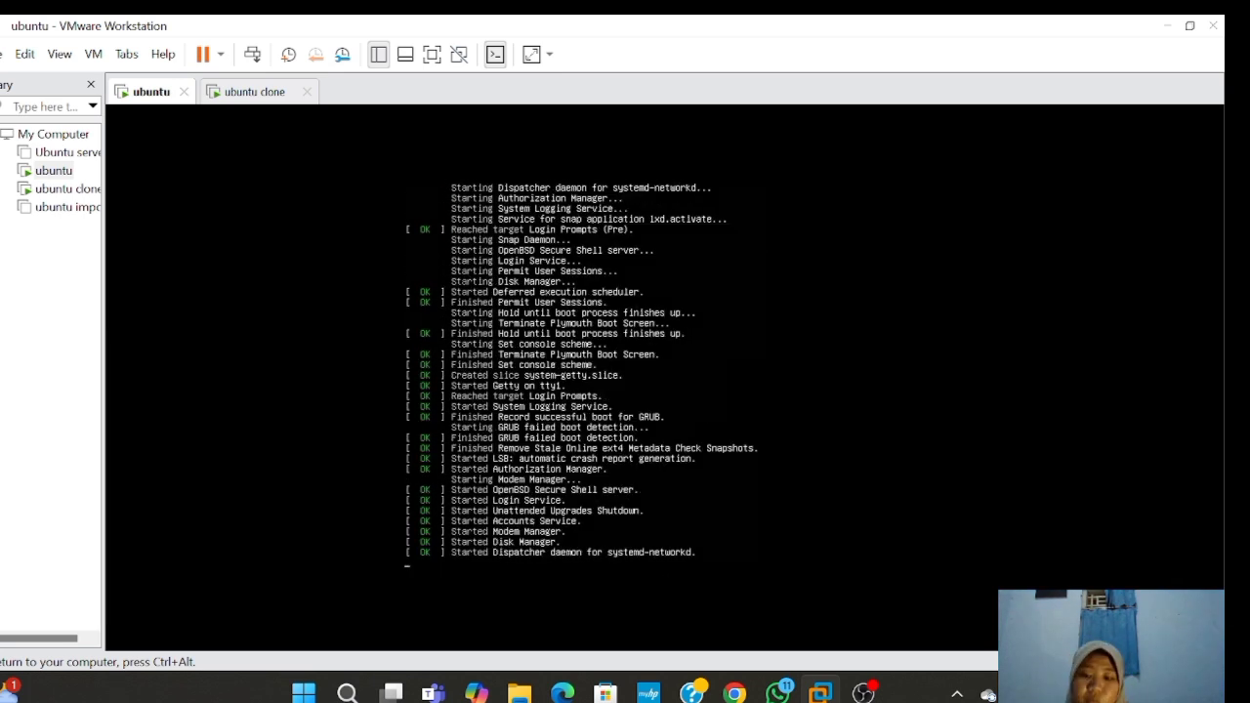
{"action": "key", "text": "Return"}
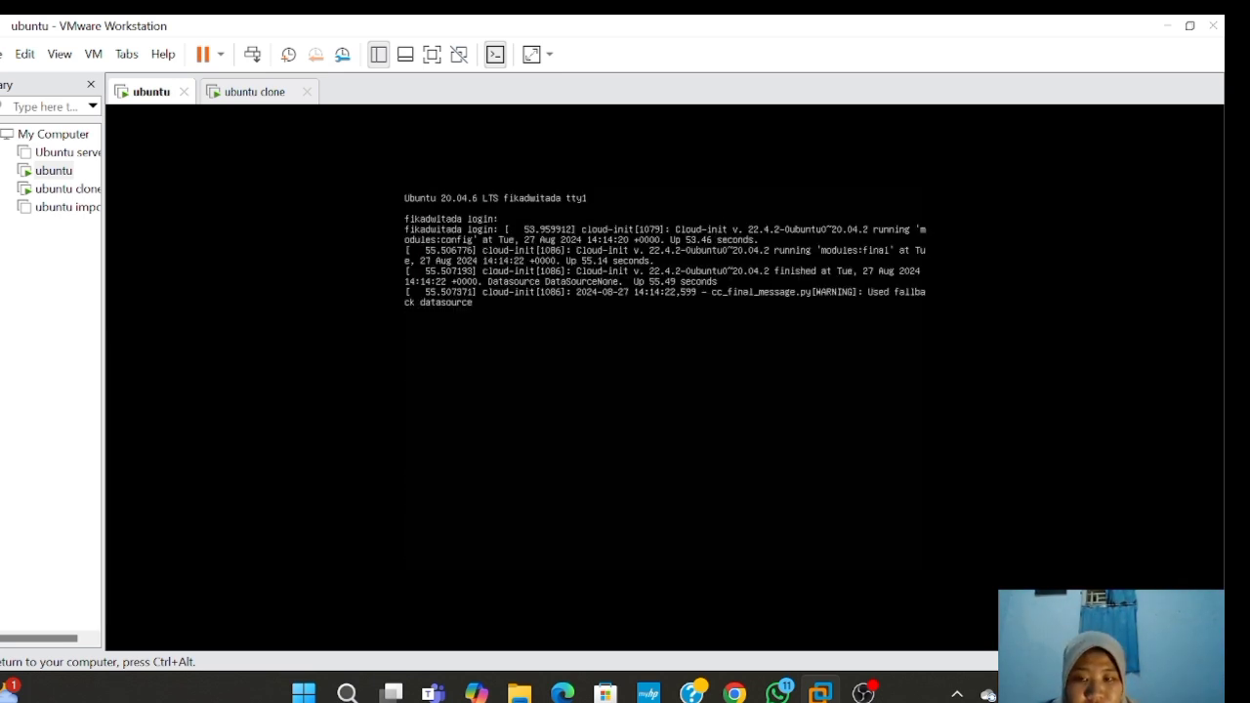
- Log in to the ubuntu VM console with the user account and password
{"action": "key", "text": "Return"}
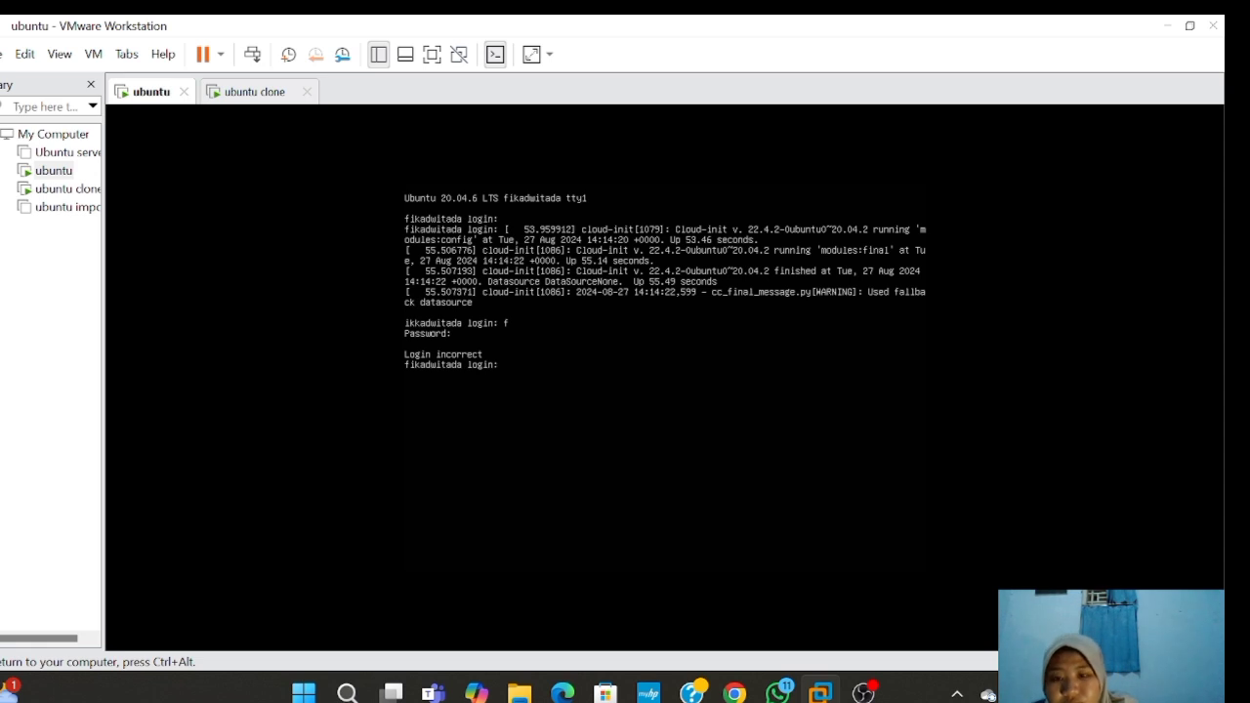
{"action": "type", "text": "fikad"}
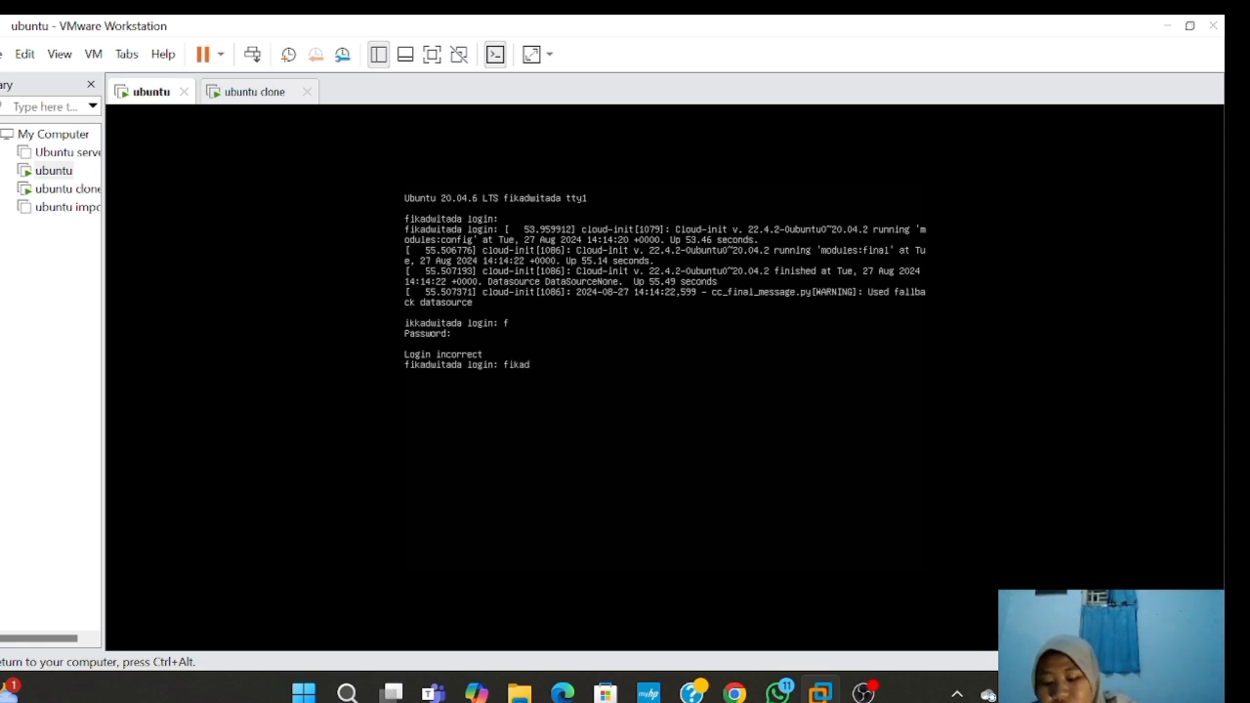
{"action": "type", "text": "wi"}
{"action": "key", "text": "Return"}
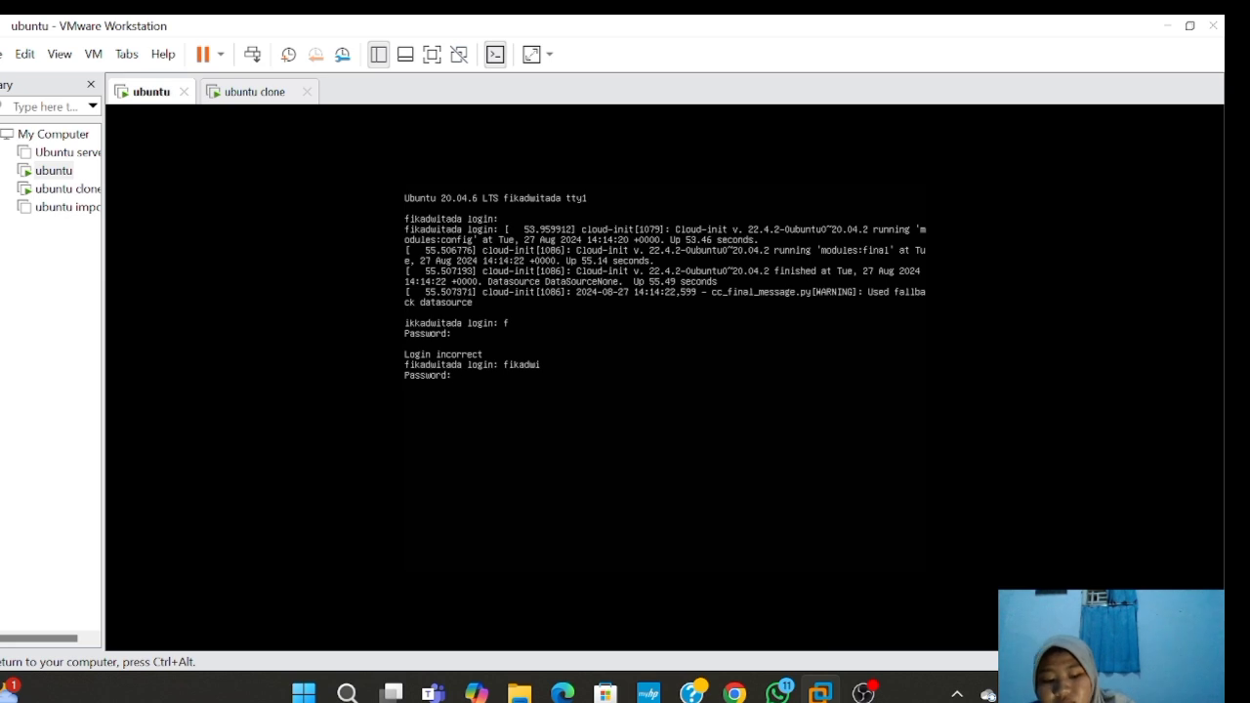
{"action": "key", "text": "Return"}
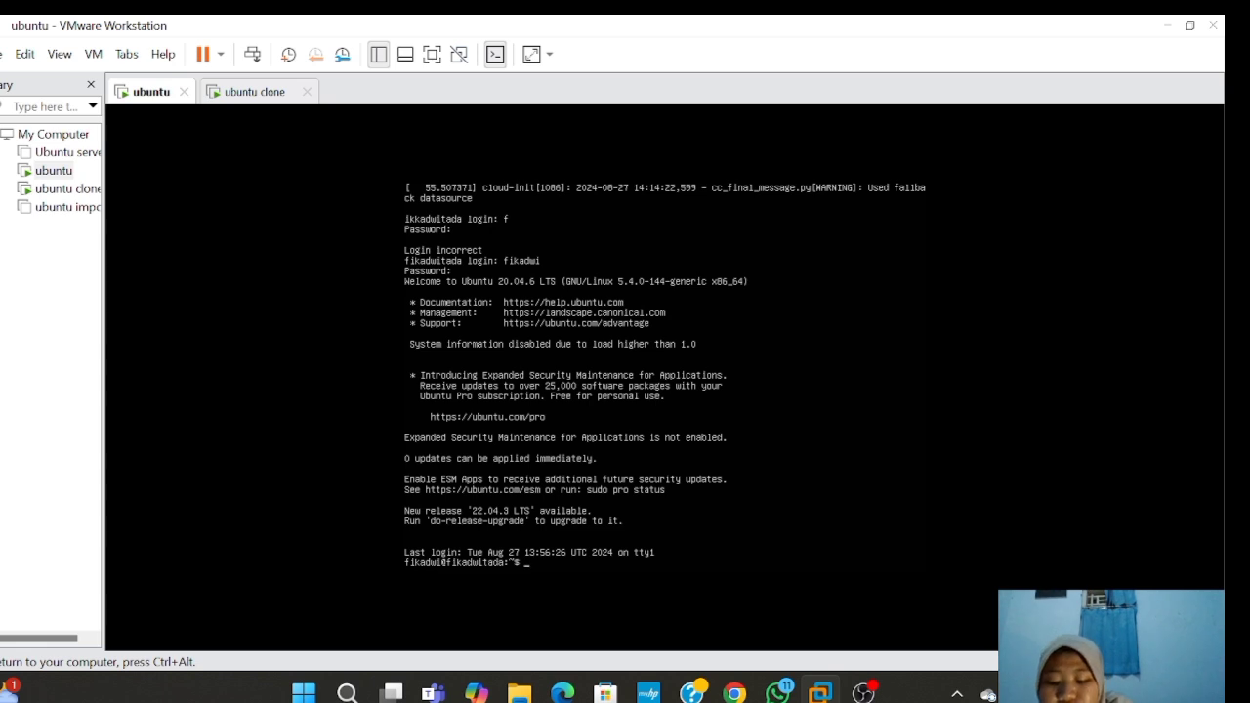
- Release and renew the ens33 DHCP lease with sudo dhclient -r ens33 and sudo dhclient ens33
{"action": "type", "text": "sudo"}
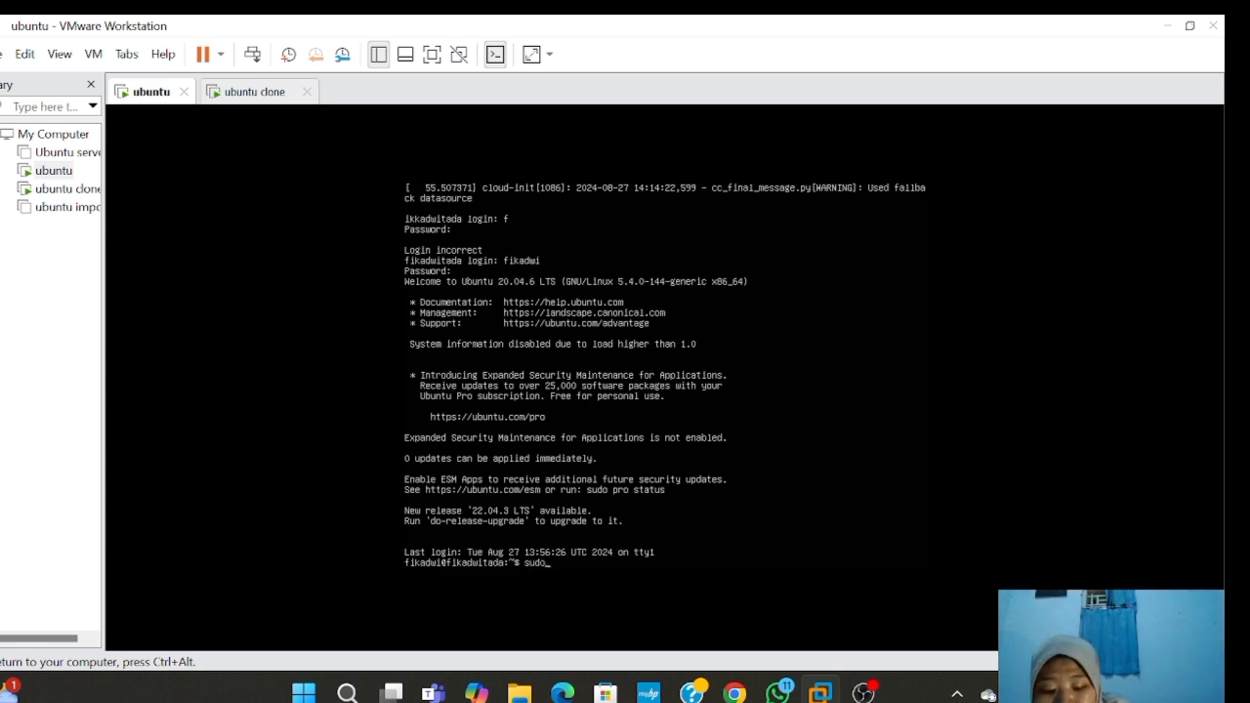
{"action": "type", "text": " dhv"}
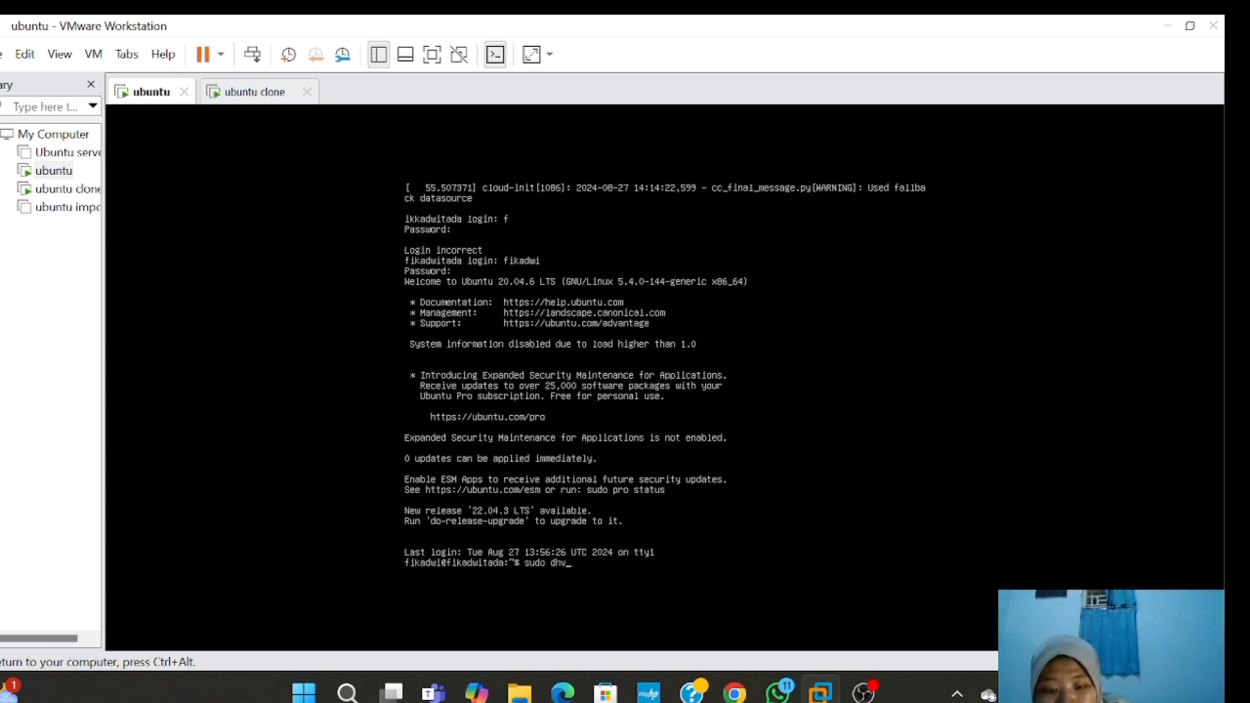
{"action": "key", "text": "BackSpace"}
{"action": "type", "text": "cli"}
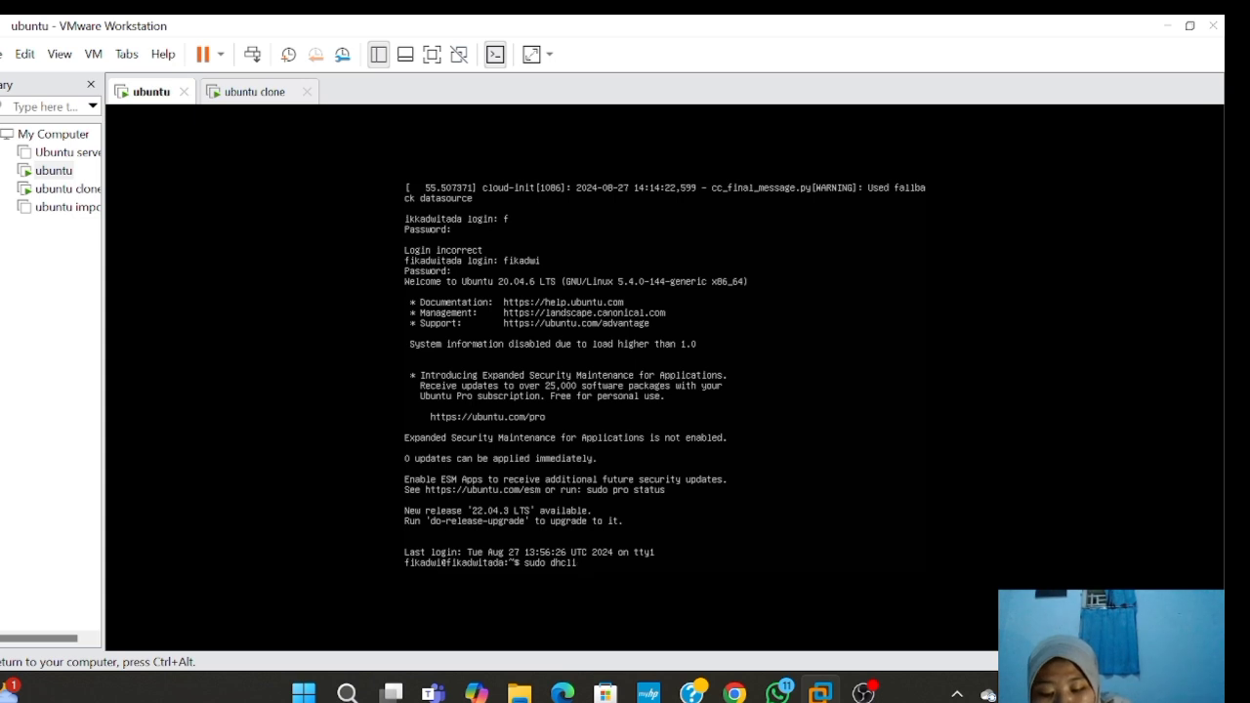
{"action": "type", "text": "ent"}
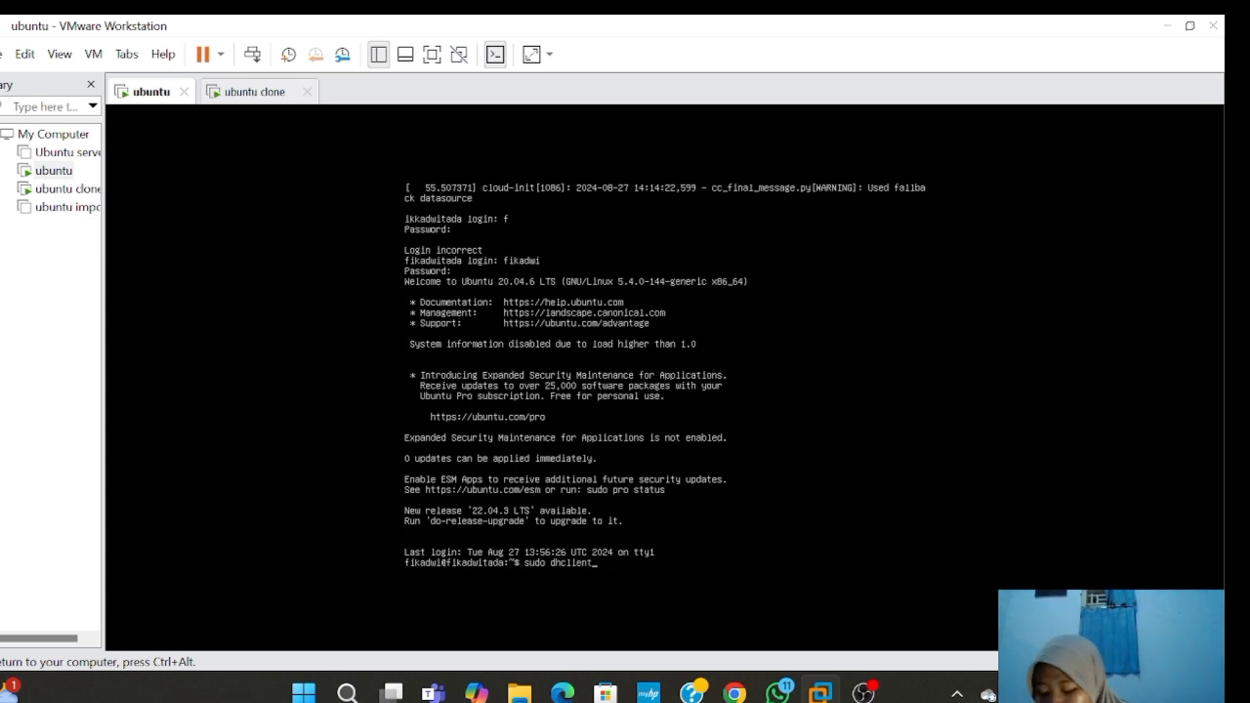
{"action": "type", "text": " -"}
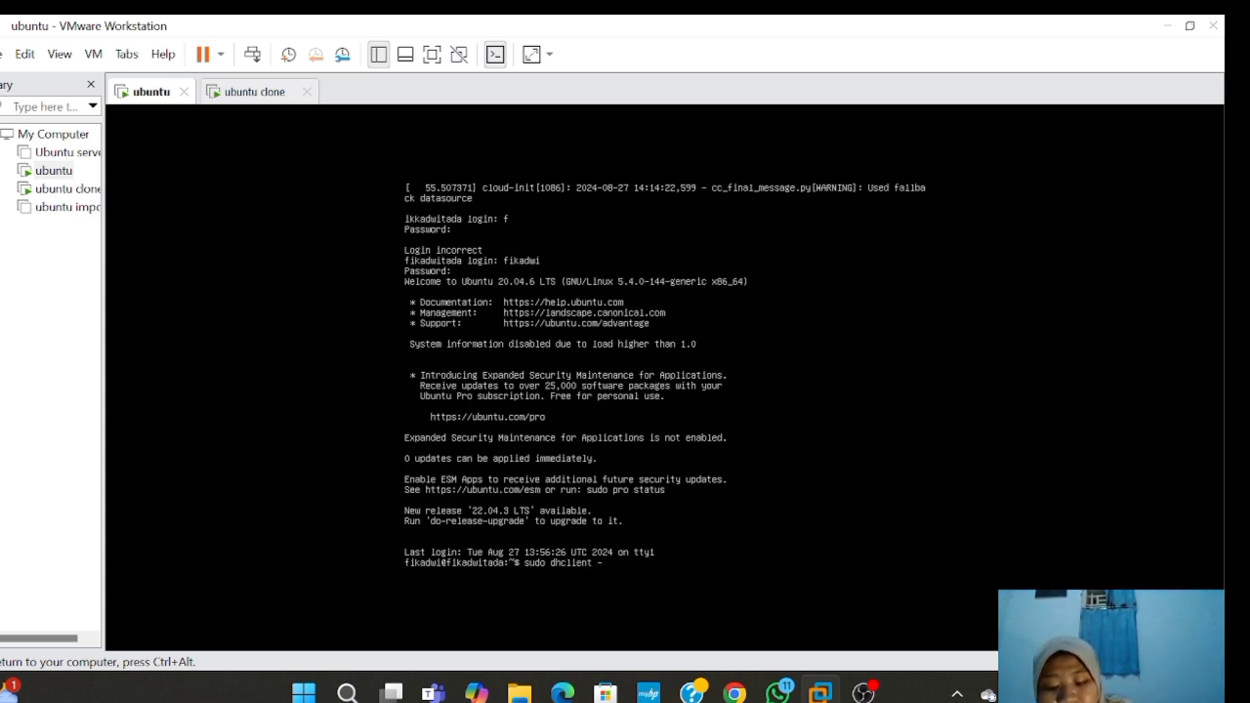
{"action": "type", "text": "r"}
{"action": "type", "text": " en"}
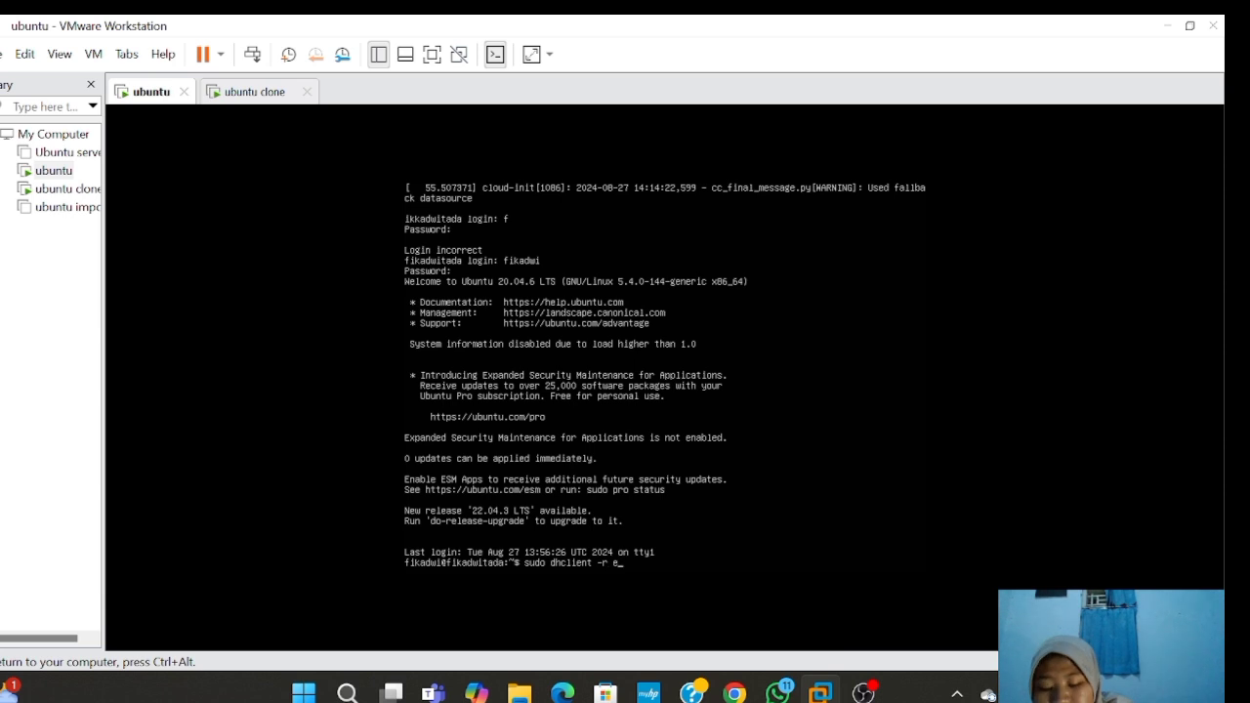
{"action": "type", "text": "s33"}
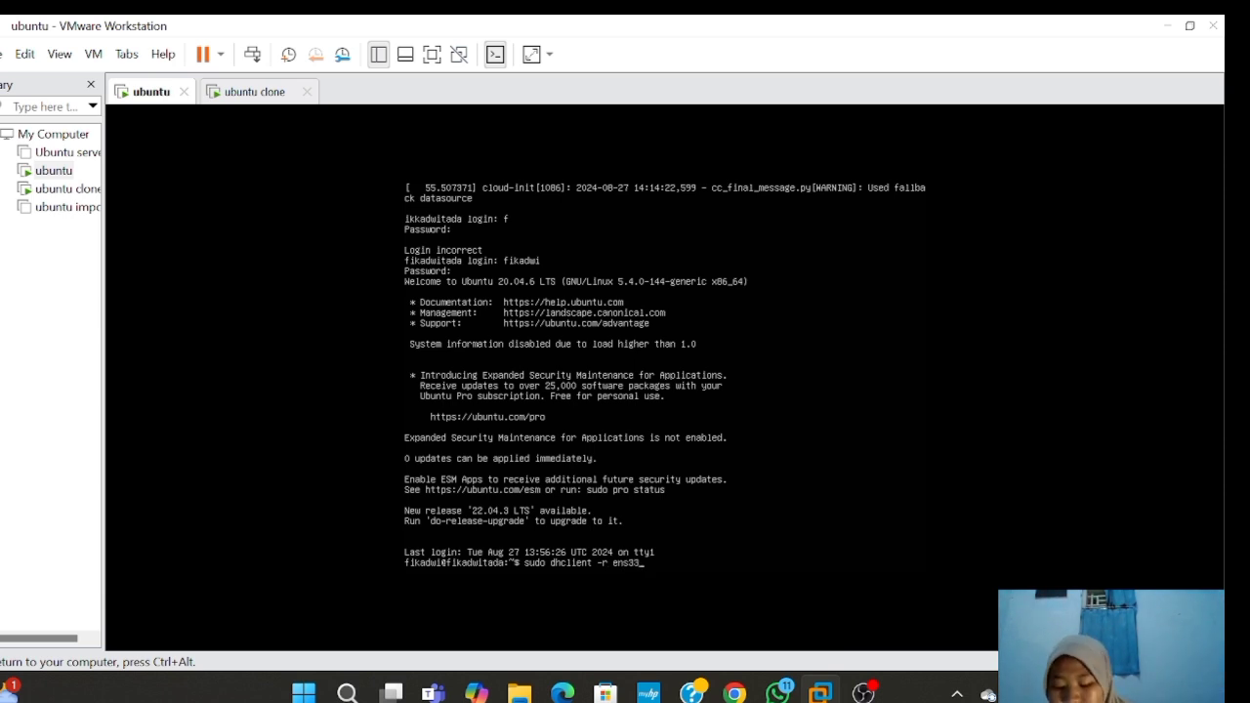
{"action": "key", "text": "Return"}
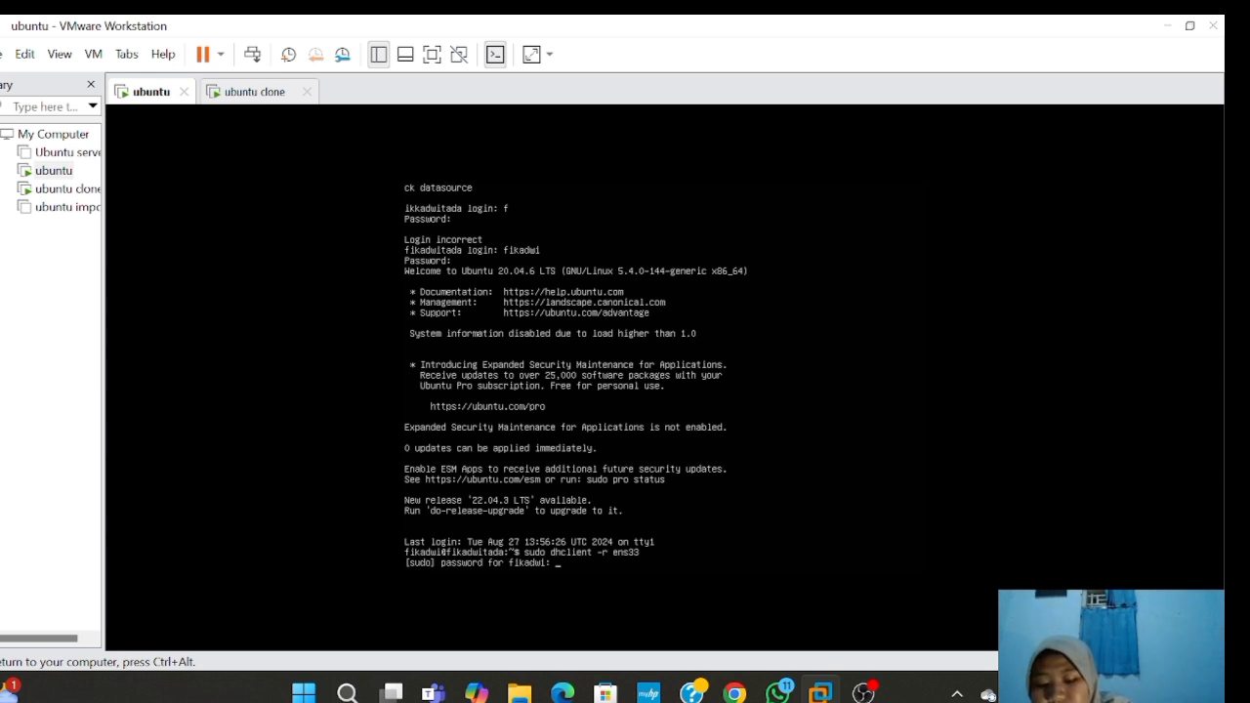
{"action": "key", "text": "Return"}
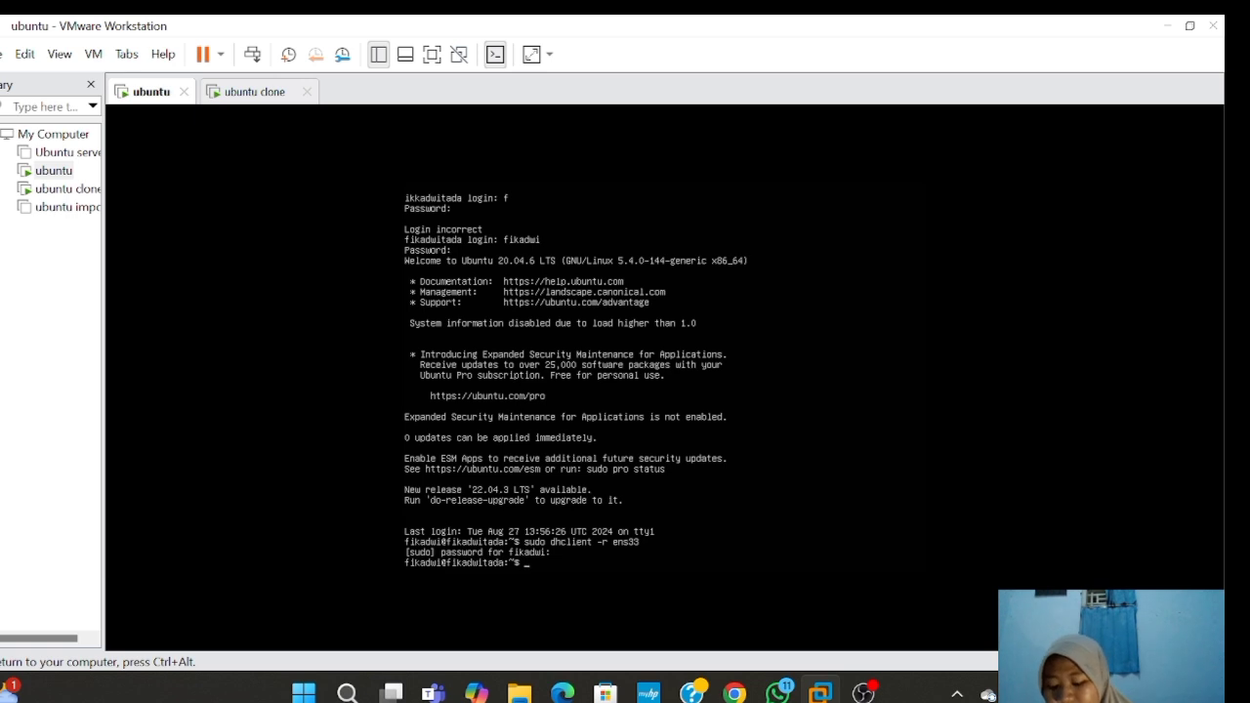
{"action": "type", "text": "sud"}
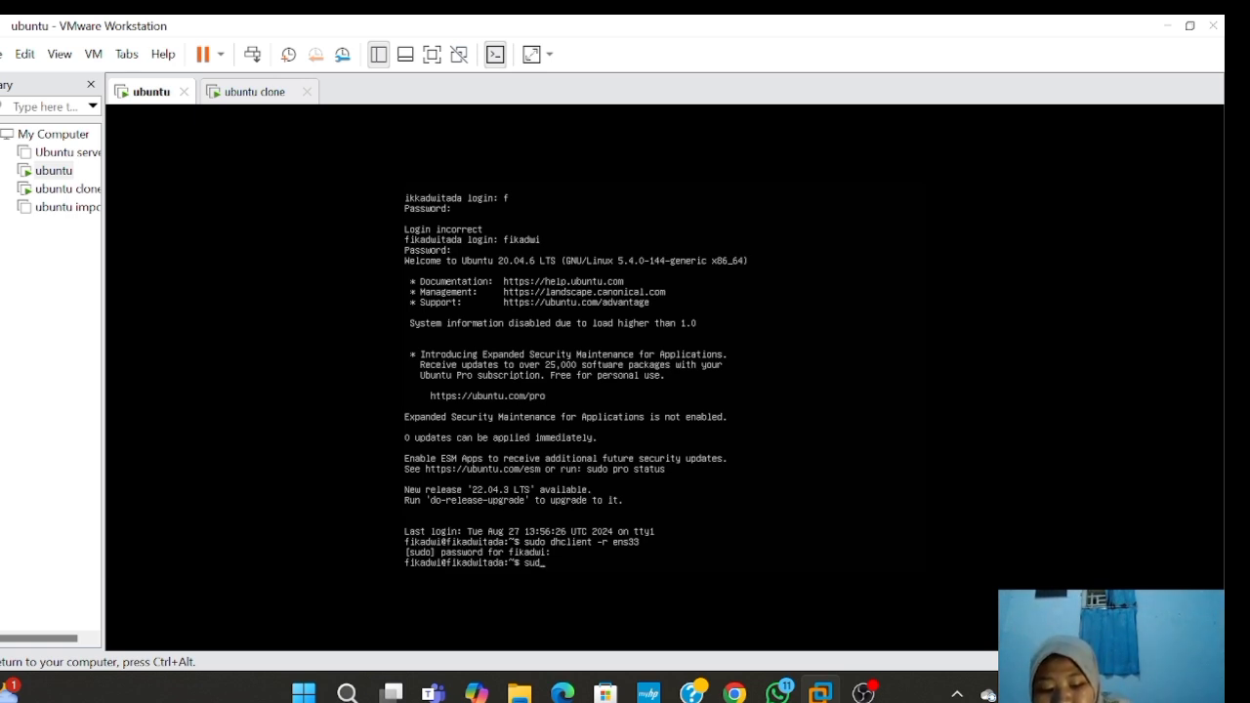
{"action": "type", "text": "o dh"}
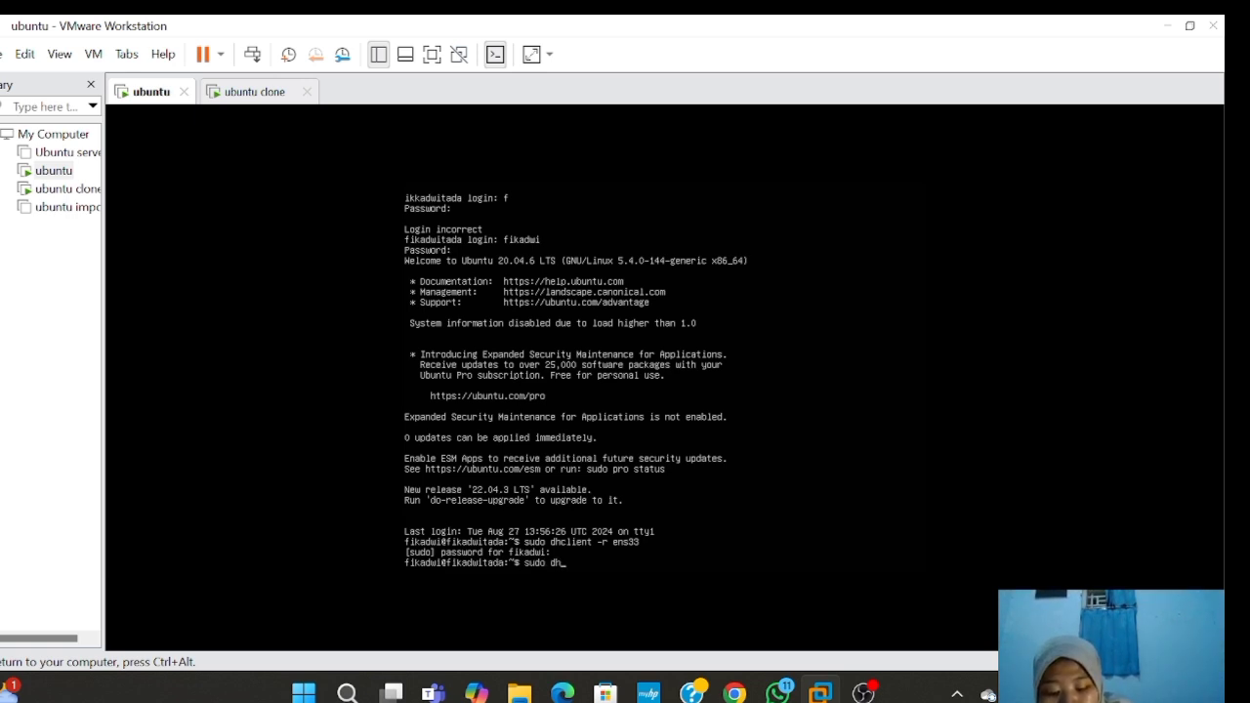
{"action": "type", "text": "clie"}
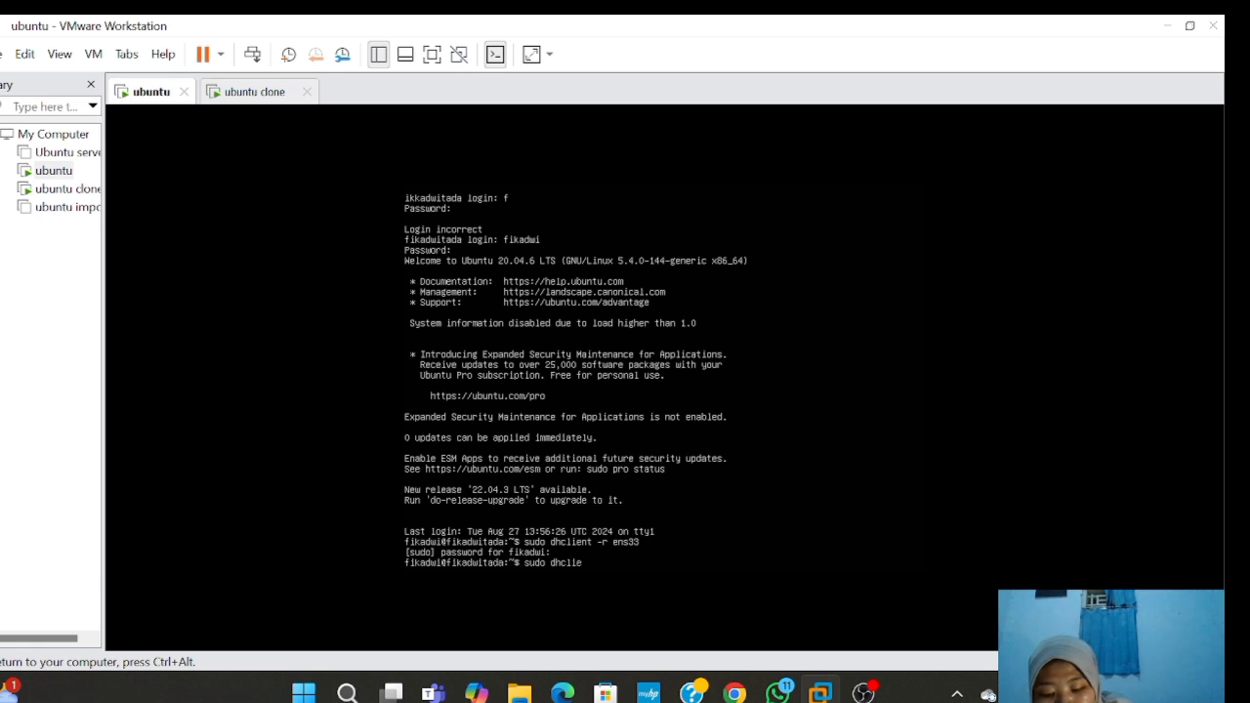
{"action": "type", "text": "nt"}
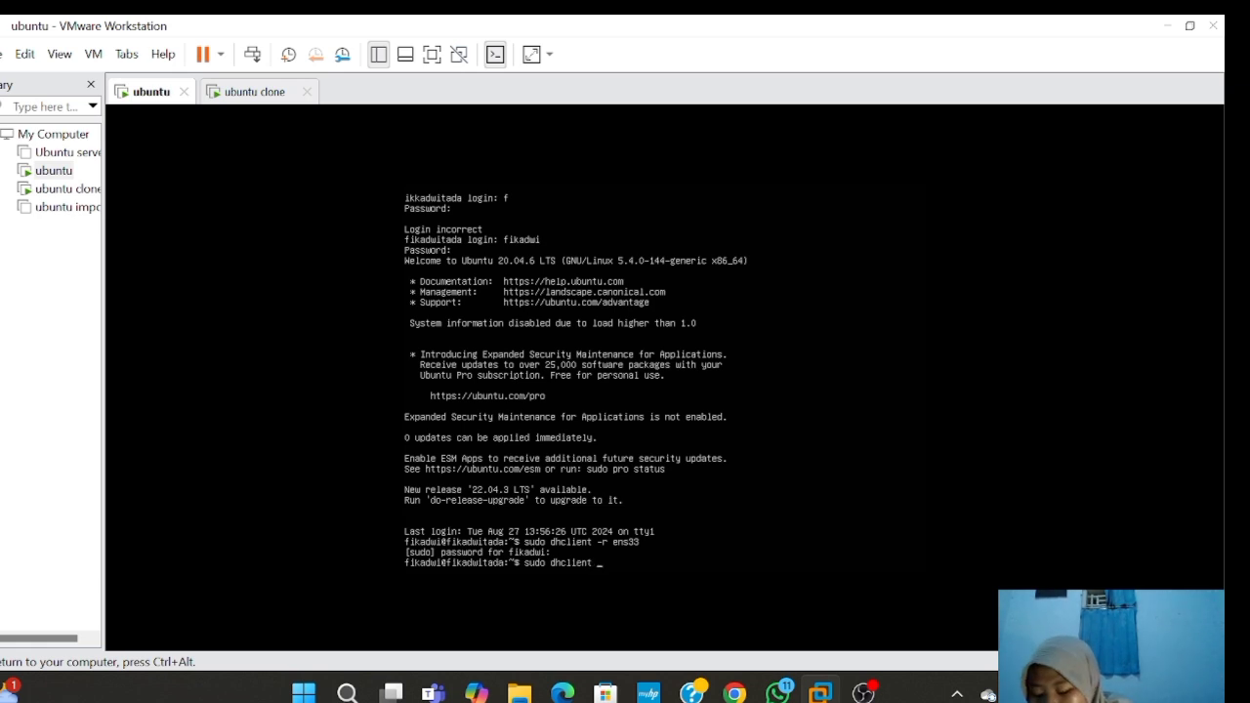
{"action": "type", "text": " ens33"}
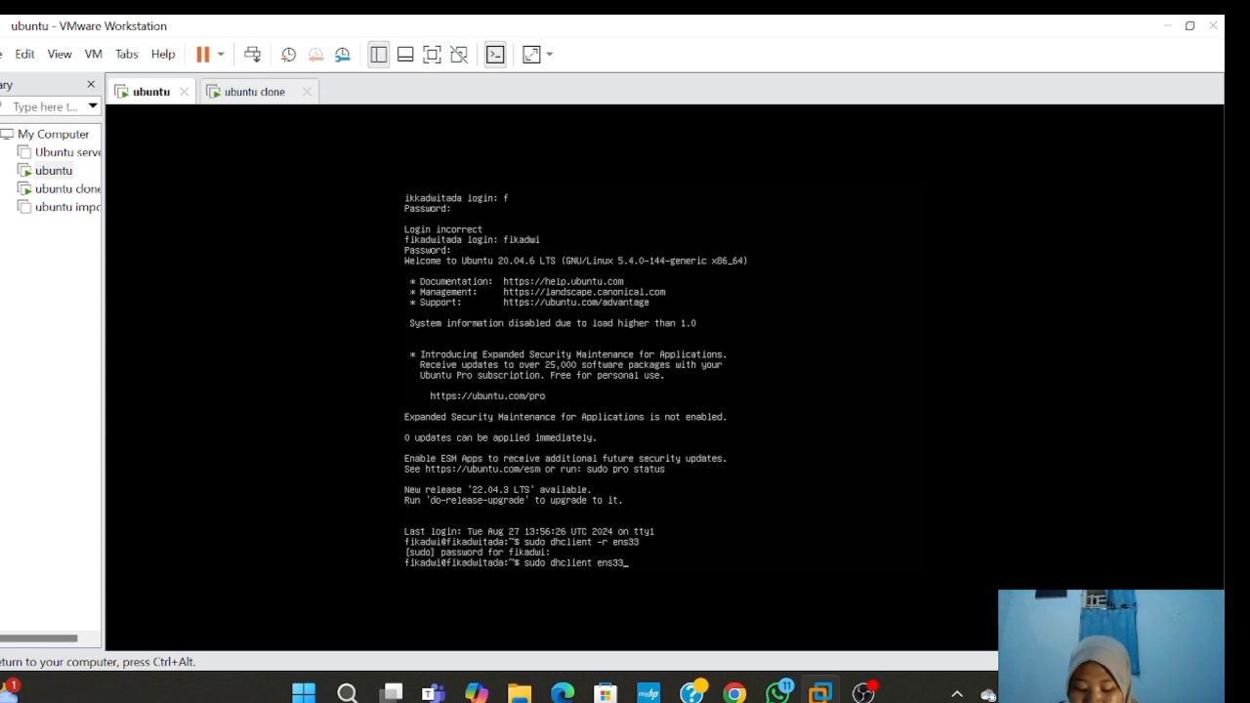
{"action": "key", "text": "Return"}
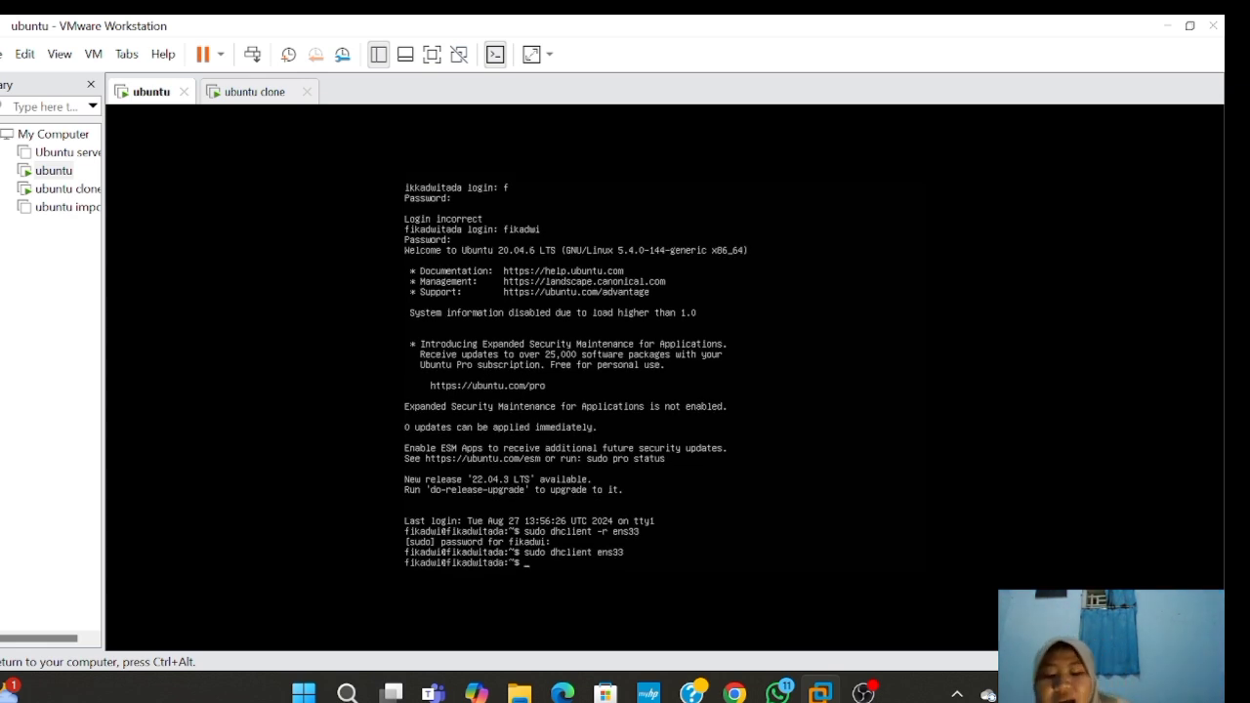
{"action": "type", "text": "ip"}
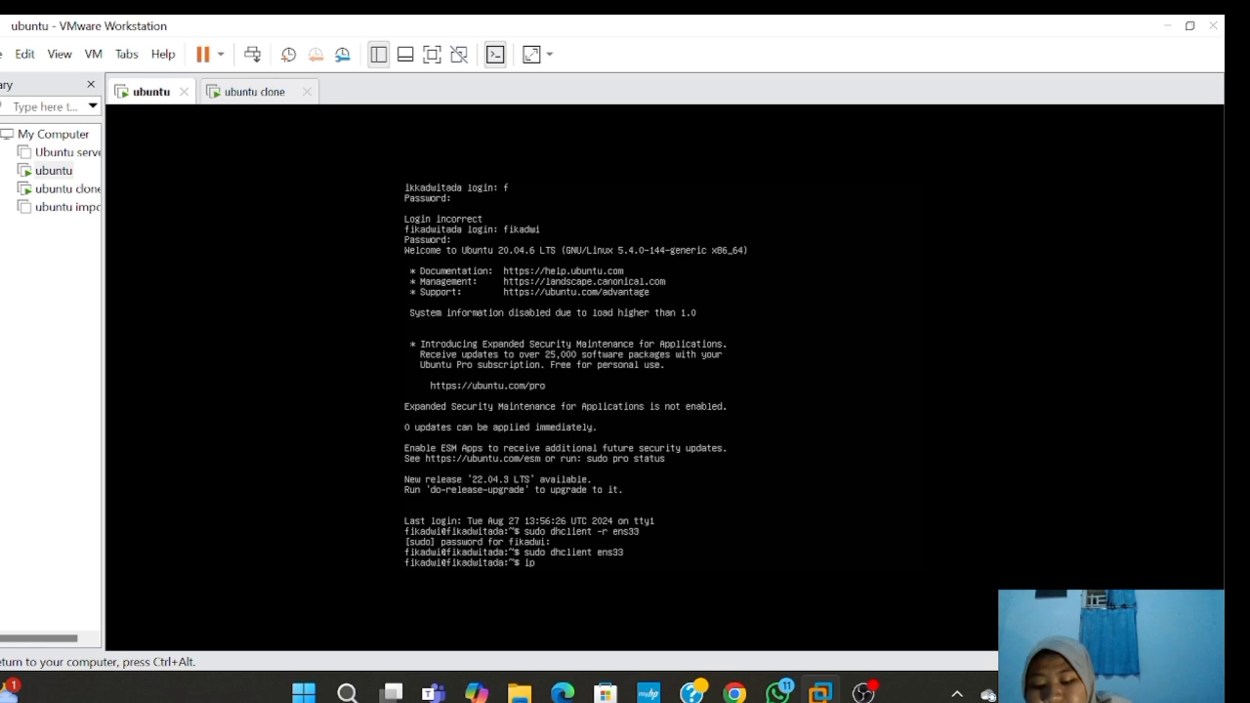
{"action": "type", "text": " address"}
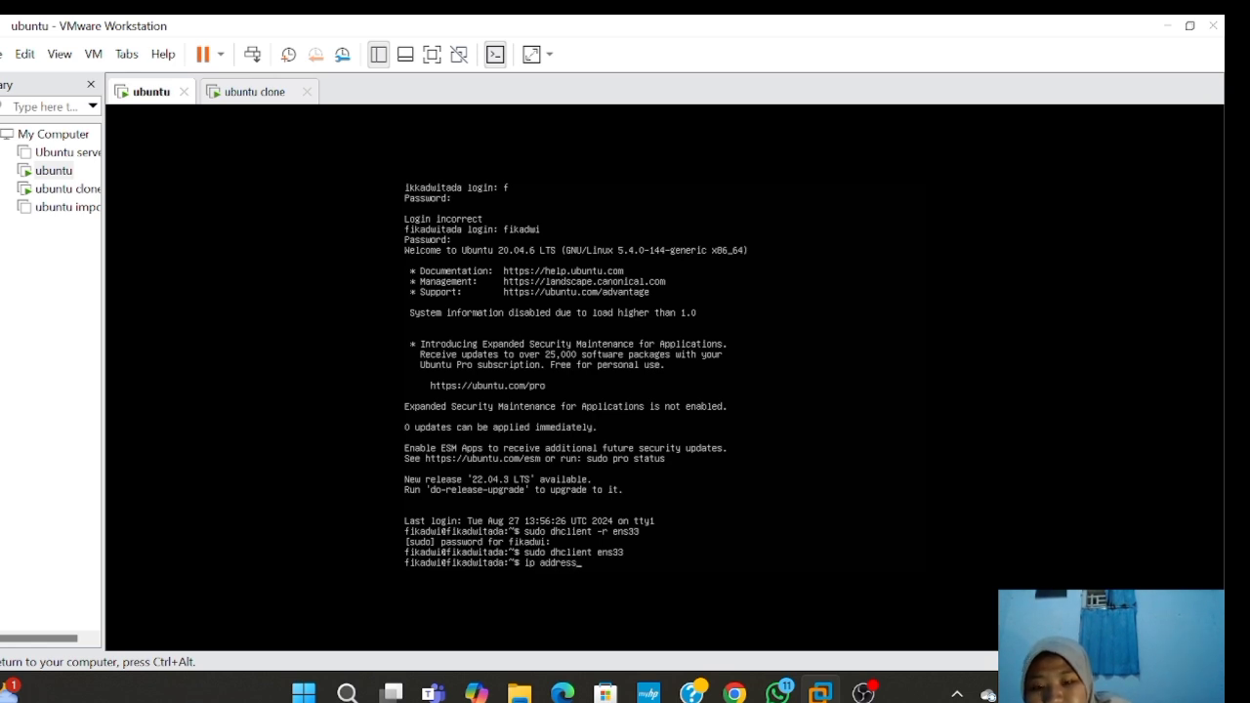
- Run ip address showing ens33 at 192.168.154.129/24, then release input from the VM
{"action": "key", "text": "Return"}
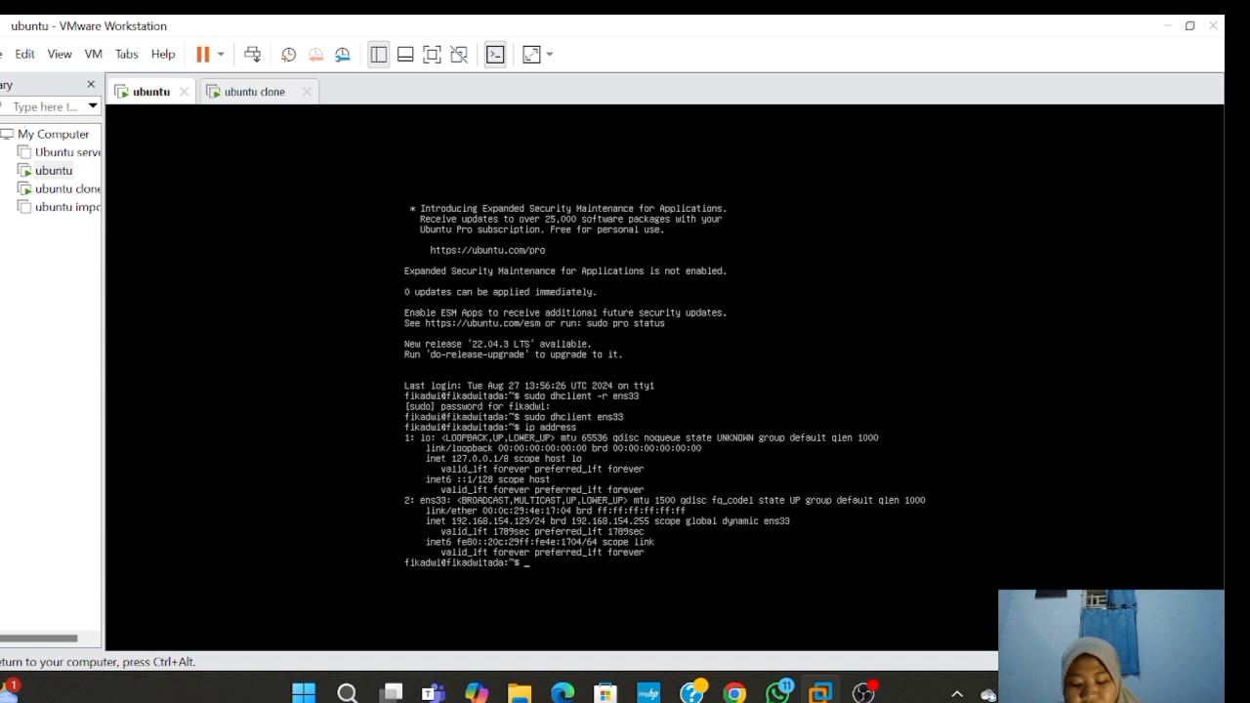
{"action": "key", "text": "ctrl+alt"}
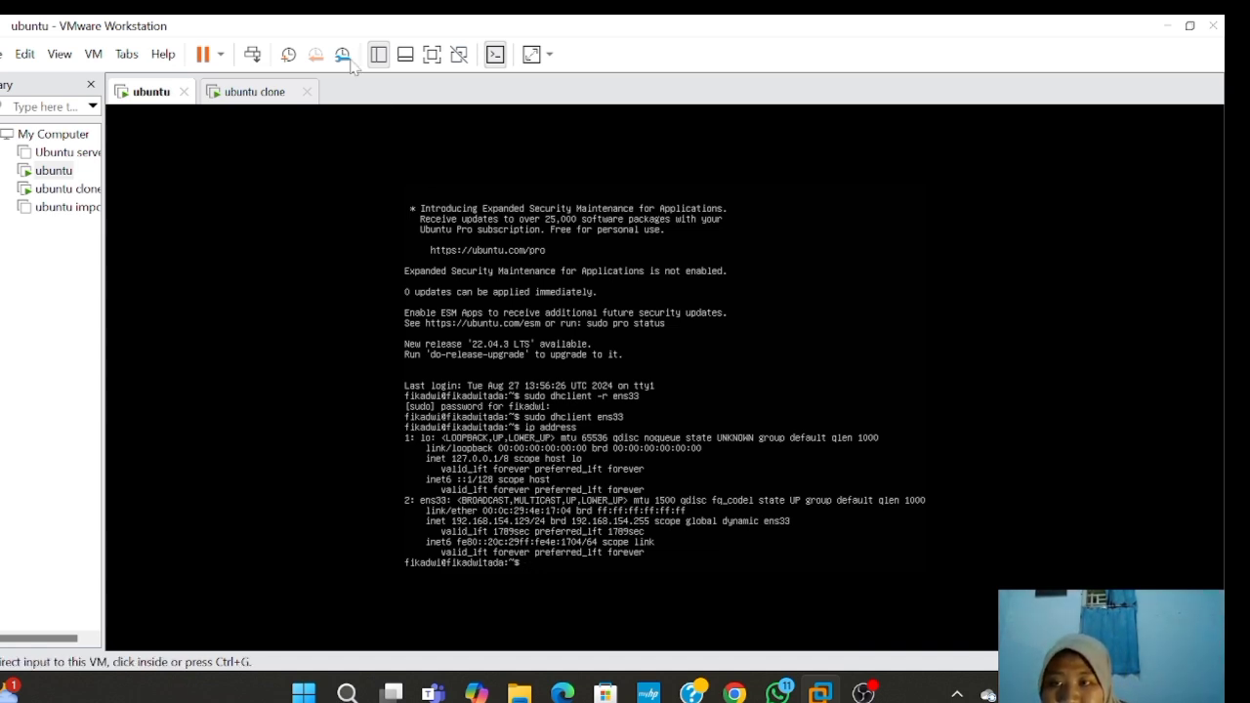
- On the ubuntu clone console, release then renew ens33's lease using sudo dhclient -r ens33 and sudo dhclient ens33
{"action": "left_click", "coordinate": [266, 94]}
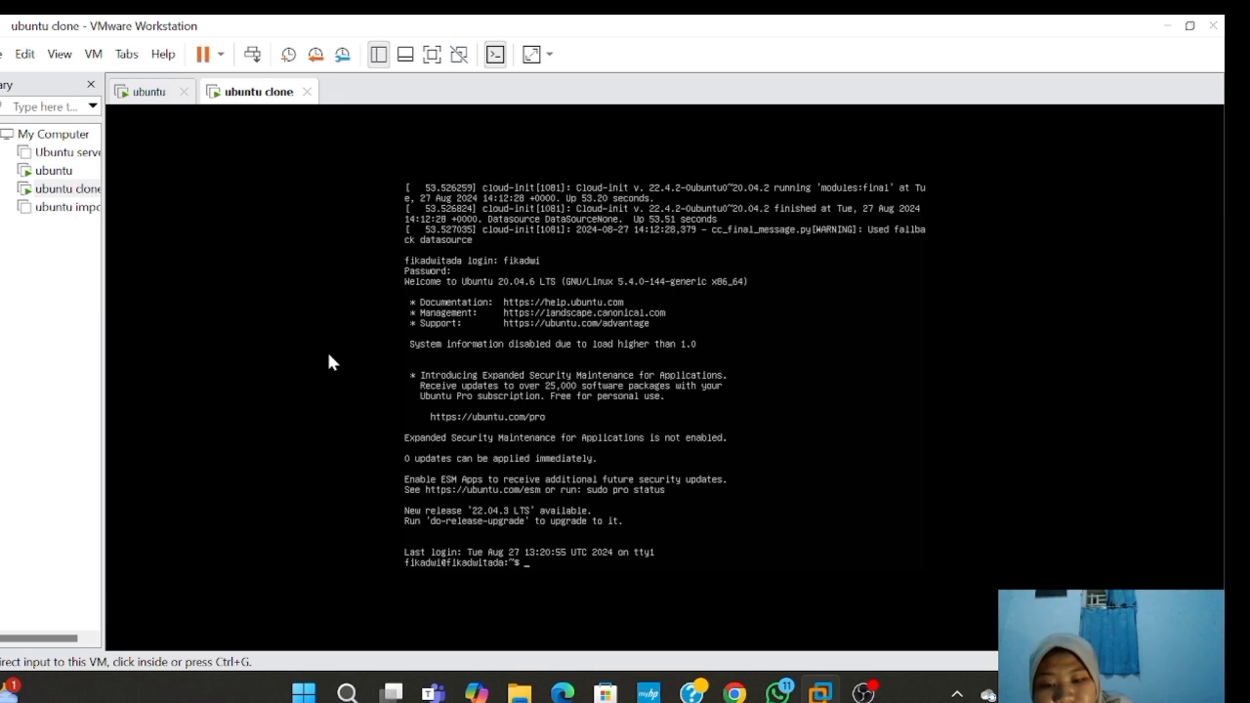
{"action": "left_click", "coordinate": [764, 413]}
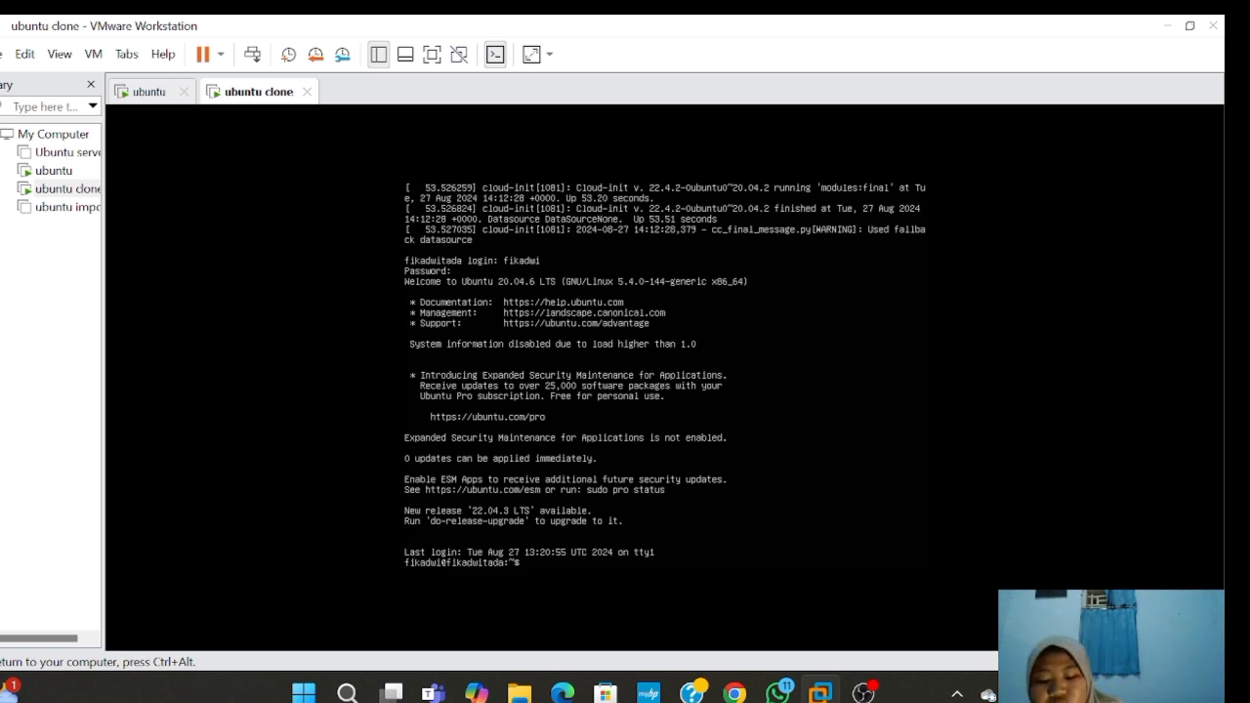
{"action": "type", "text": "sudo"}
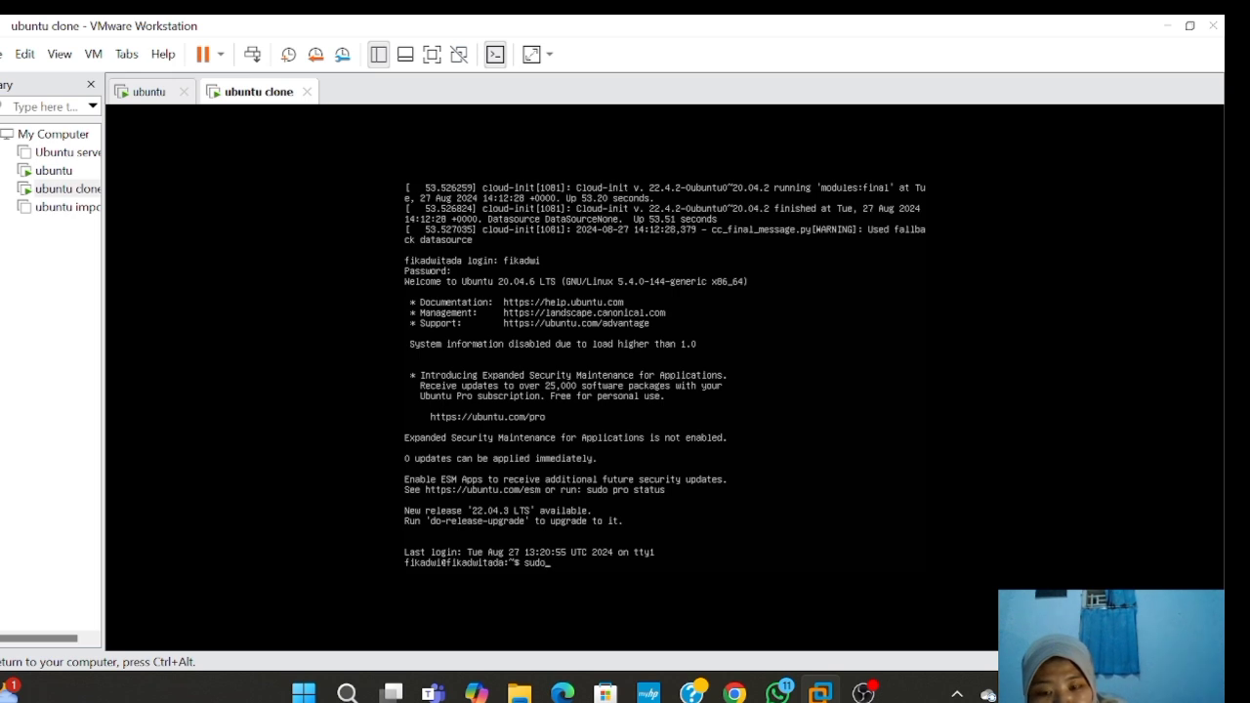
{"action": "type", "text": " dhc"}
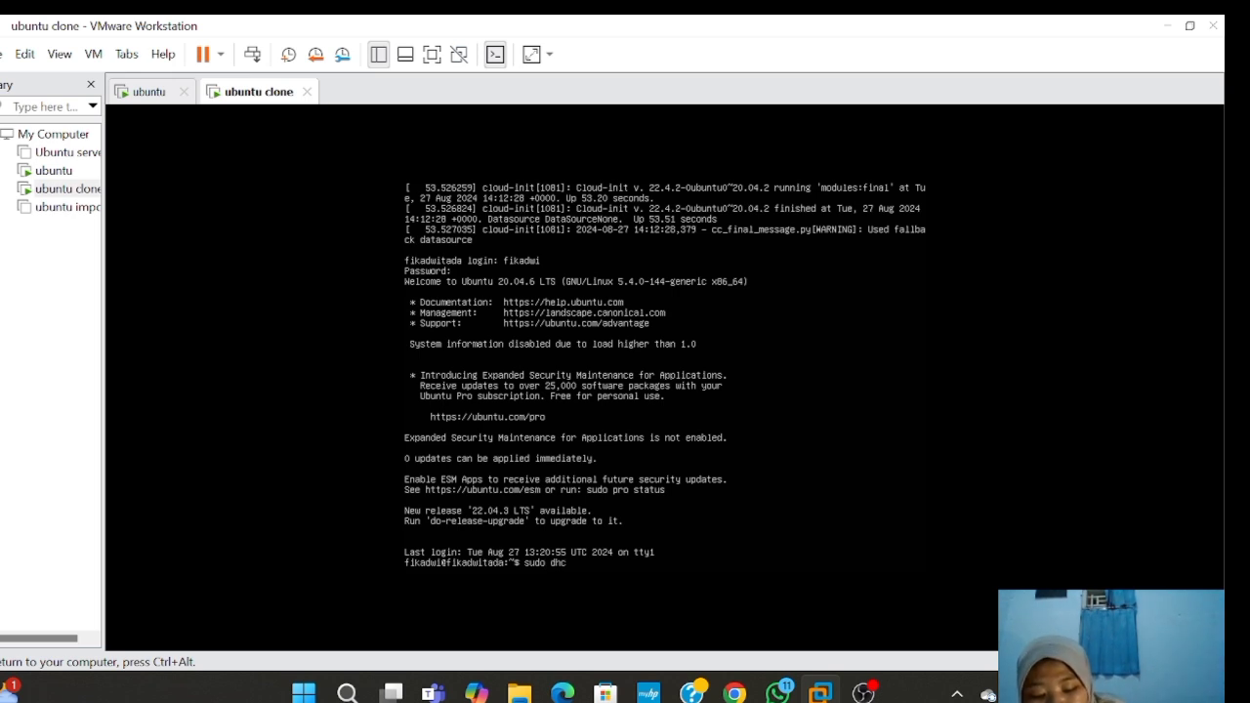
{"action": "type", "text": "lient"}
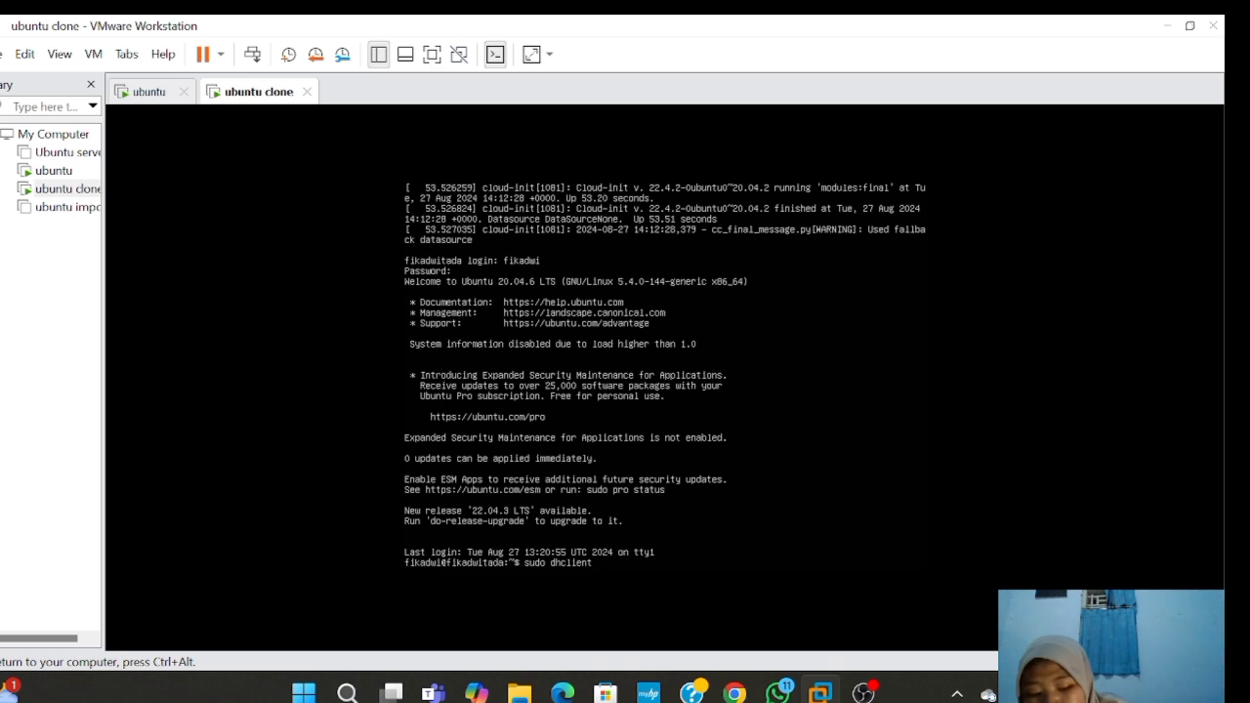
{"action": "type", "text": " -"}
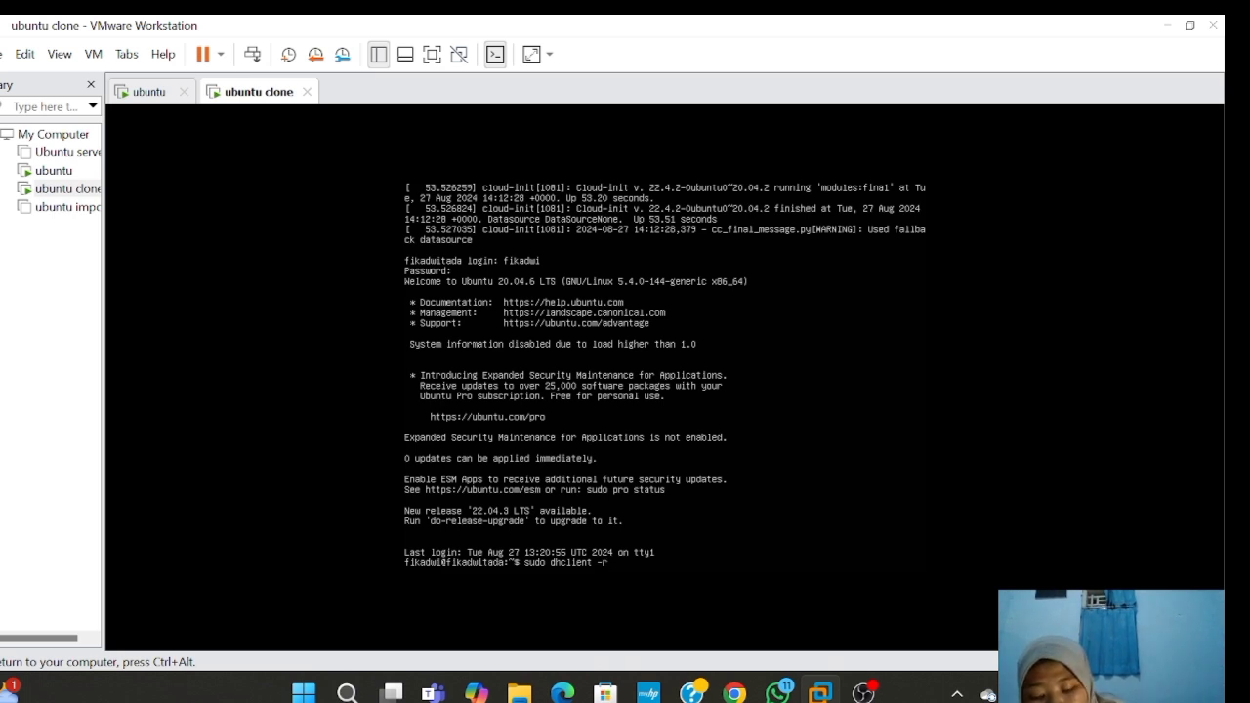
{"action": "type", "text": "r "}
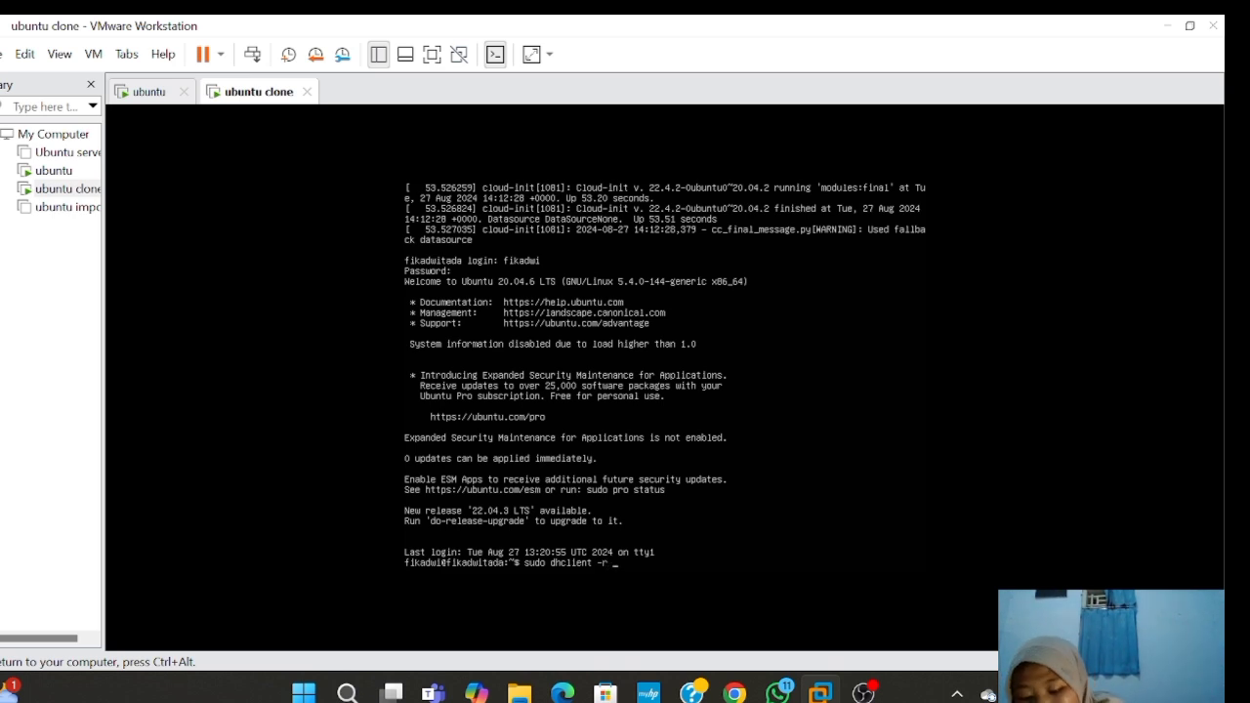
{"action": "type", "text": "ens"}
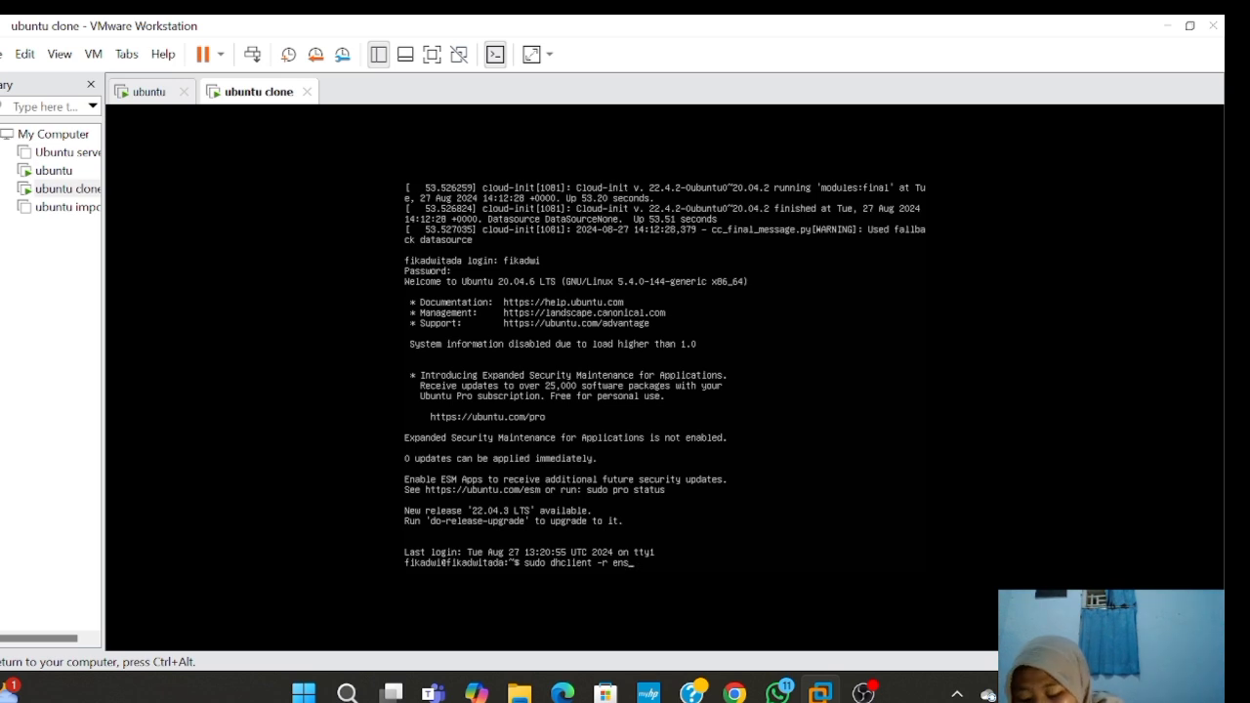
{"action": "type", "text": "3"}
{"action": "key", "text": "BackSpace"}
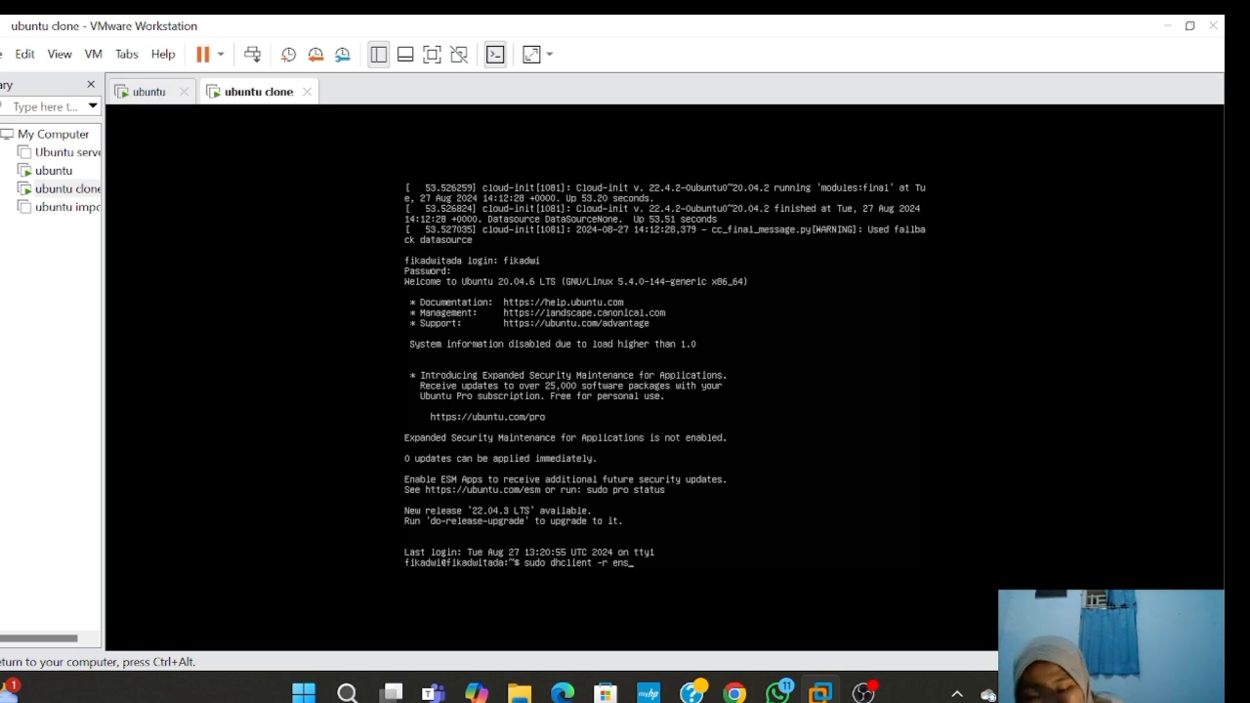
{"action": "type", "text": "33"}
{"action": "key", "text": "Return"}
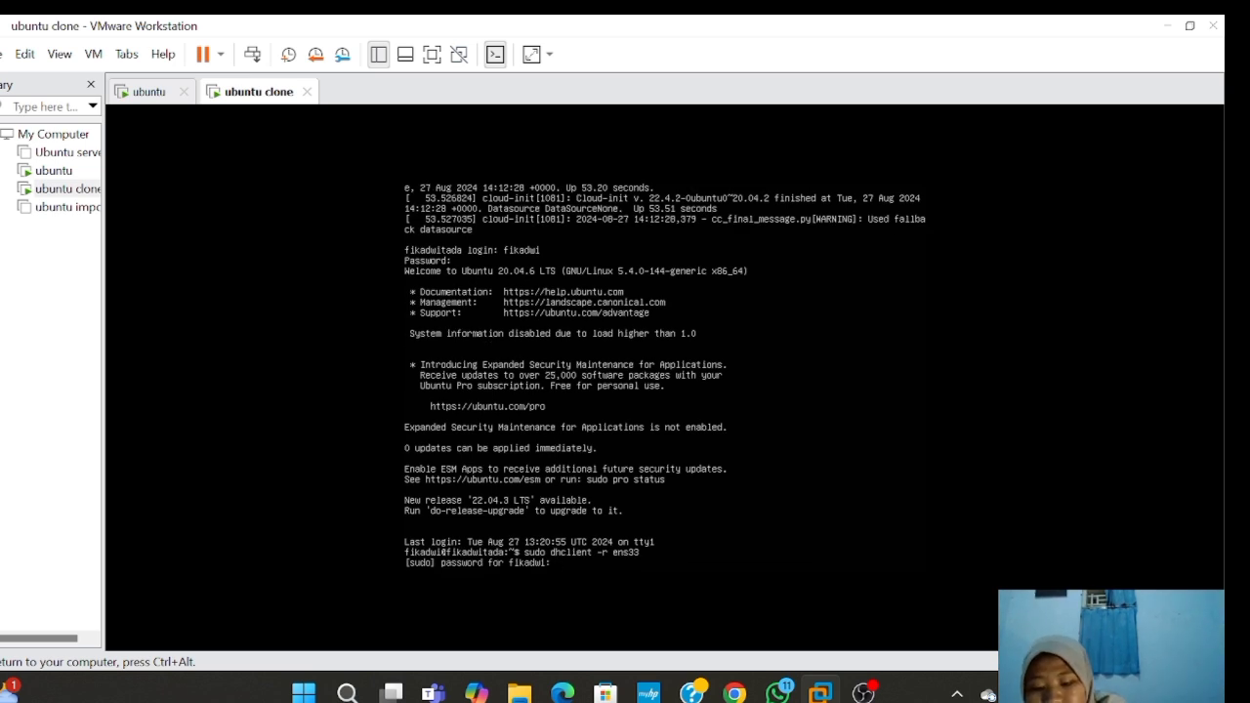
{"action": "key", "text": "Return"}
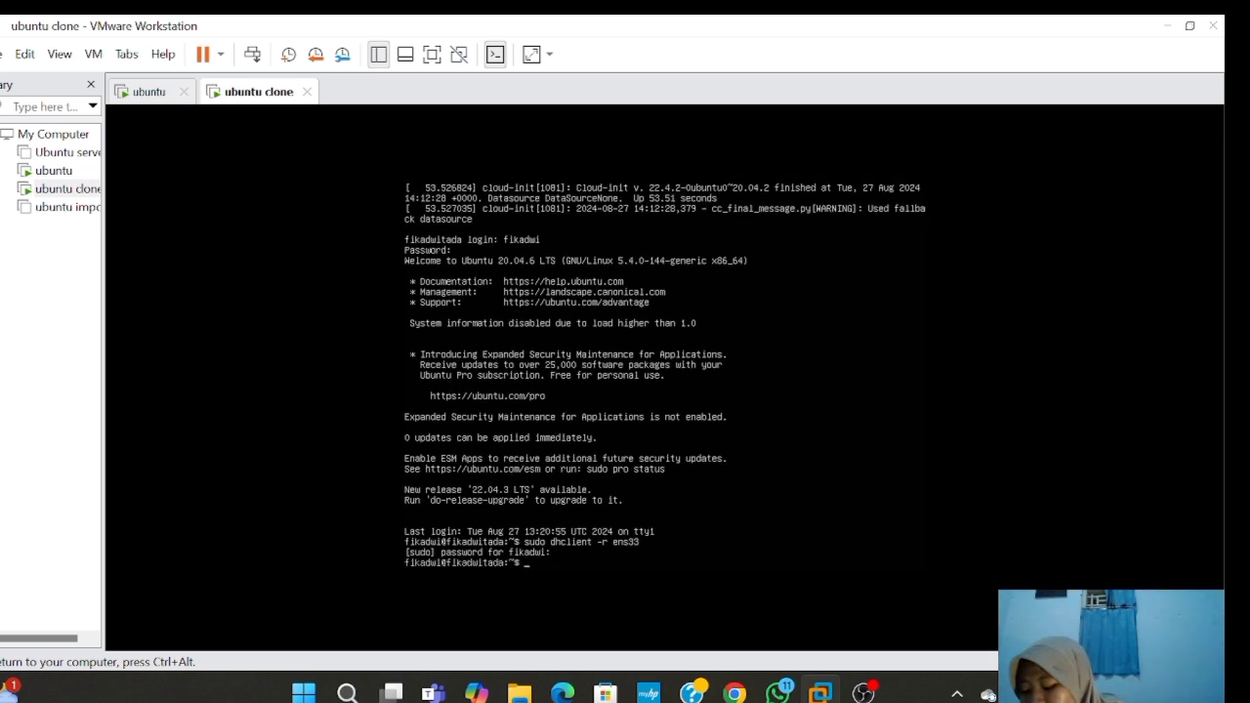
{"action": "type", "text": "su"}
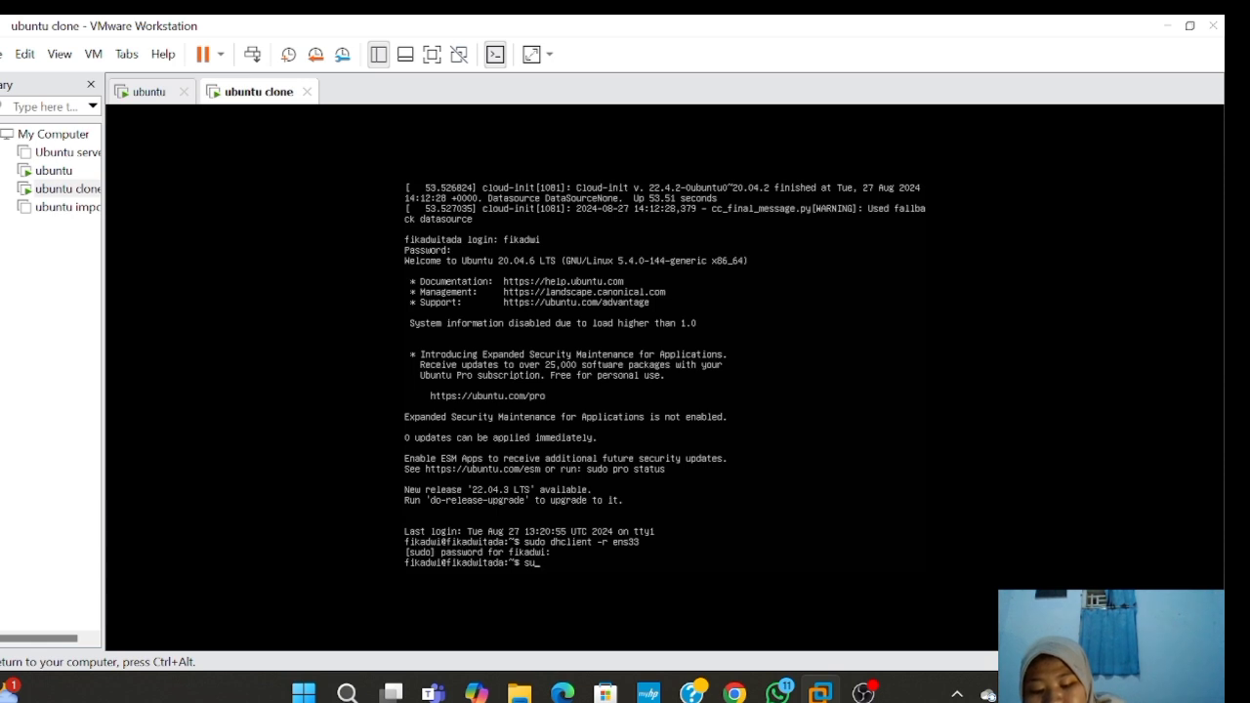
{"action": "type", "text": "do dhcli"}
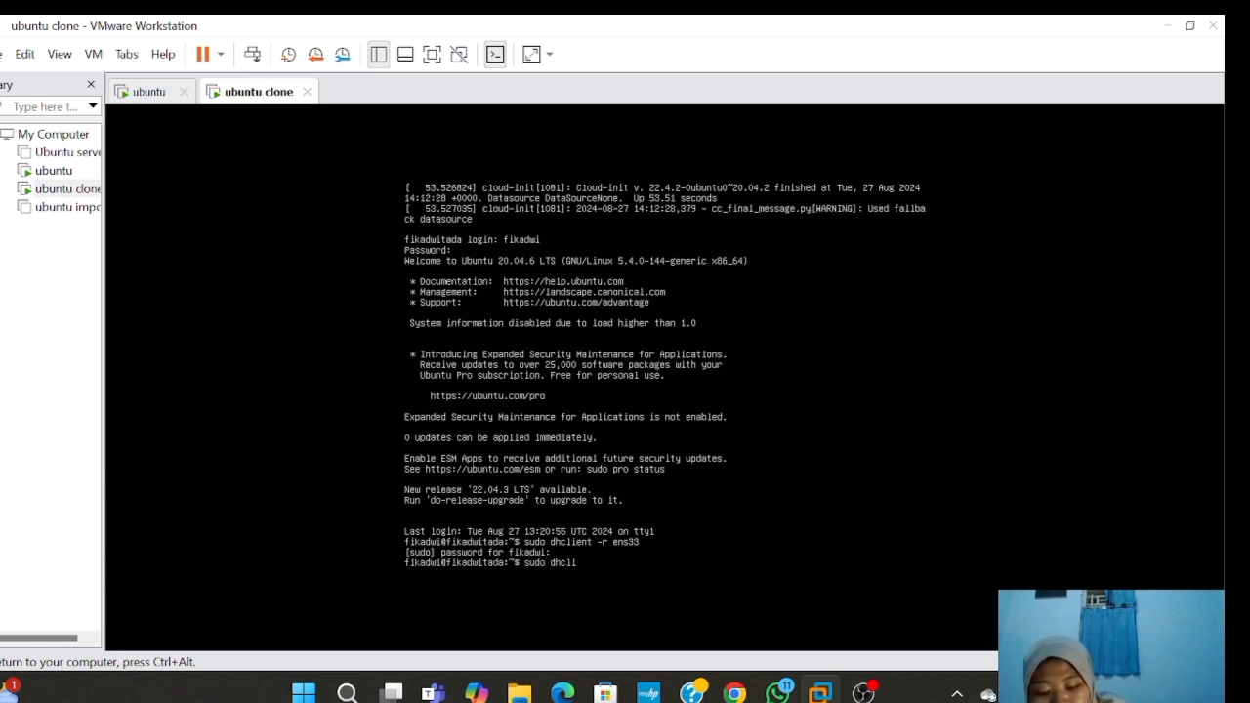
{"action": "type", "text": "ent"}
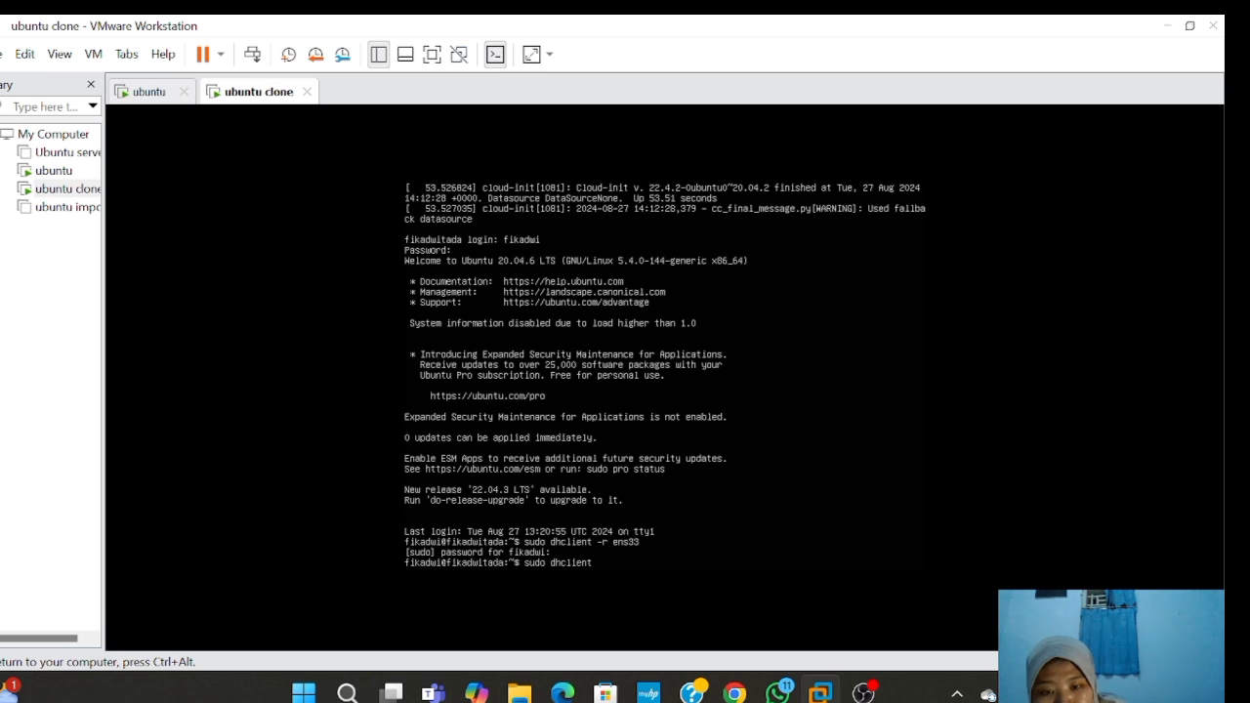
{"action": "type", "text": " ens33"}
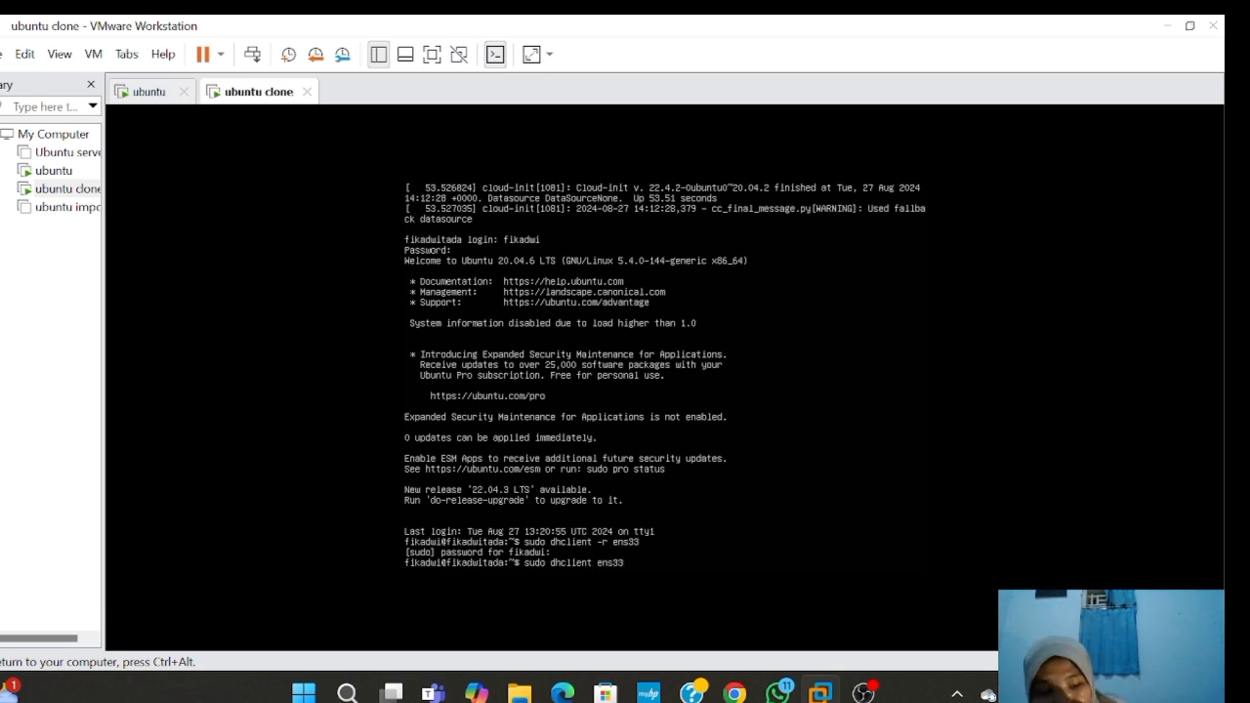
{"action": "key", "text": "Return"}
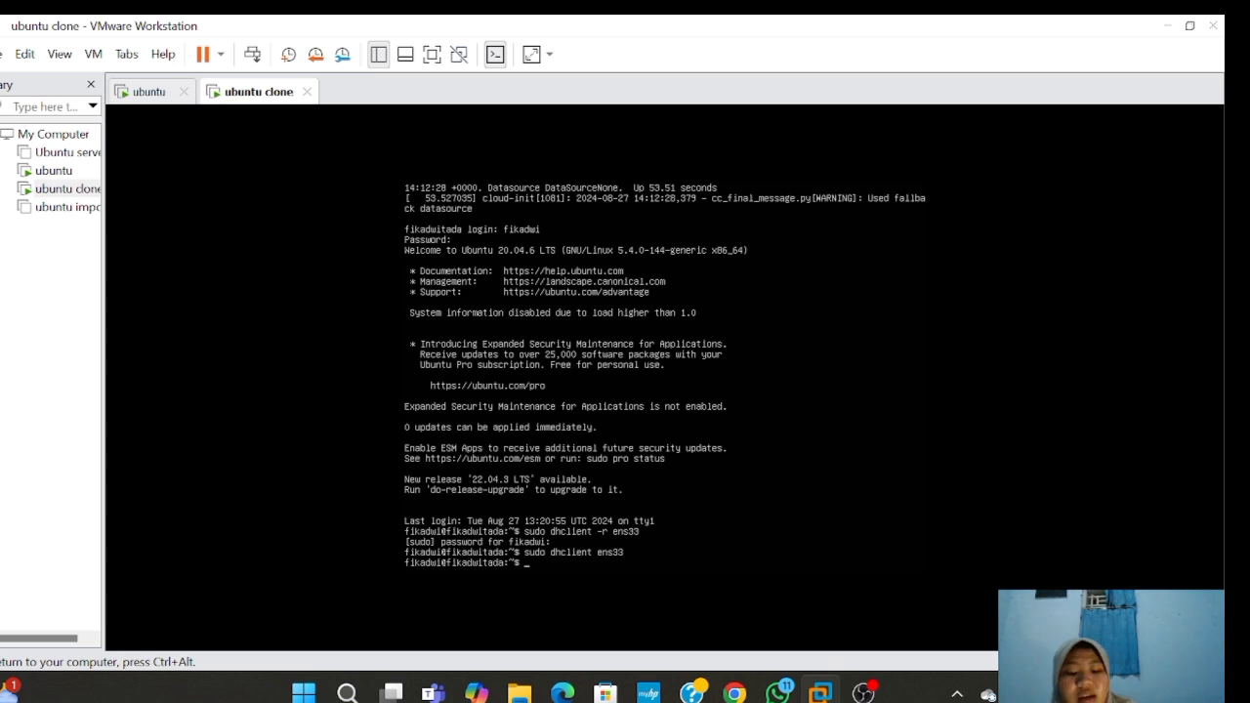
- Run ip address on the ubuntu clone, showing ens33 holding 192.168.154.130/24
{"action": "type", "text": "ip ad"}
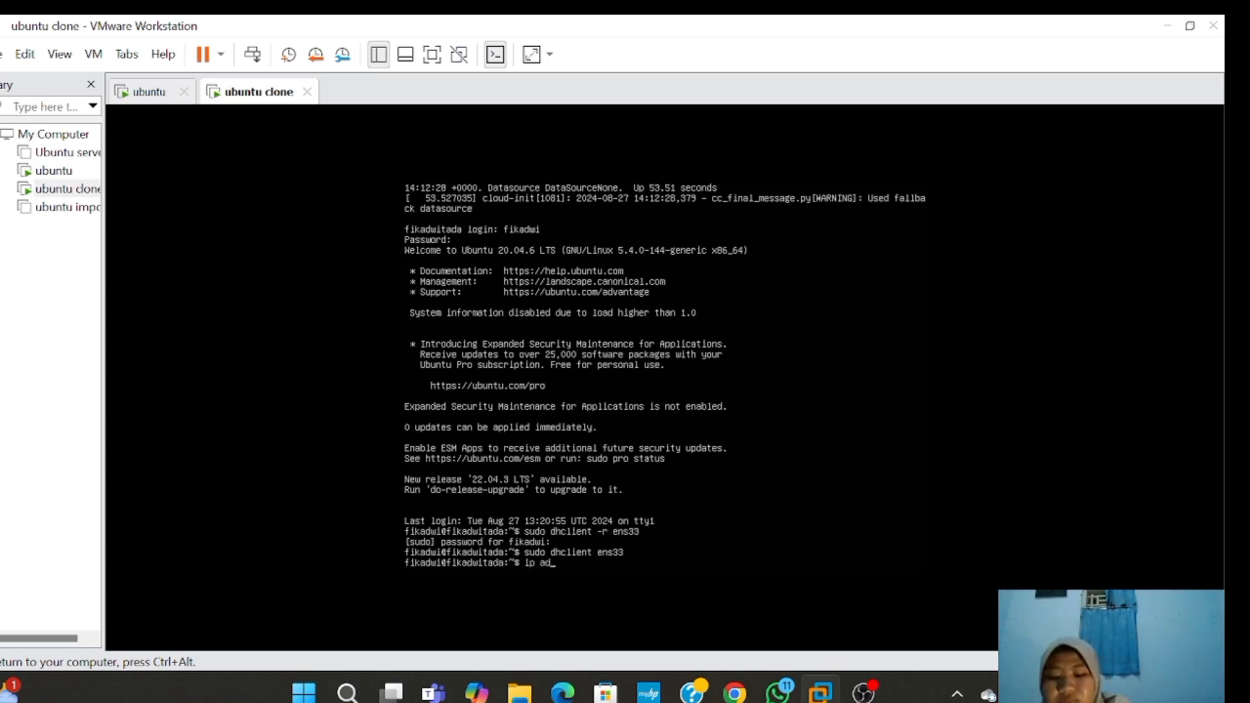
{"action": "type", "text": "dress"}
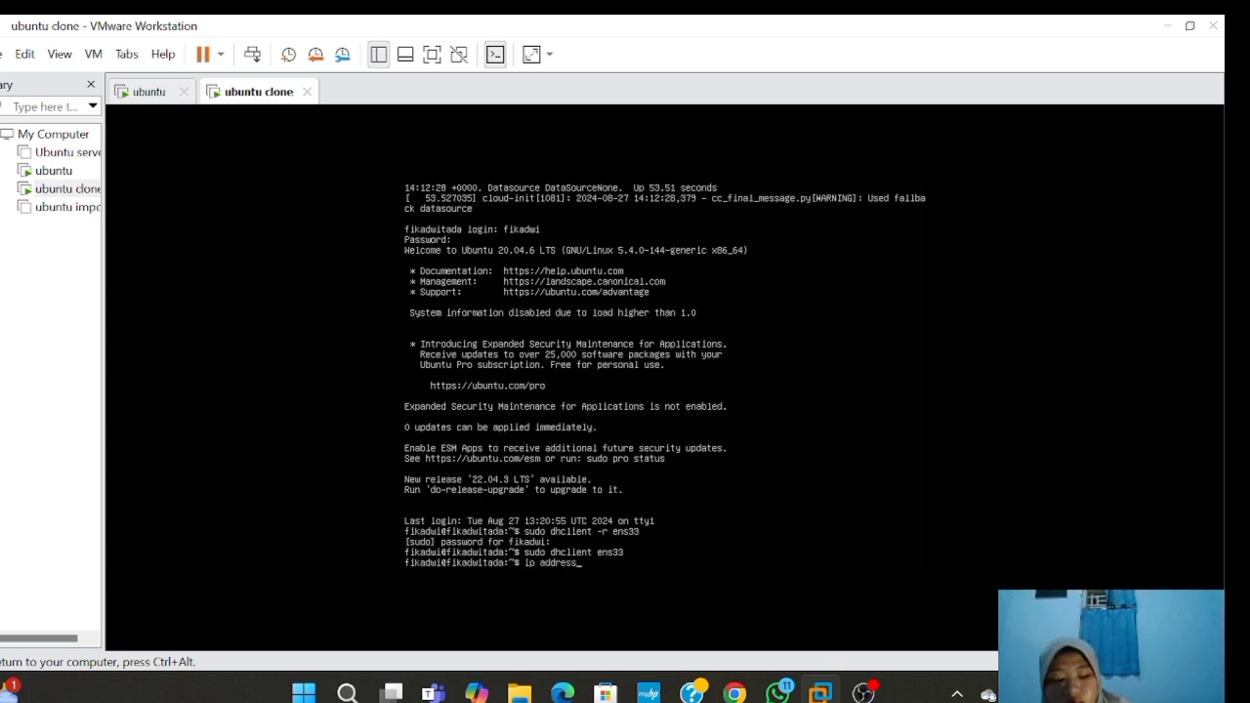
{"action": "key", "text": "Return"}
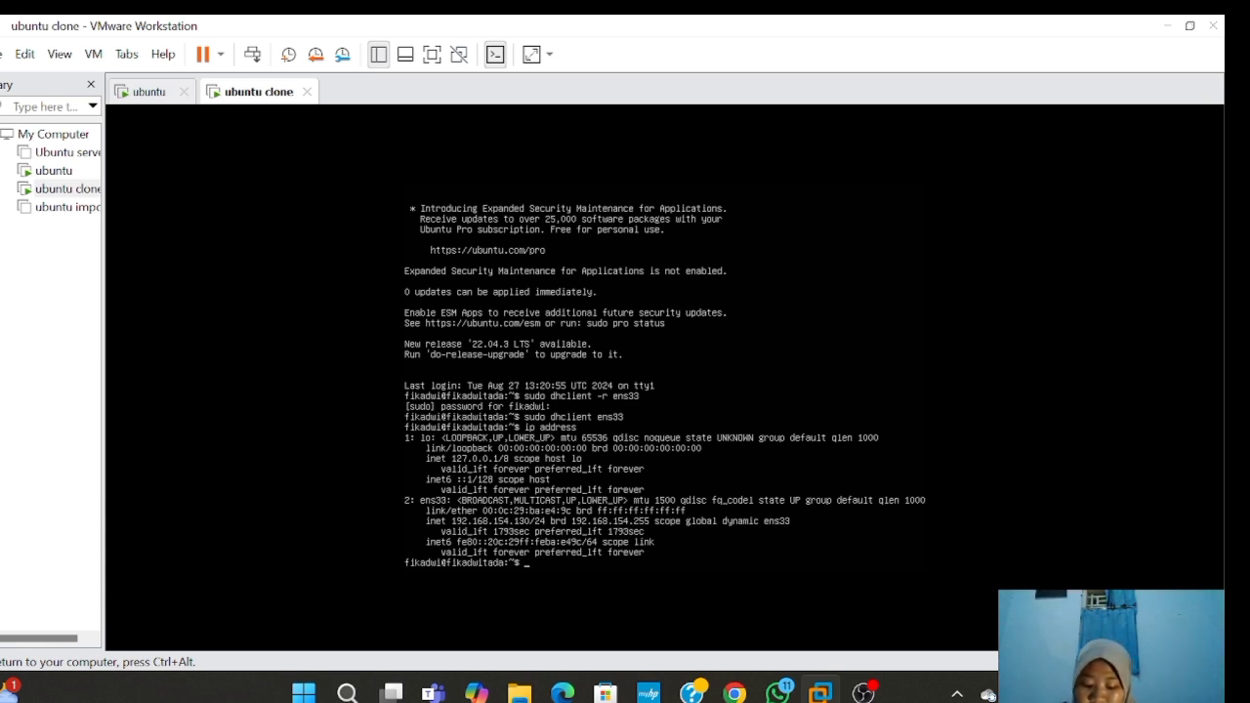
{"action": "type", "text": "pi"}
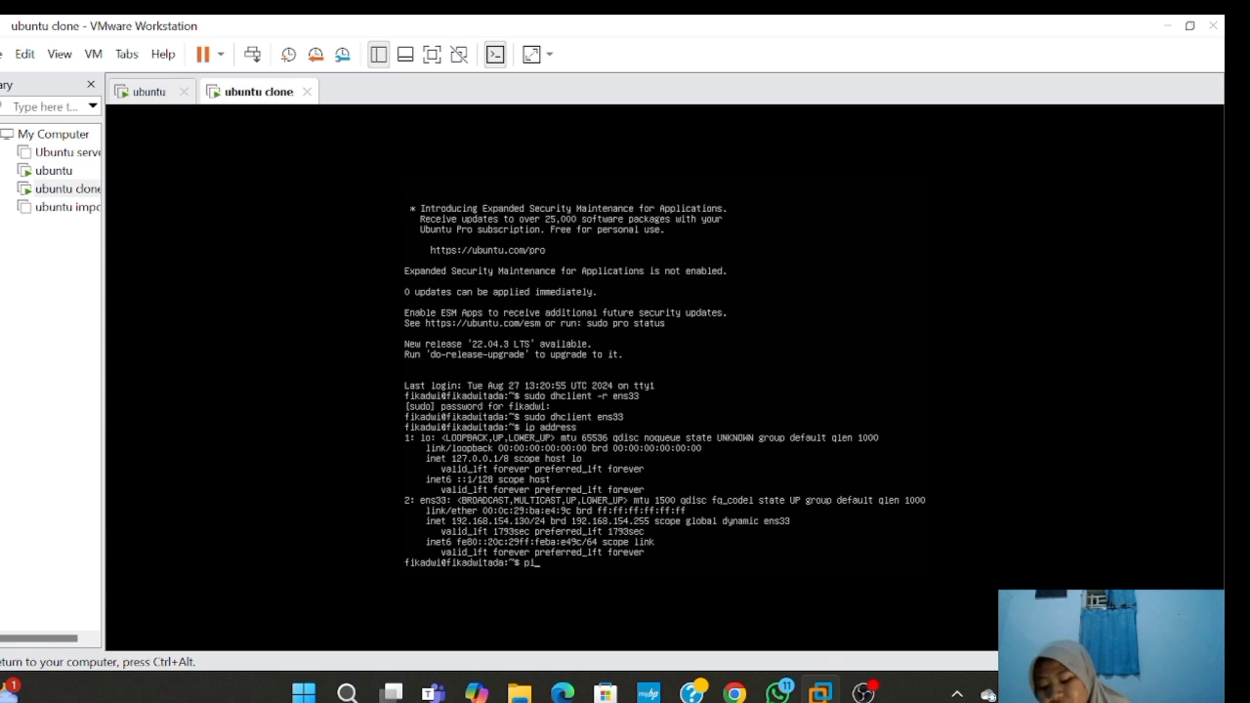
- Ping 192.168.154.129 from the ubuntu clone, stopping after 21 of 21 replies with 0% loss
{"action": "type", "text": "ng"}
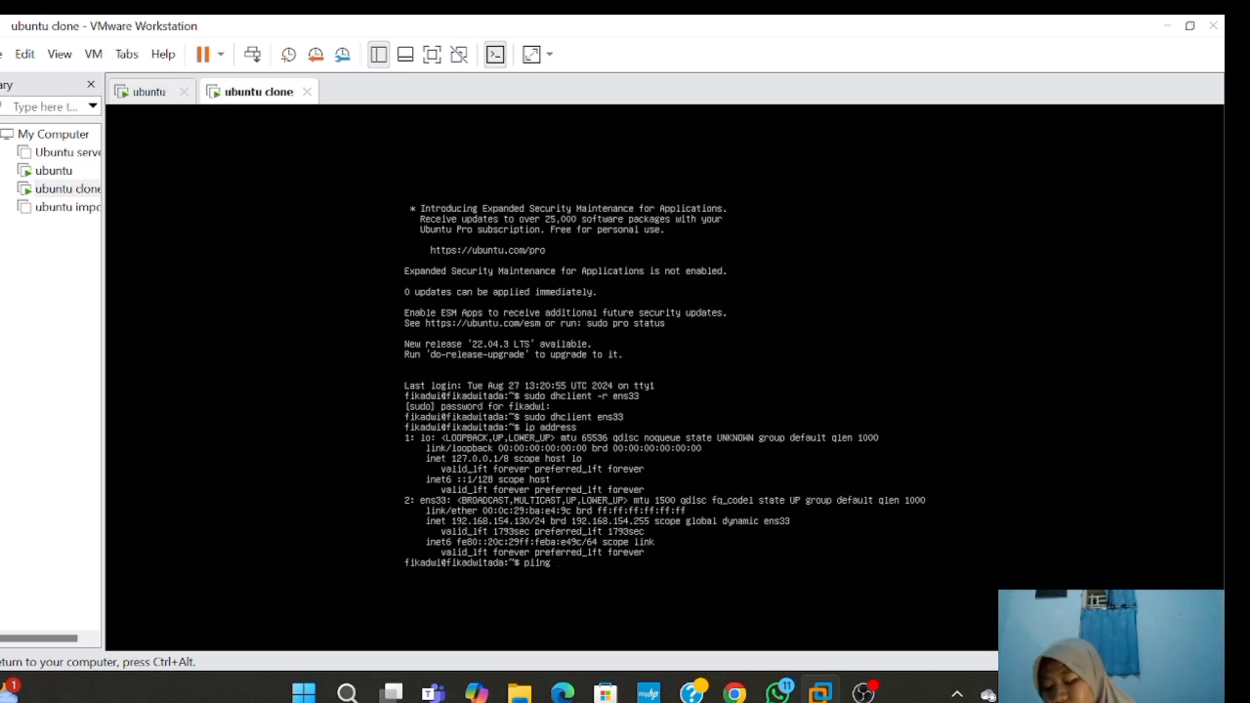
{"action": "type", "text": "192"}
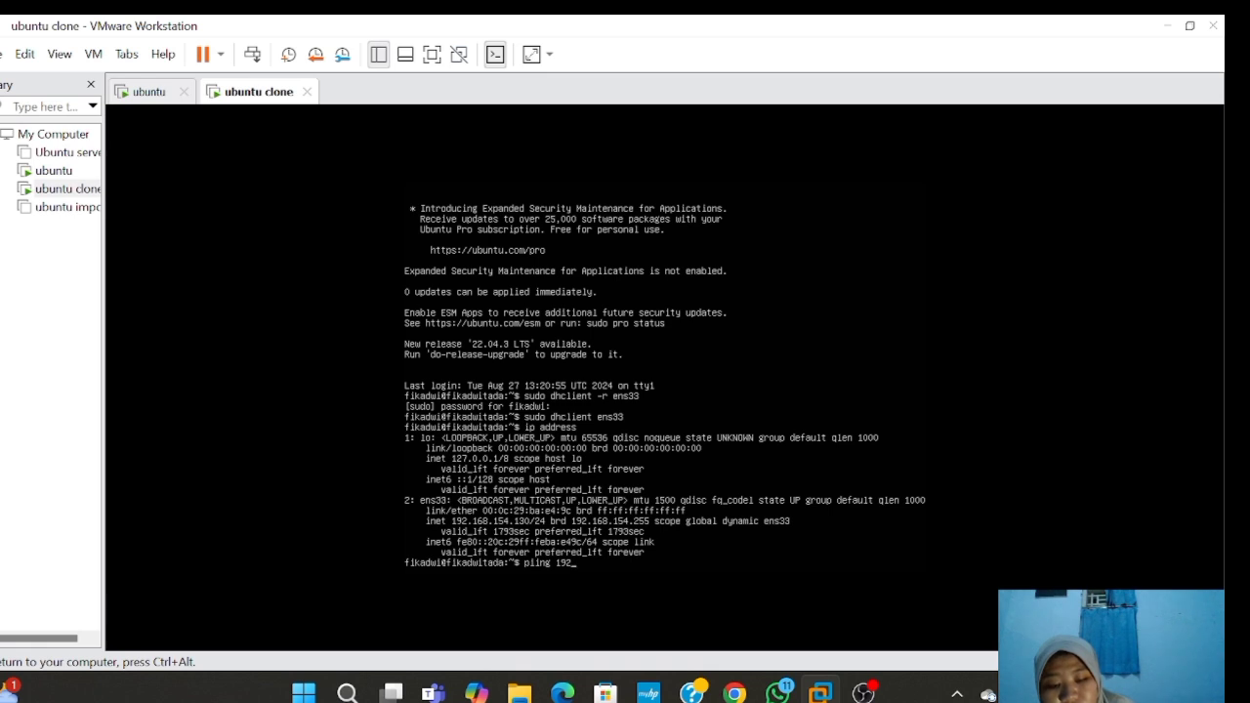
{"action": "type", "text": ".1"}
{"action": "type", "text": "6"}
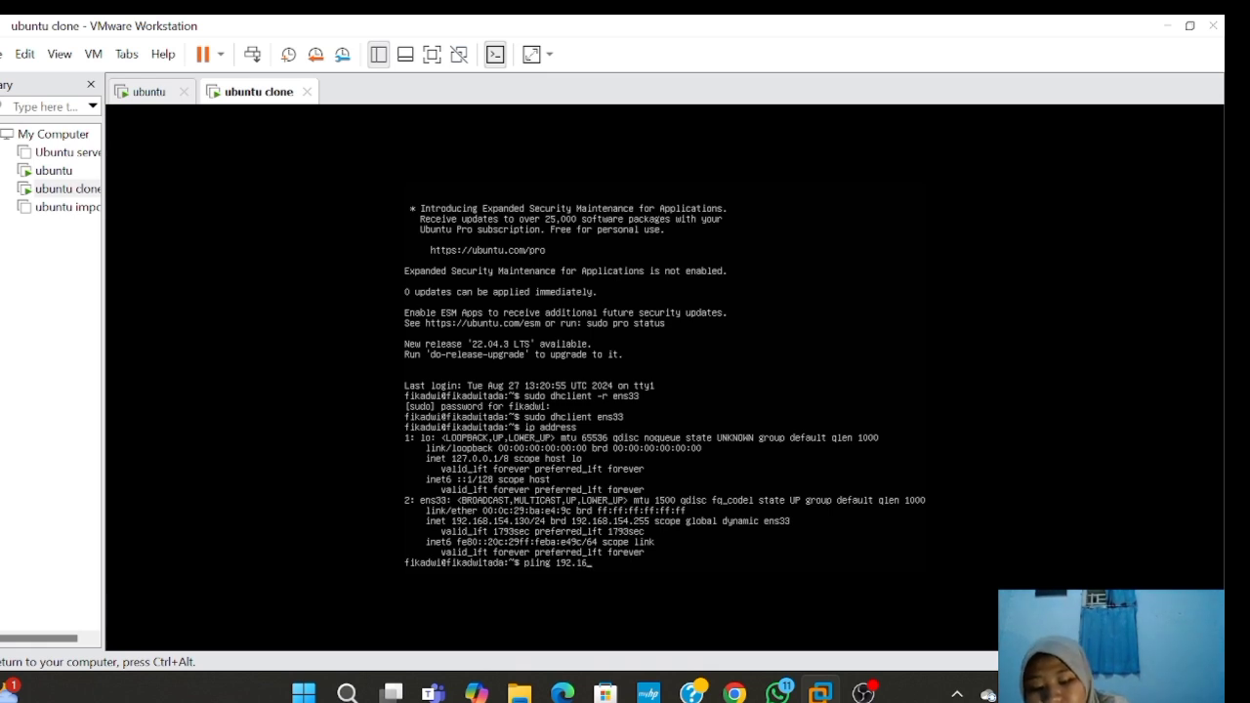
{"action": "type", "text": "8."}
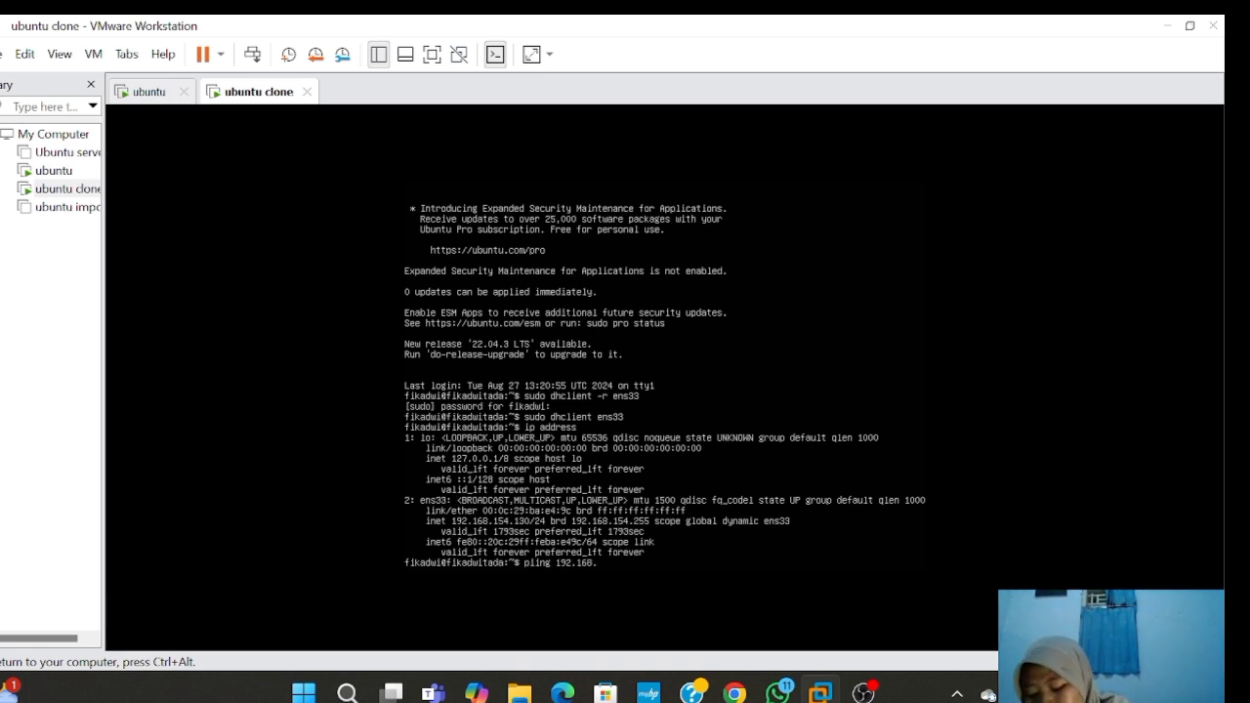
{"action": "type", "text": "154"}
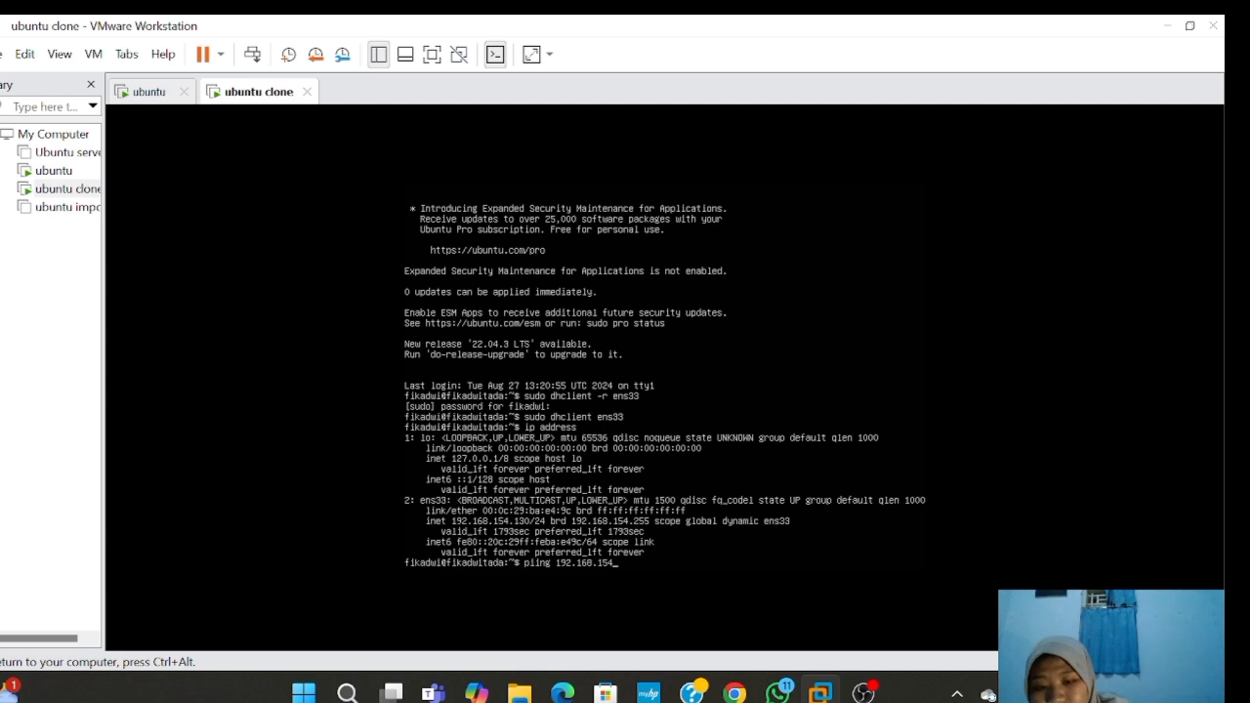
{"action": "type", "text": ".12"}
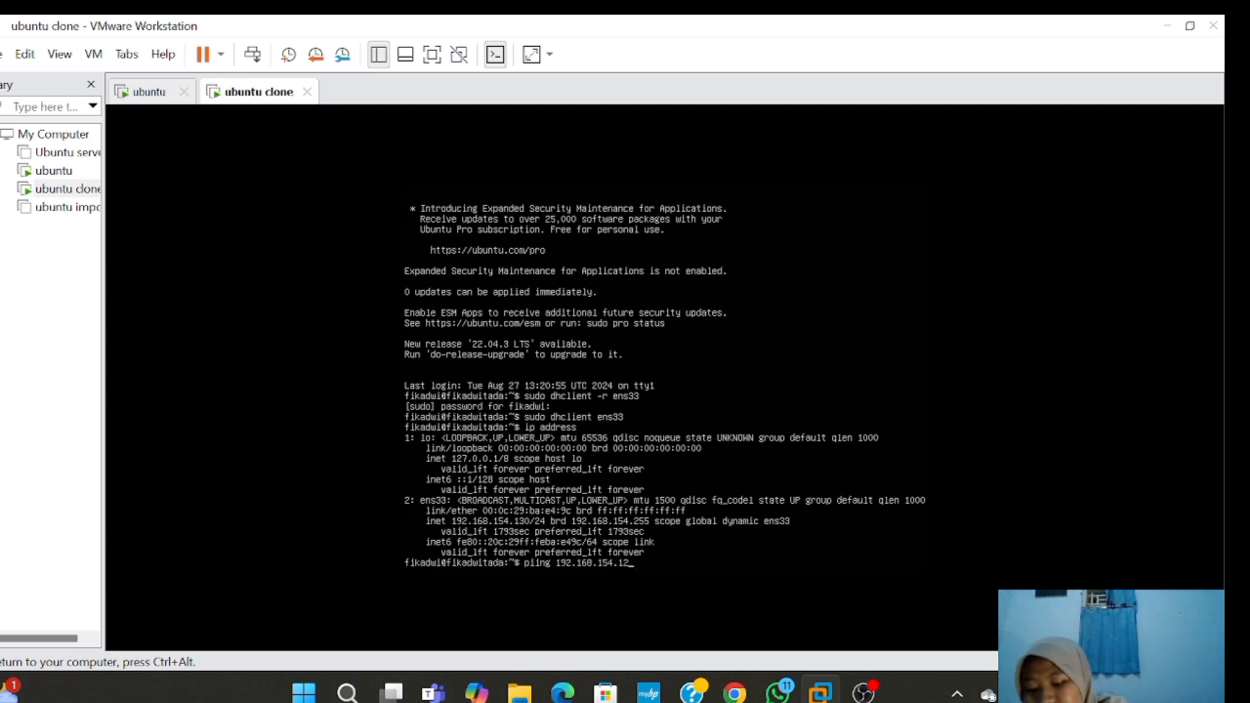
{"action": "type", "text": "9"}
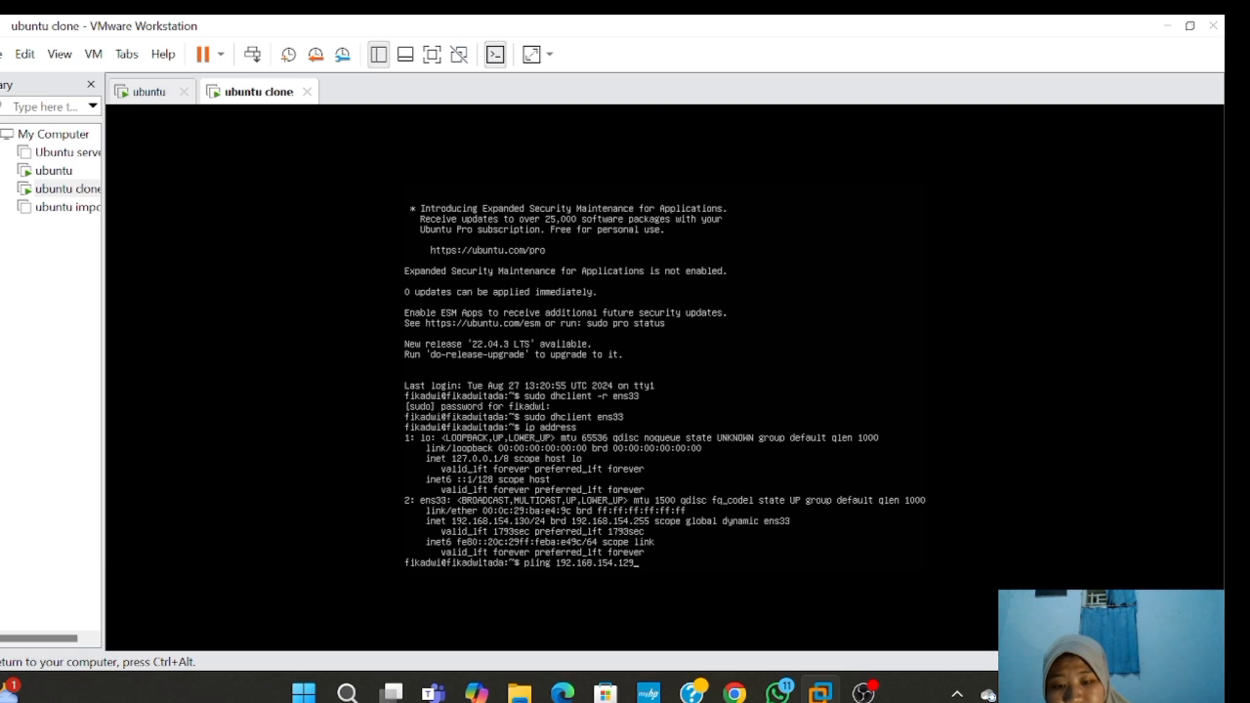
{"action": "key", "text": "Return"}
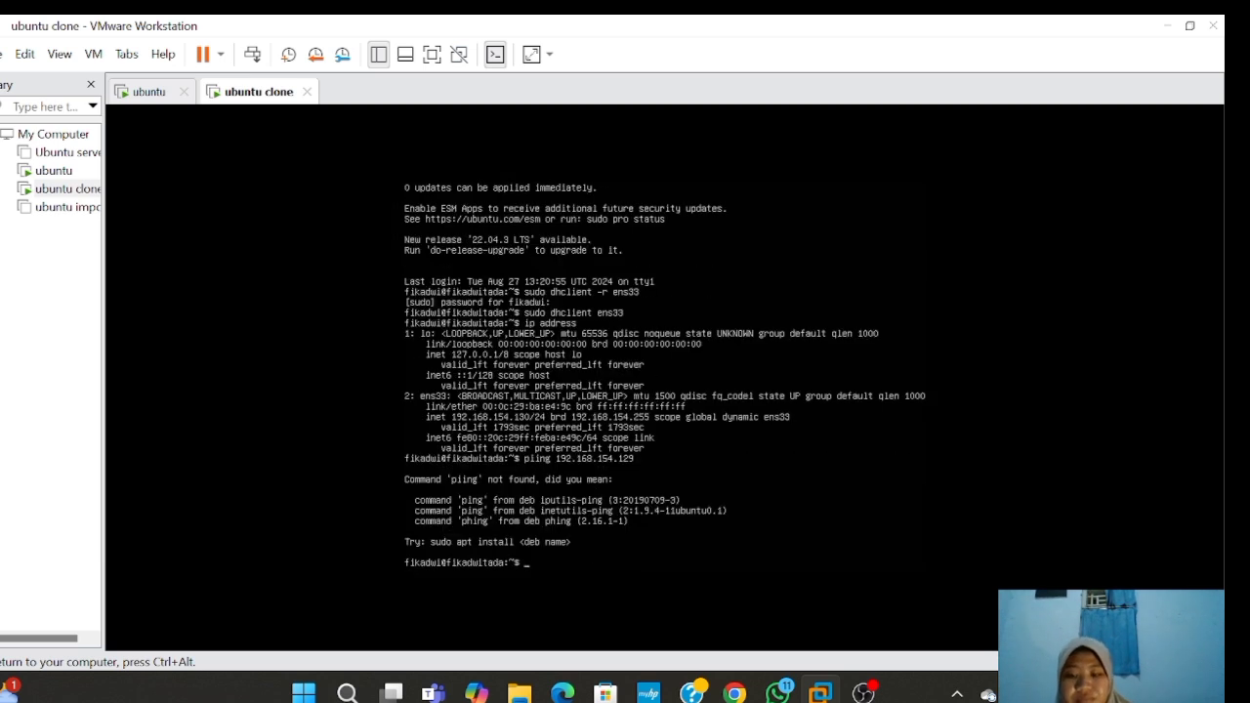
{"action": "type", "text": "ping 192.168.154.129"}
{"action": "key", "text": "Return"}
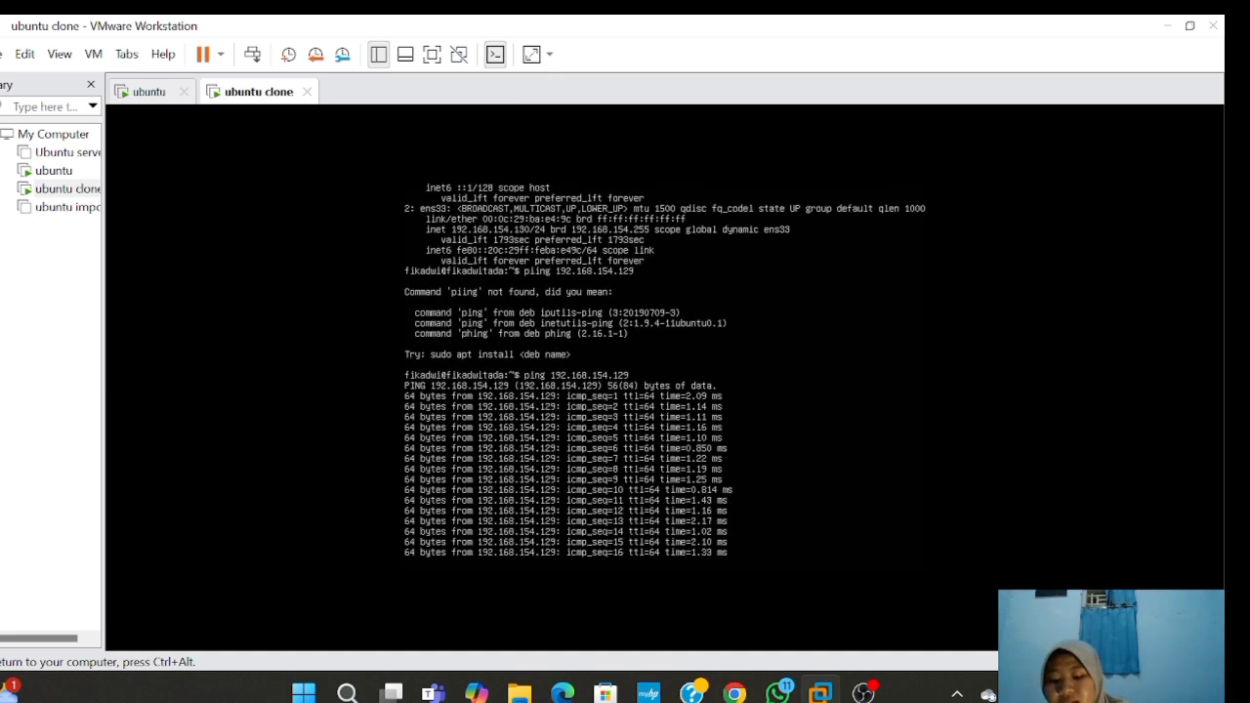
{"action": "type", "text": "c"}
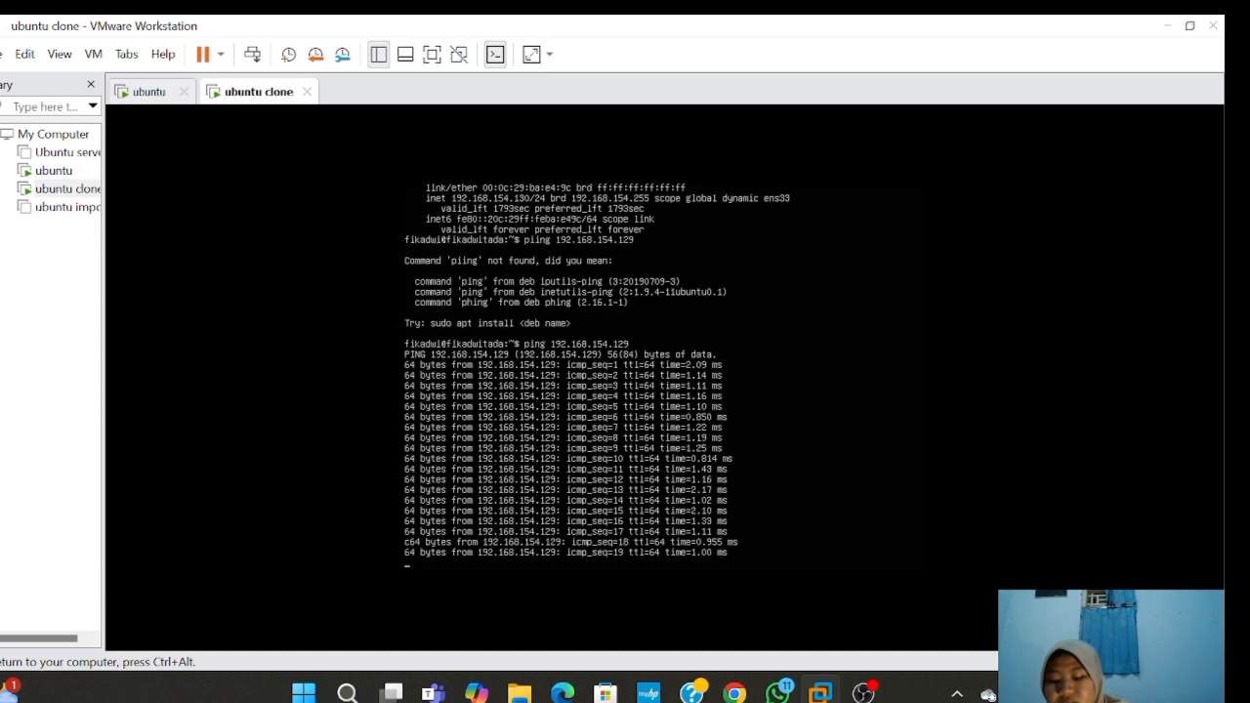
{"action": "key", "text": "ctrl+c"}
{"action": "key", "text": "ctrl+c"}
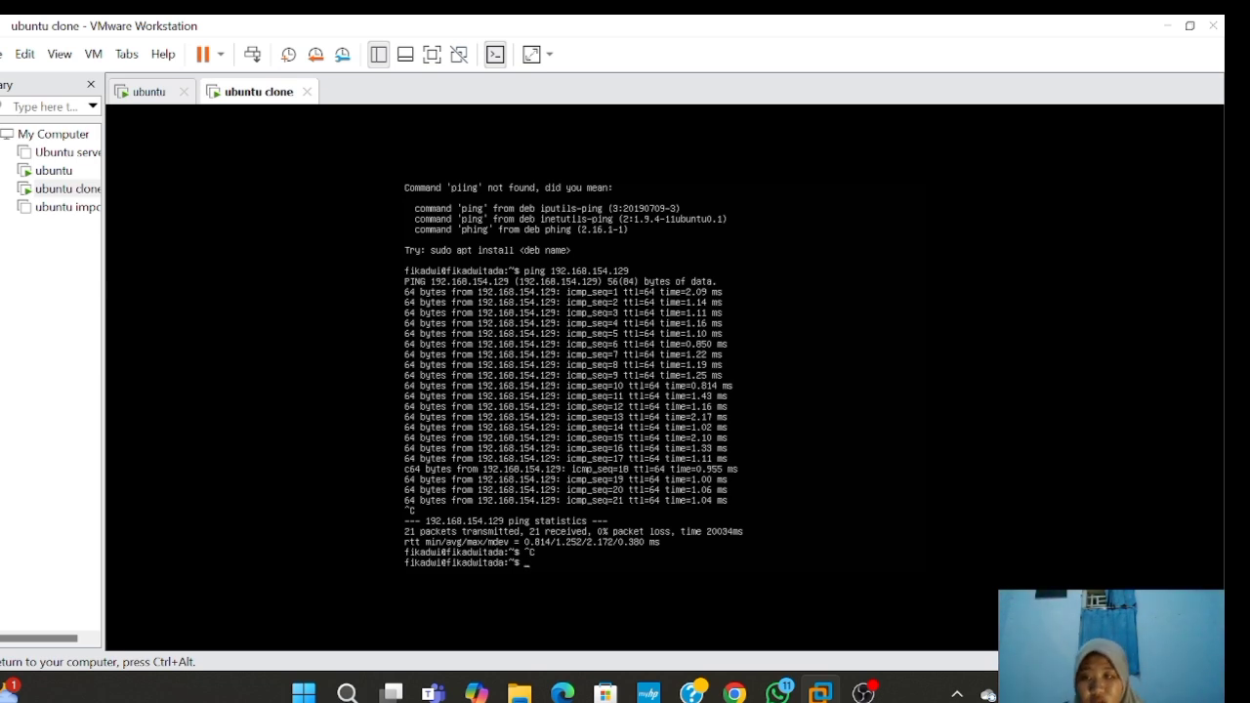
{"action": "key", "text": "ctrl+alt"}
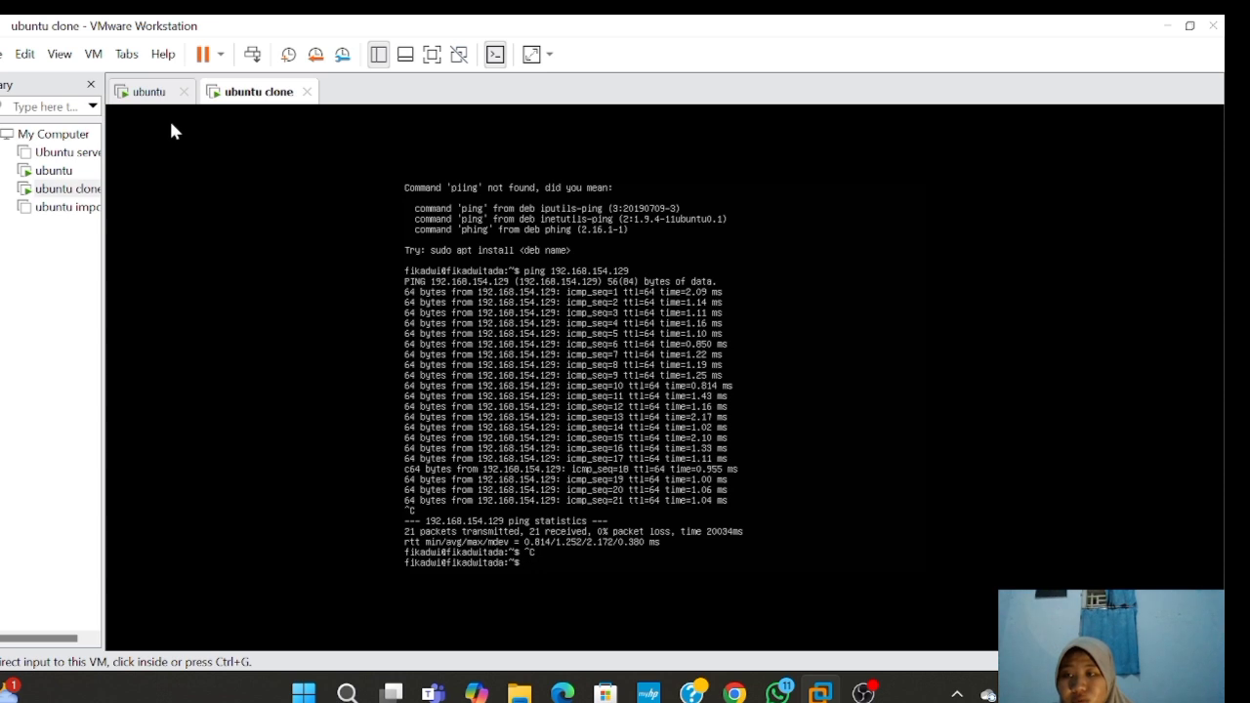
- From the ubuntu VM, ping 192.168.154.130 and stop it after 34 of 34 replies
{"action": "left_click", "coordinate": [156, 93]}
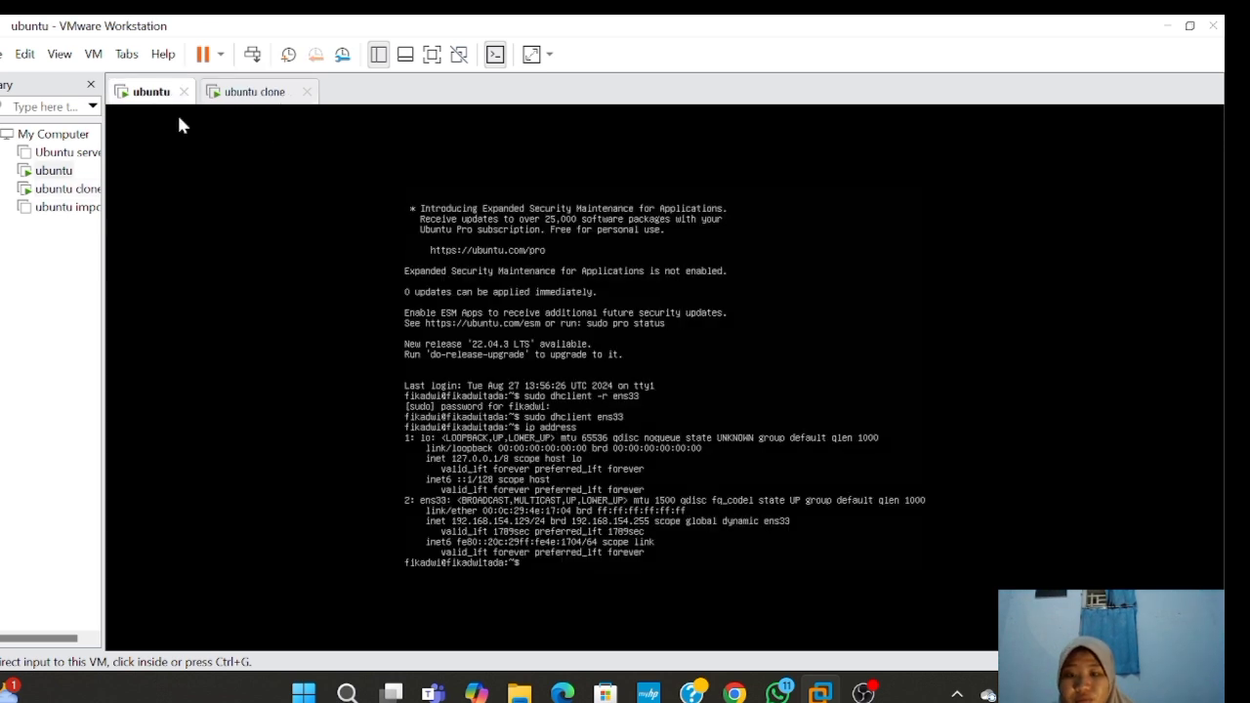
{"action": "left_click", "coordinate": [711, 392]}
{"action": "type", "text": "p"}
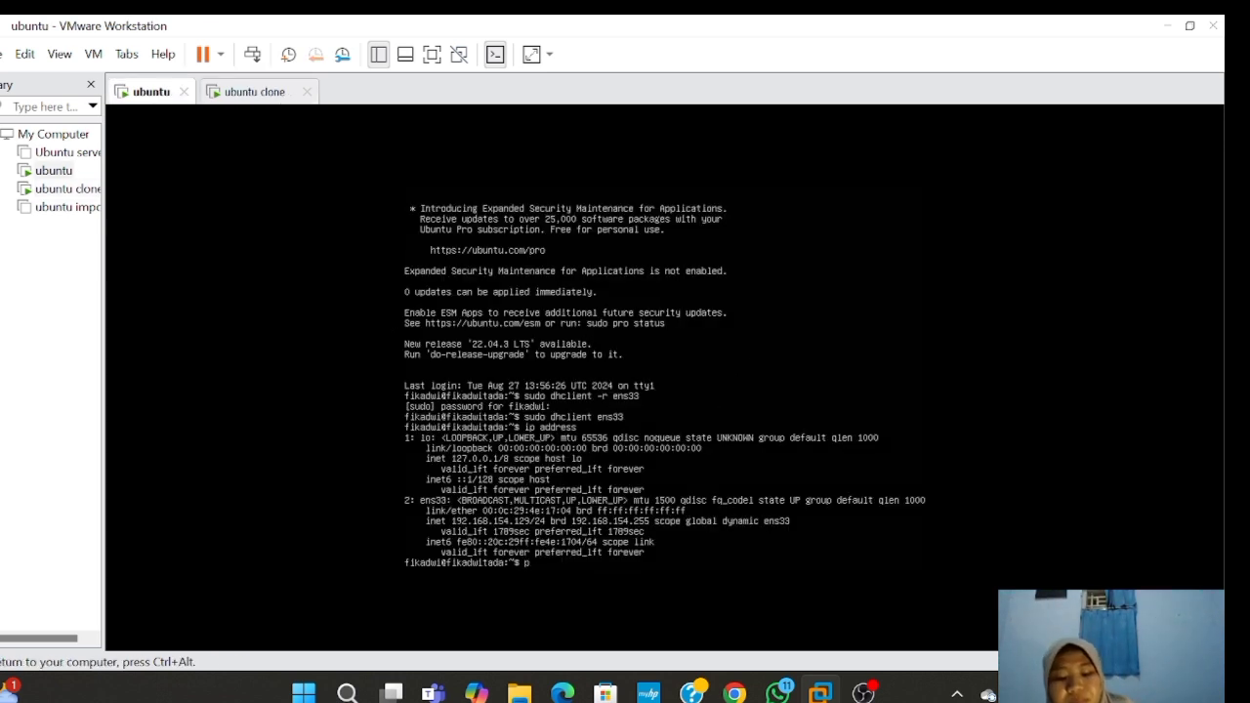
{"action": "type", "text": "ing"}
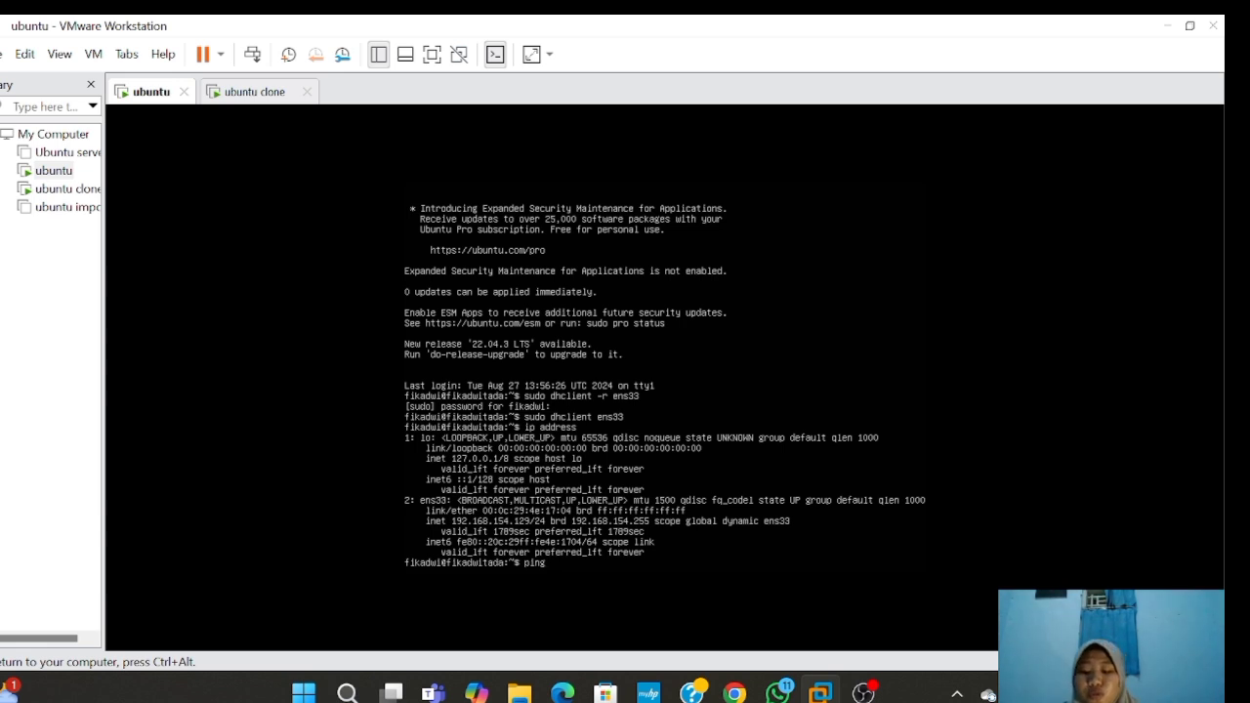
{"action": "type", "text": " 1"}
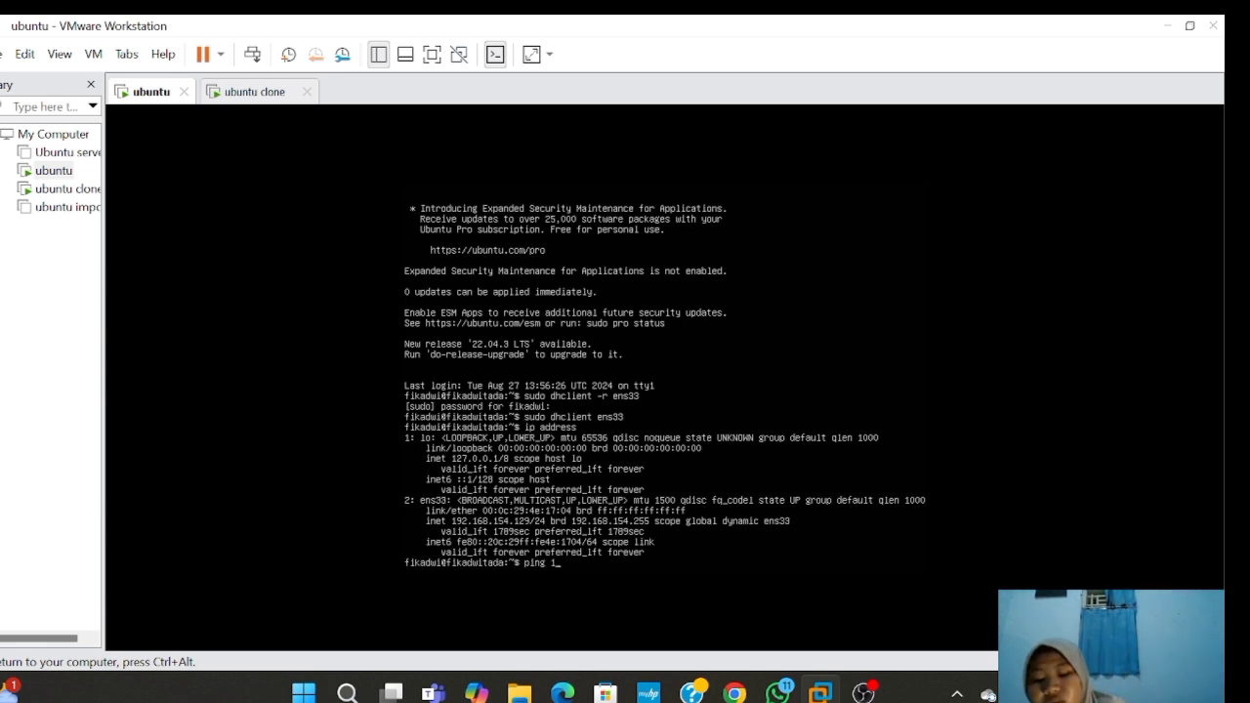
{"action": "type", "text": "92"}
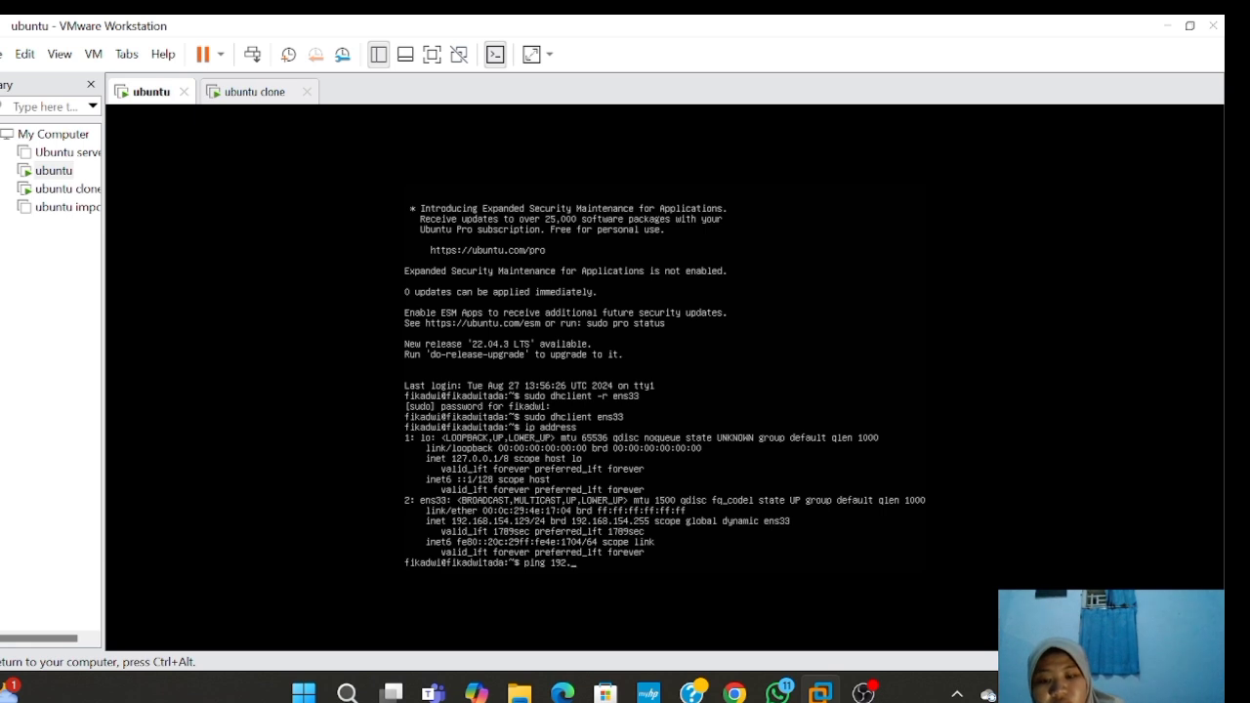
{"action": "type", "text": ".168"}
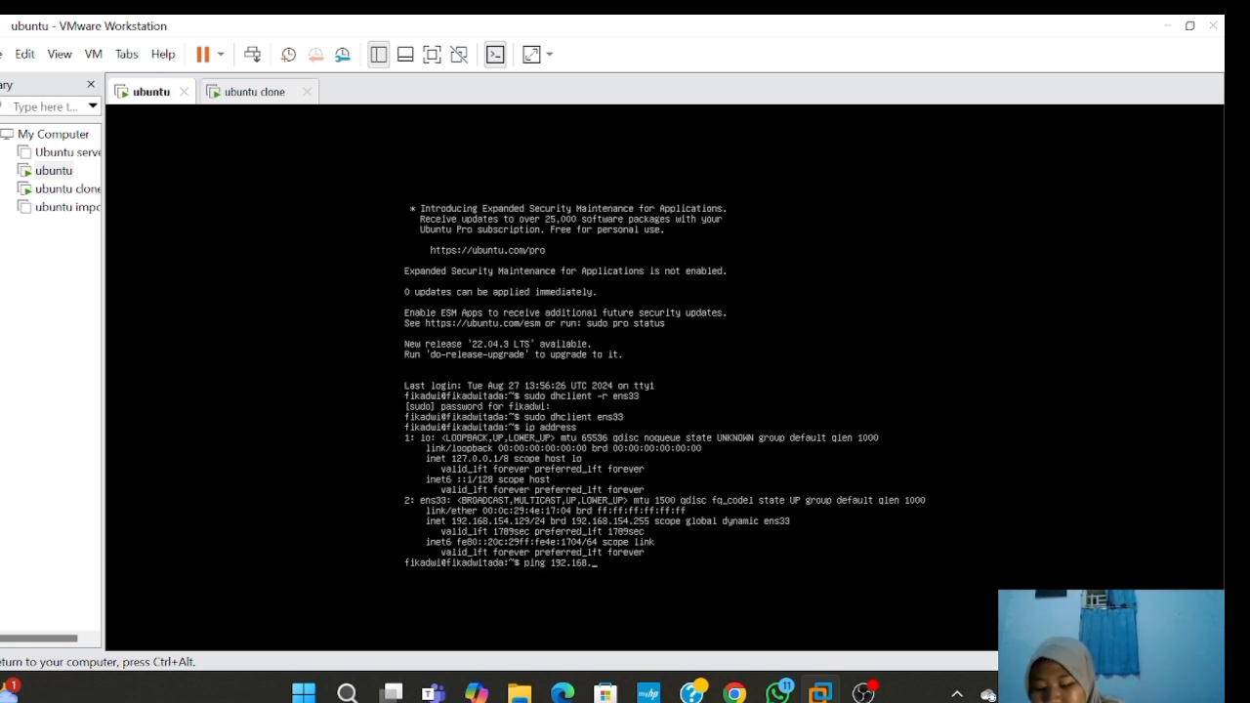
{"action": "type", "text": ".154."}
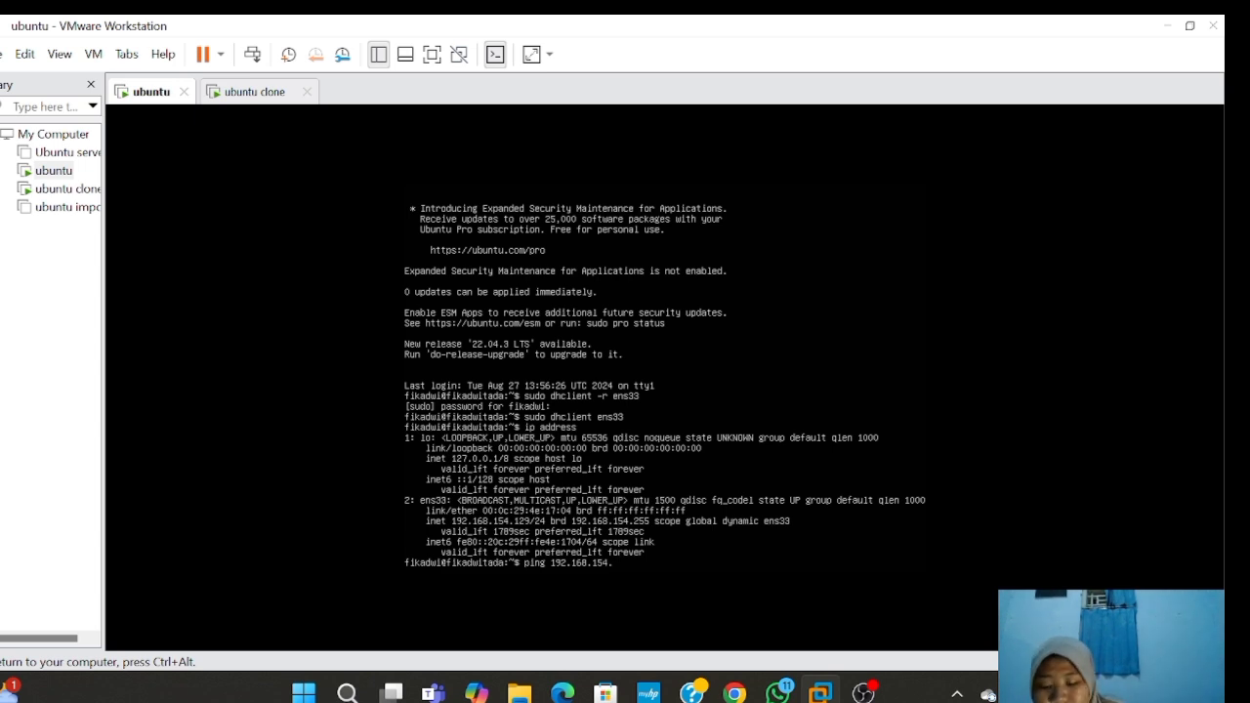
{"action": "type", "text": "13"}
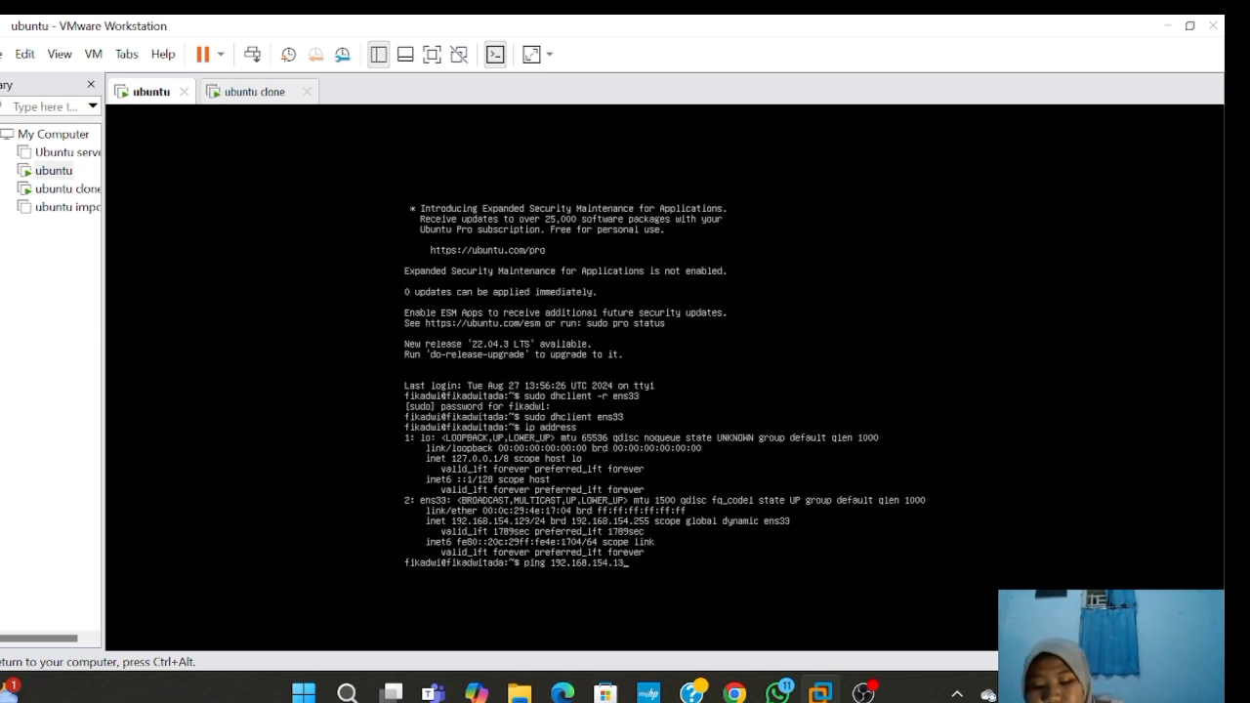
{"action": "type", "text": "0"}
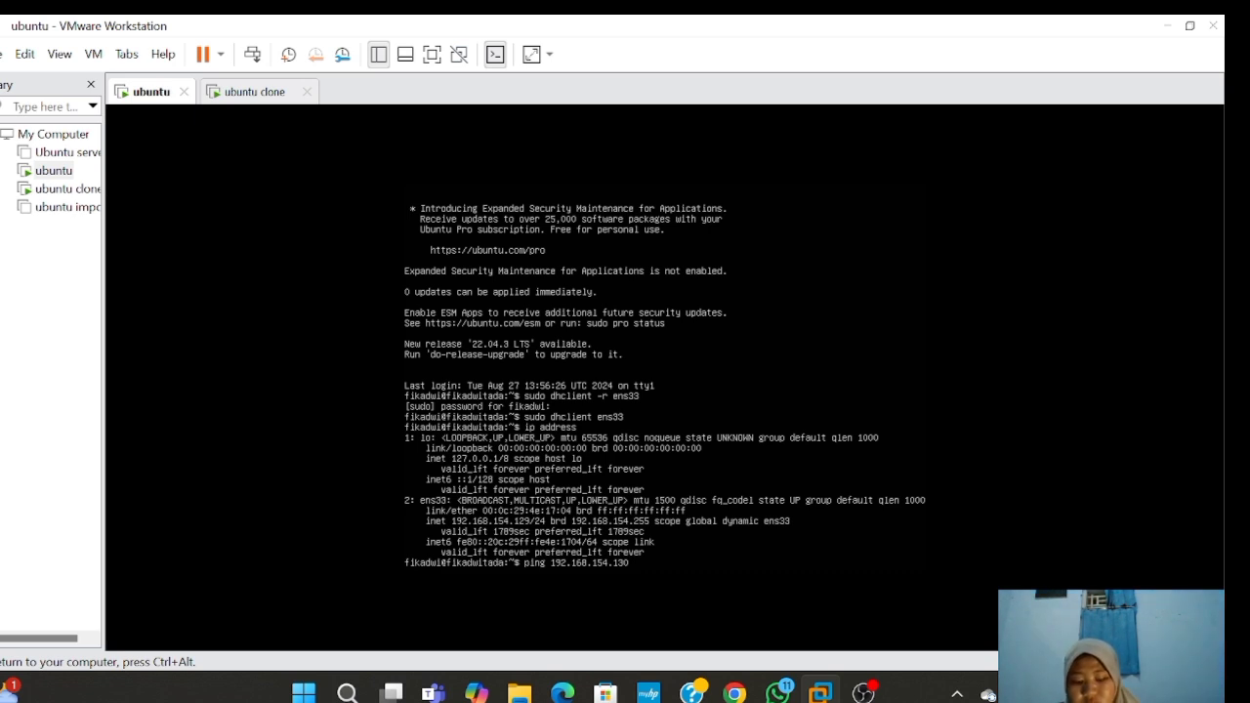
{"action": "key", "text": "Return"}
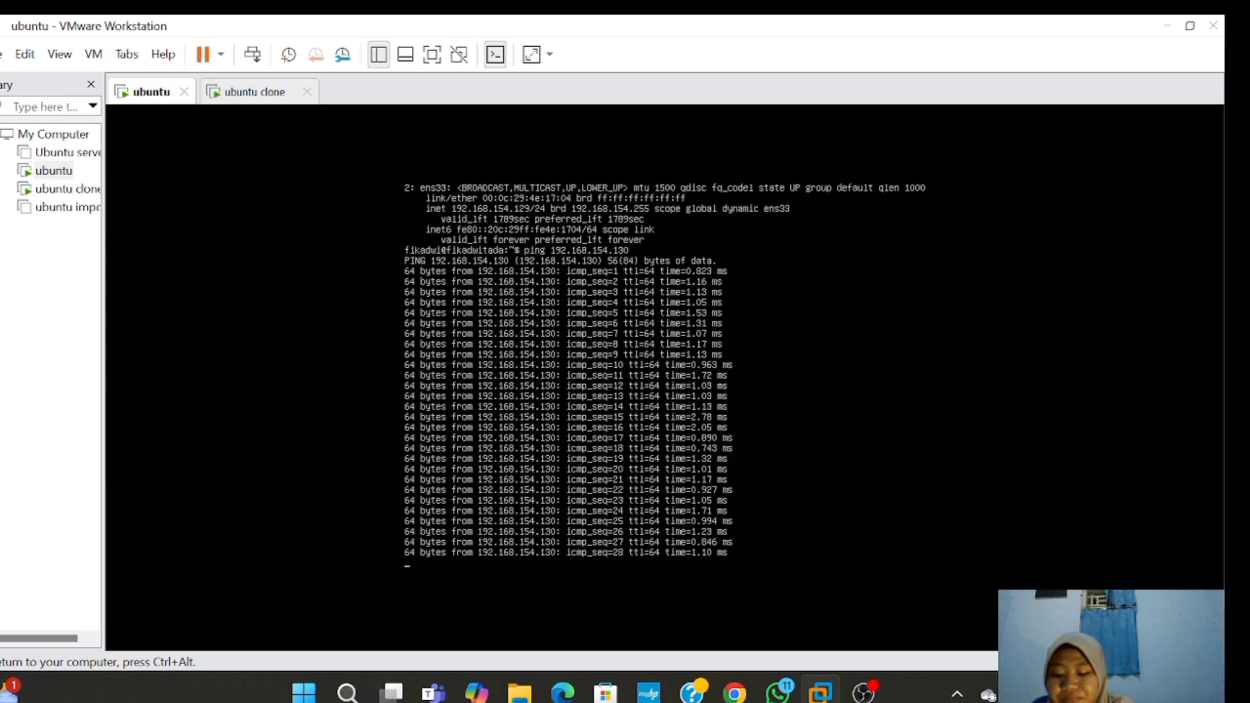
{"action": "type", "text": "c"}
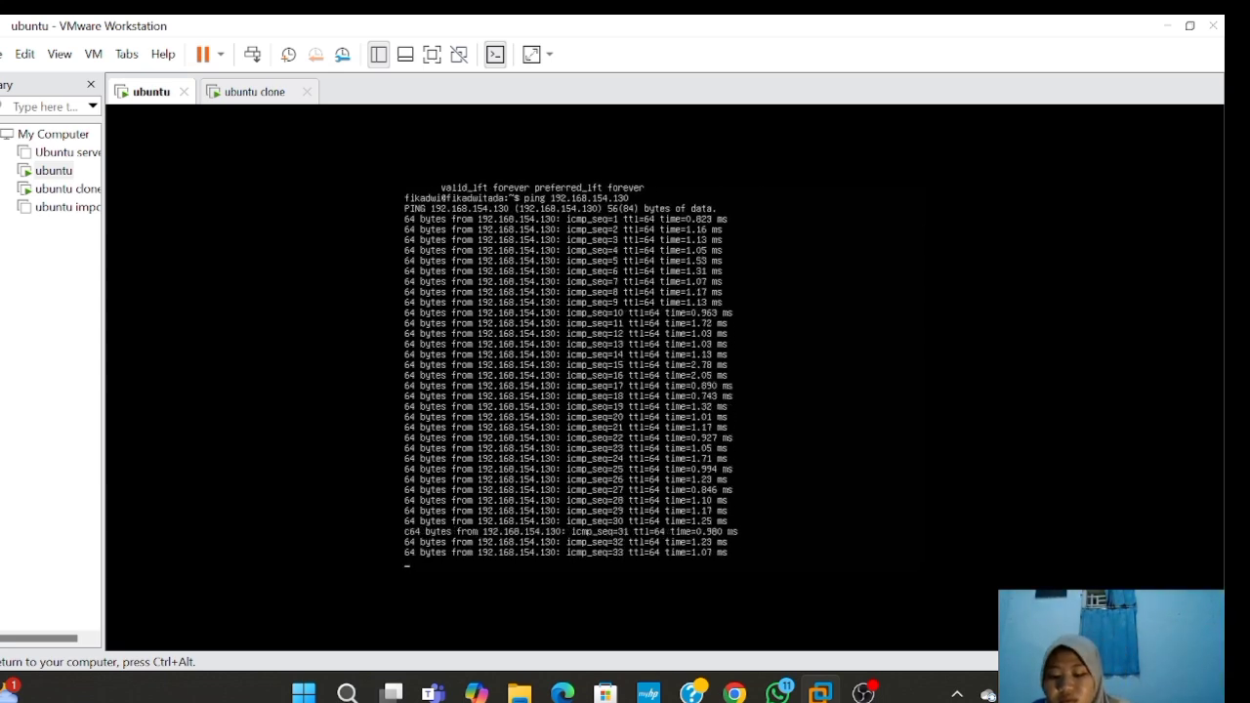
{"action": "key", "text": "ctrl+c"}
{"action": "key", "text": "ctrl+c"}
{"action": "key", "text": "ctrl+c"}
{"action": "key", "text": "ctrl+c"}
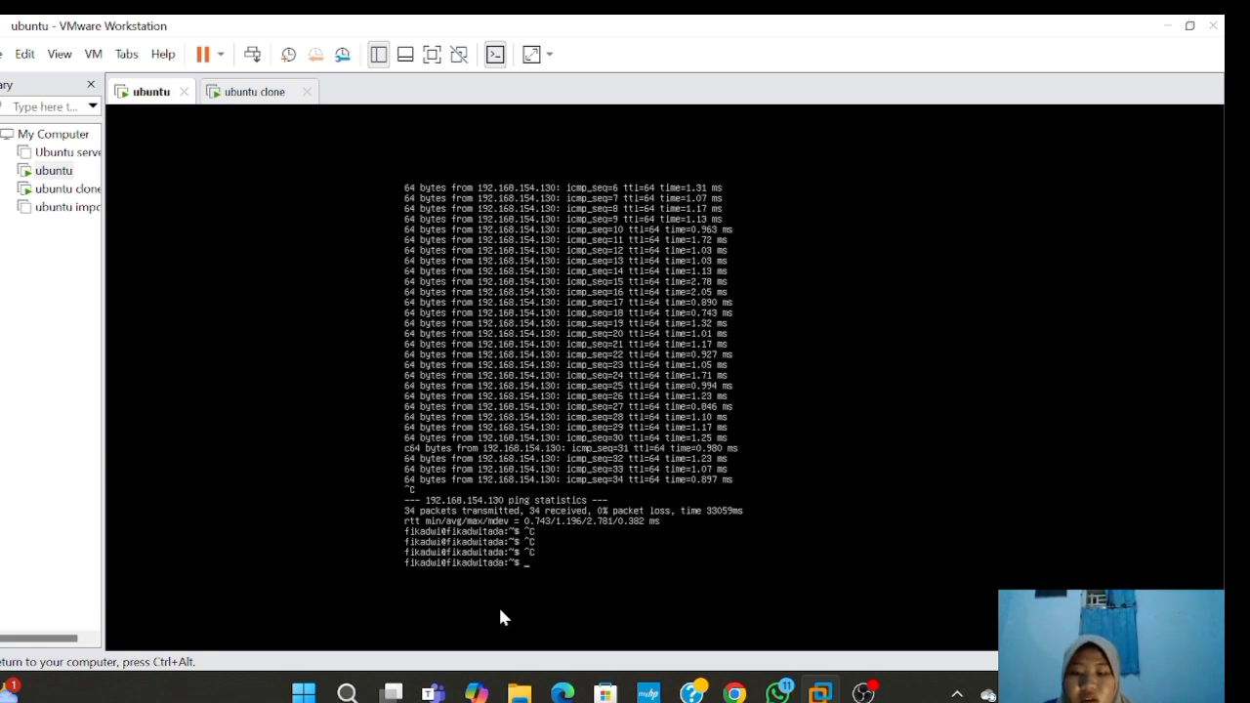
- Open Command Prompt on the Windows host and ping 192.168.154.129, getting 4 of 4 replies
{"action": "left_click", "coordinate": [347, 693]}
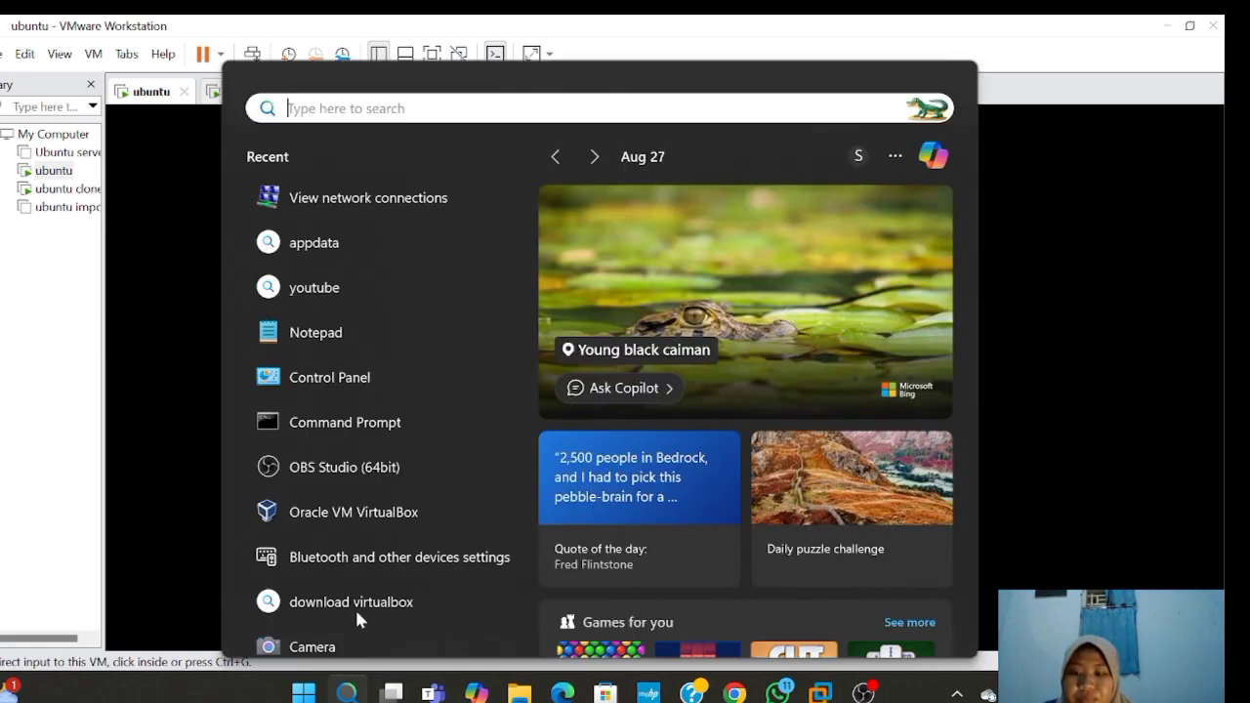
{"action": "left_click", "coordinate": [344, 426]}
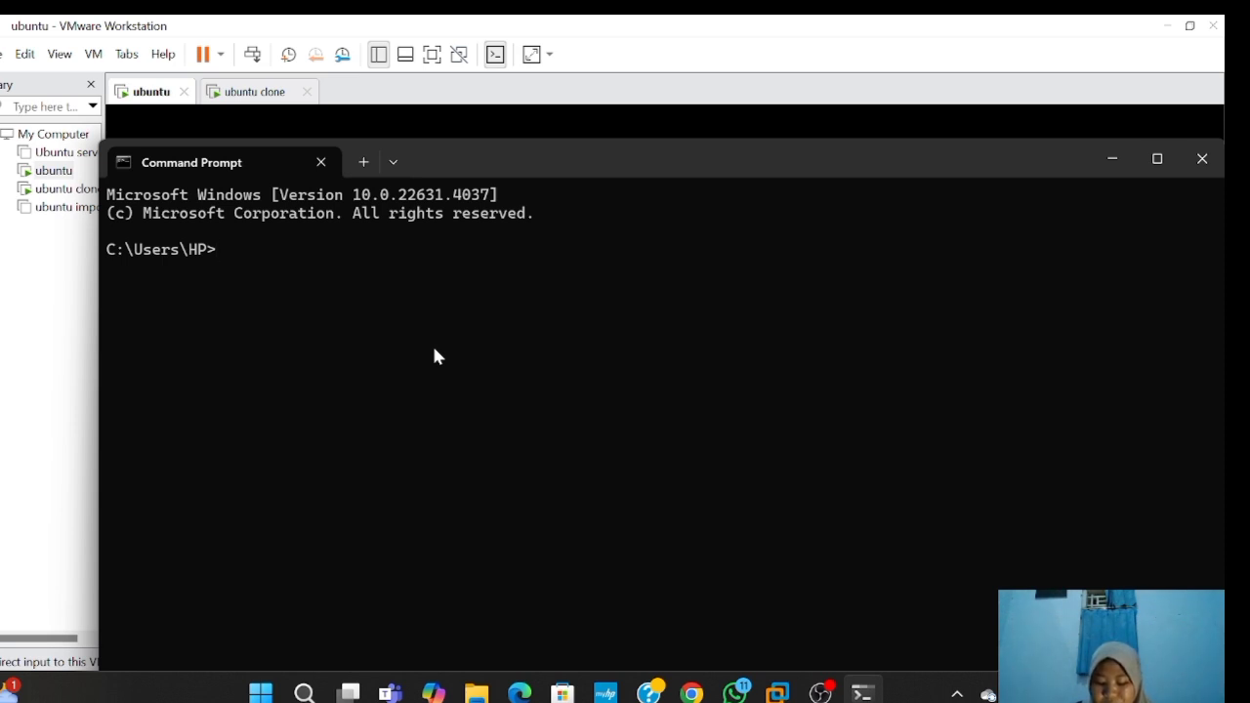
{"action": "type", "text": "pi"}
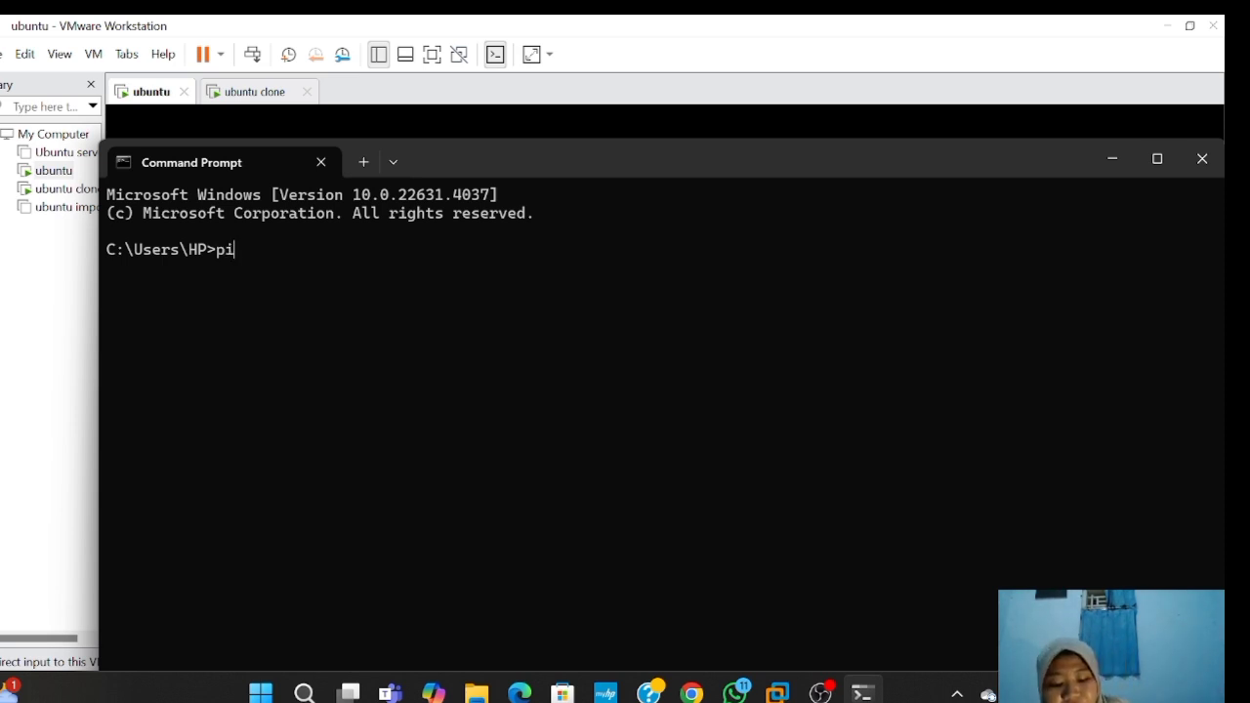
{"action": "type", "text": "ng "}
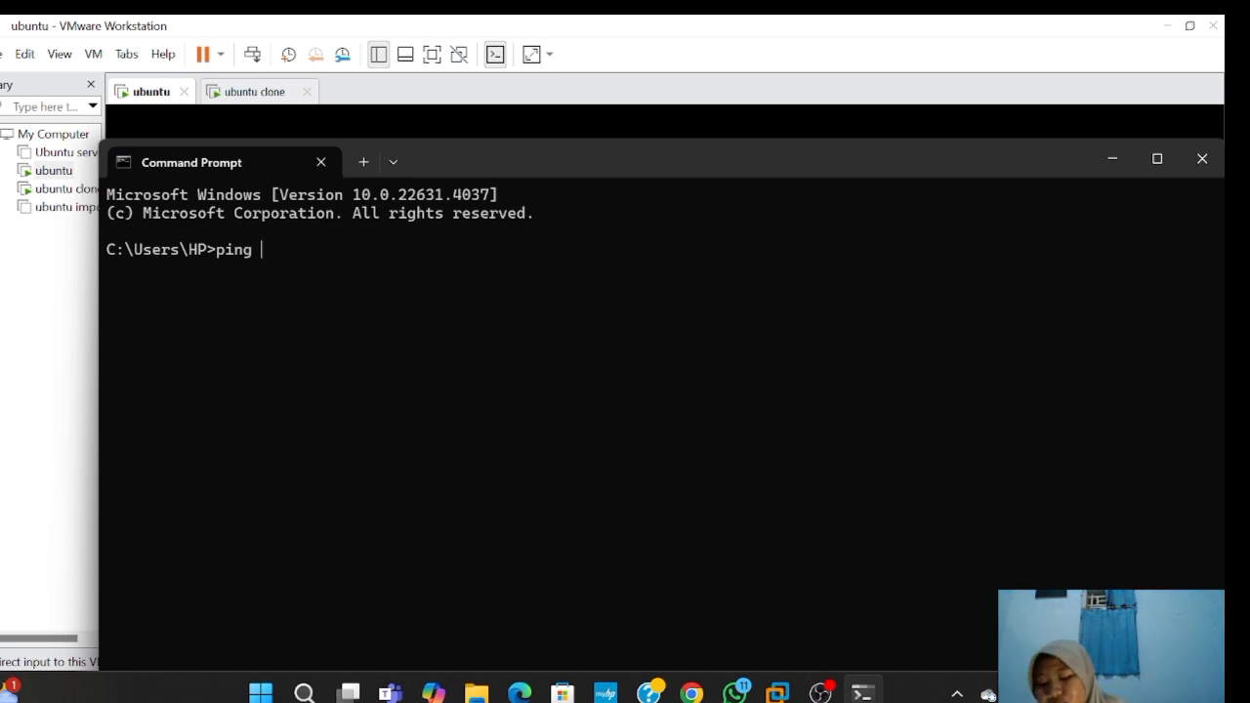
{"action": "type", "text": "192"}
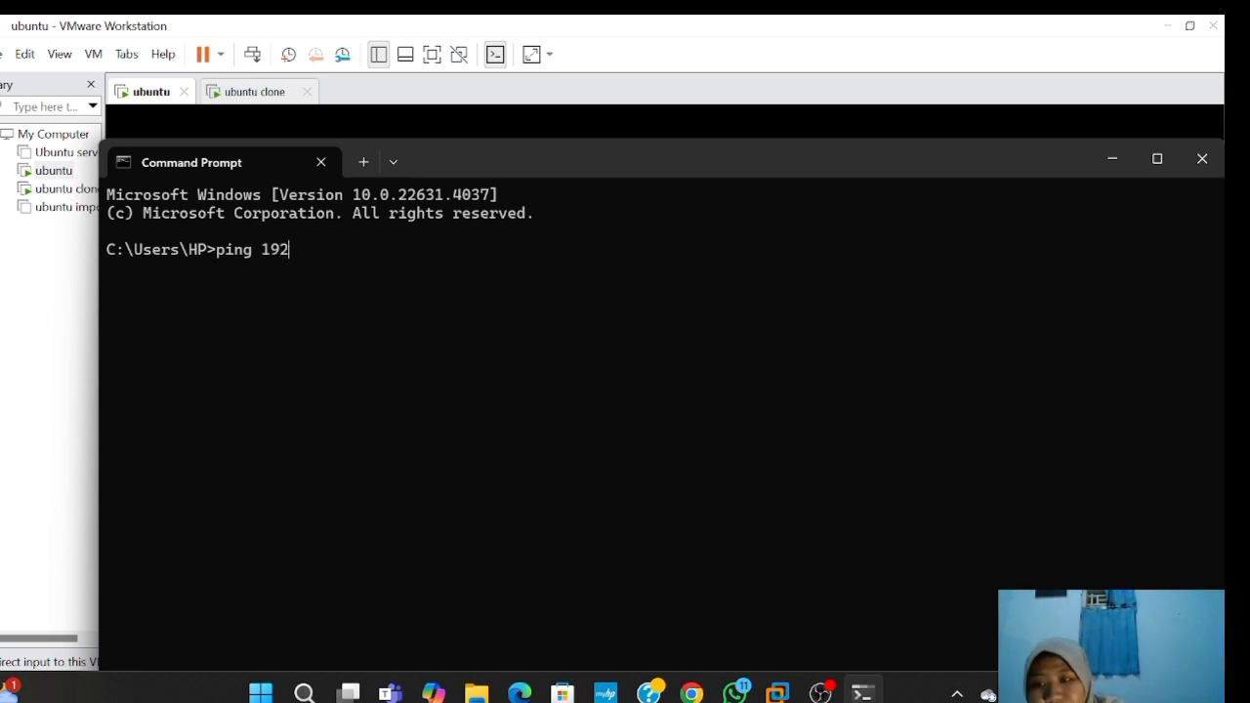
{"action": "type", "text": ".16"}
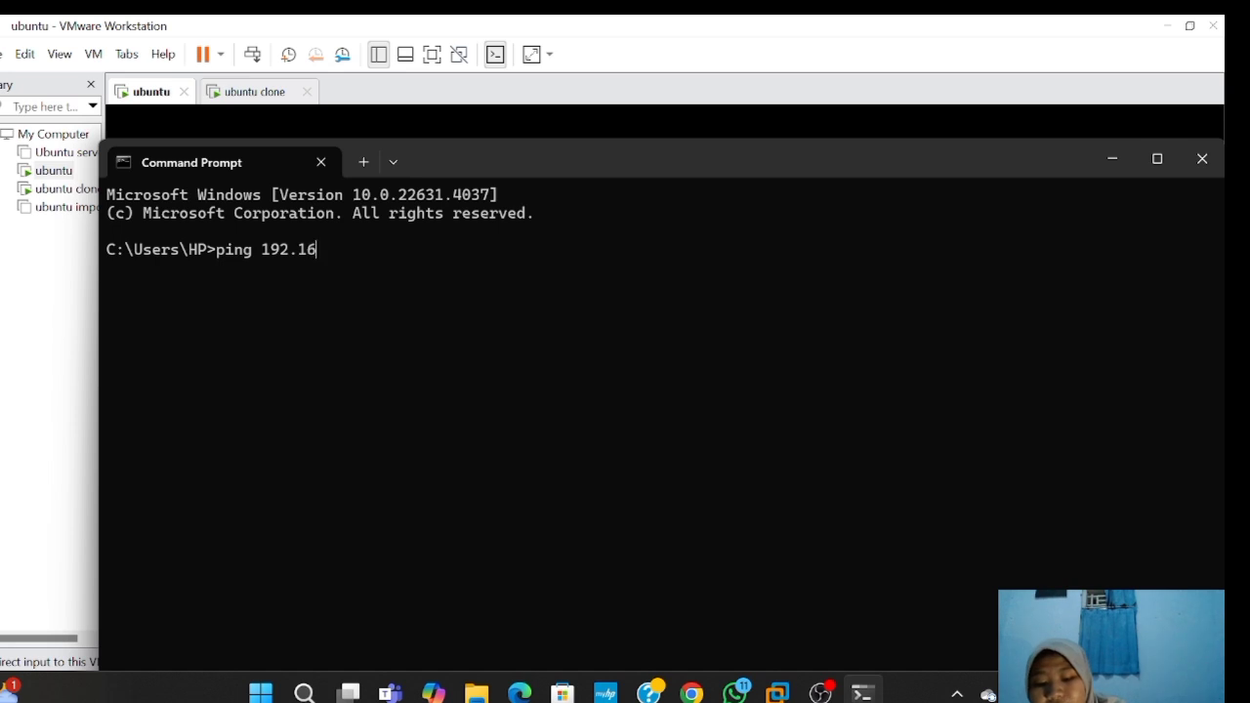
{"action": "type", "text": "8."}
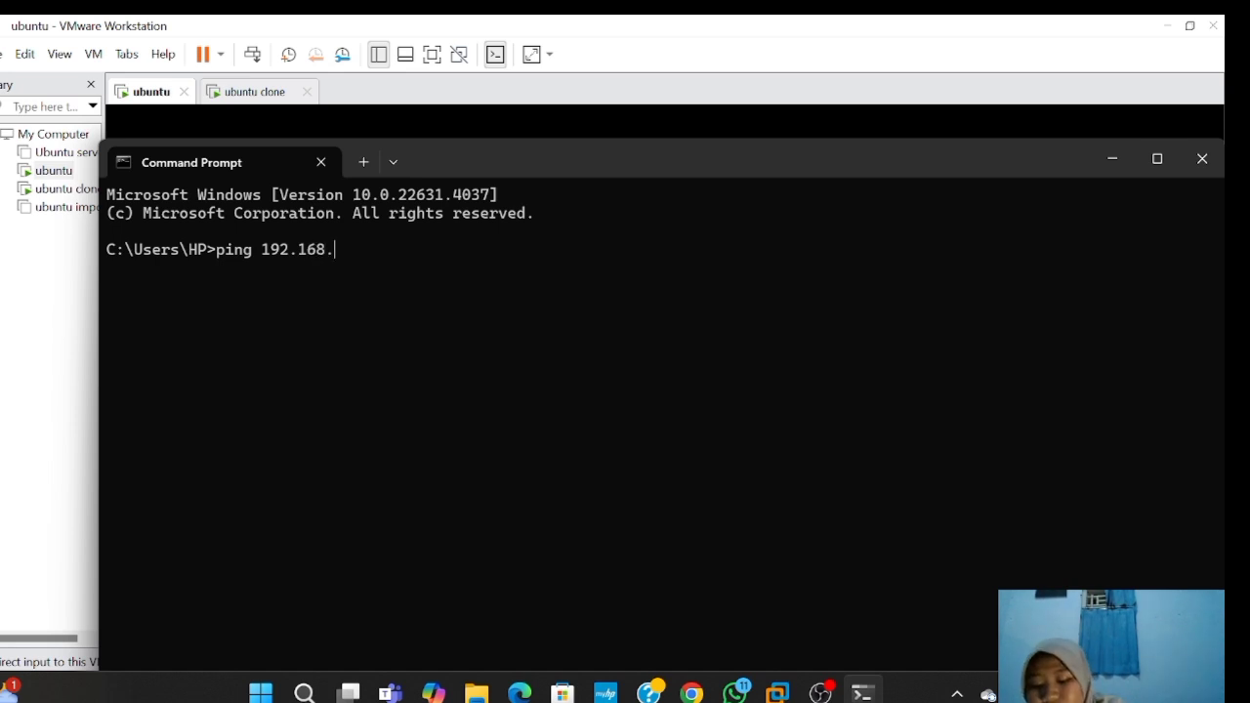
{"action": "type", "text": "154"}
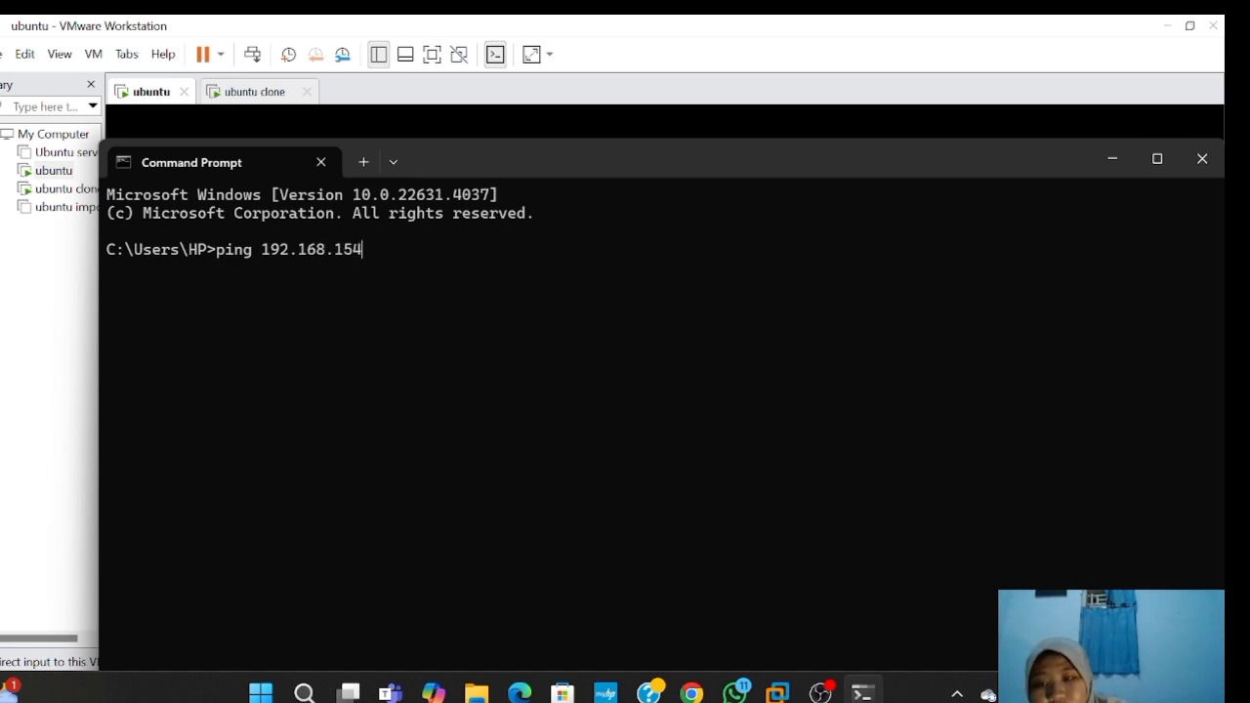
{"action": "type", "text": "."}
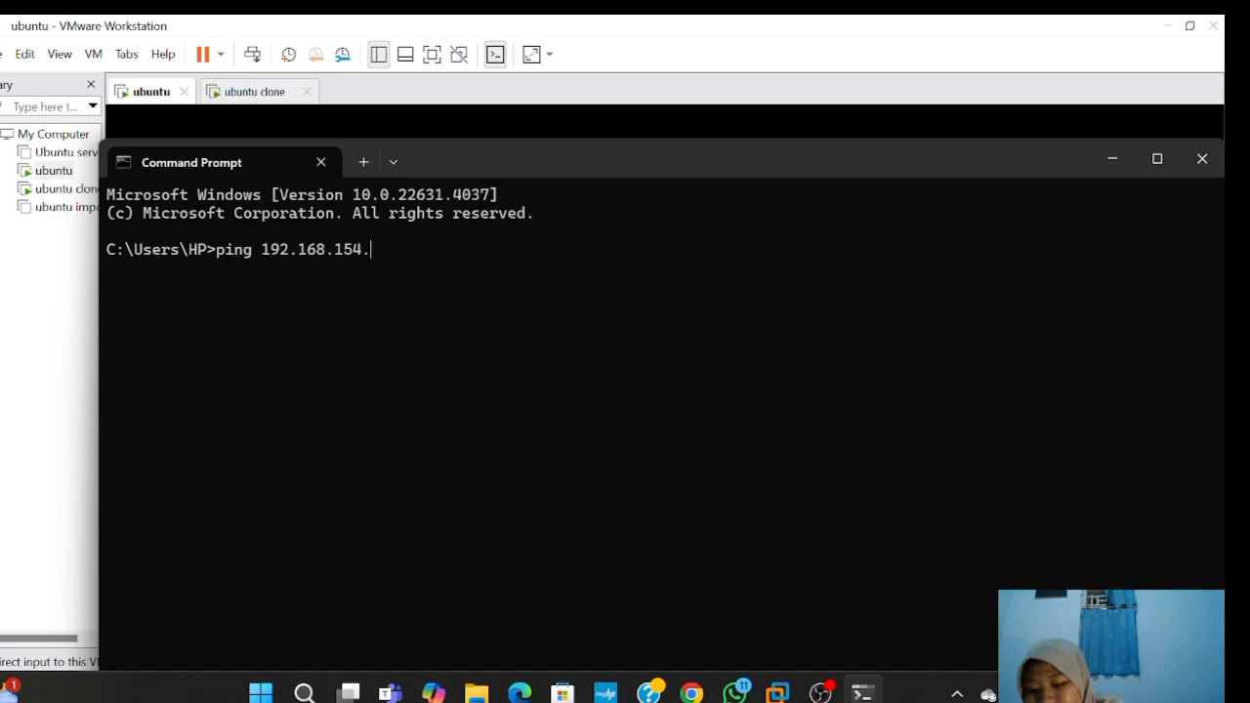
{"action": "type", "text": "129"}
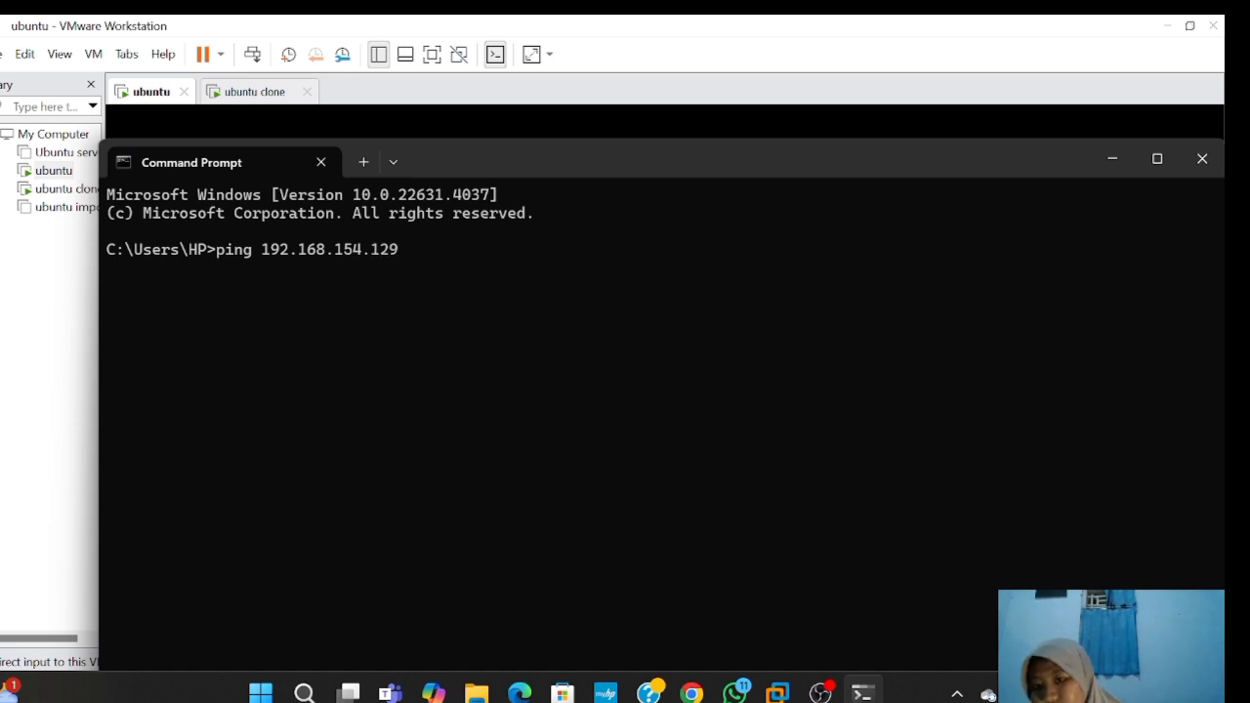
{"action": "key", "text": "Return"}
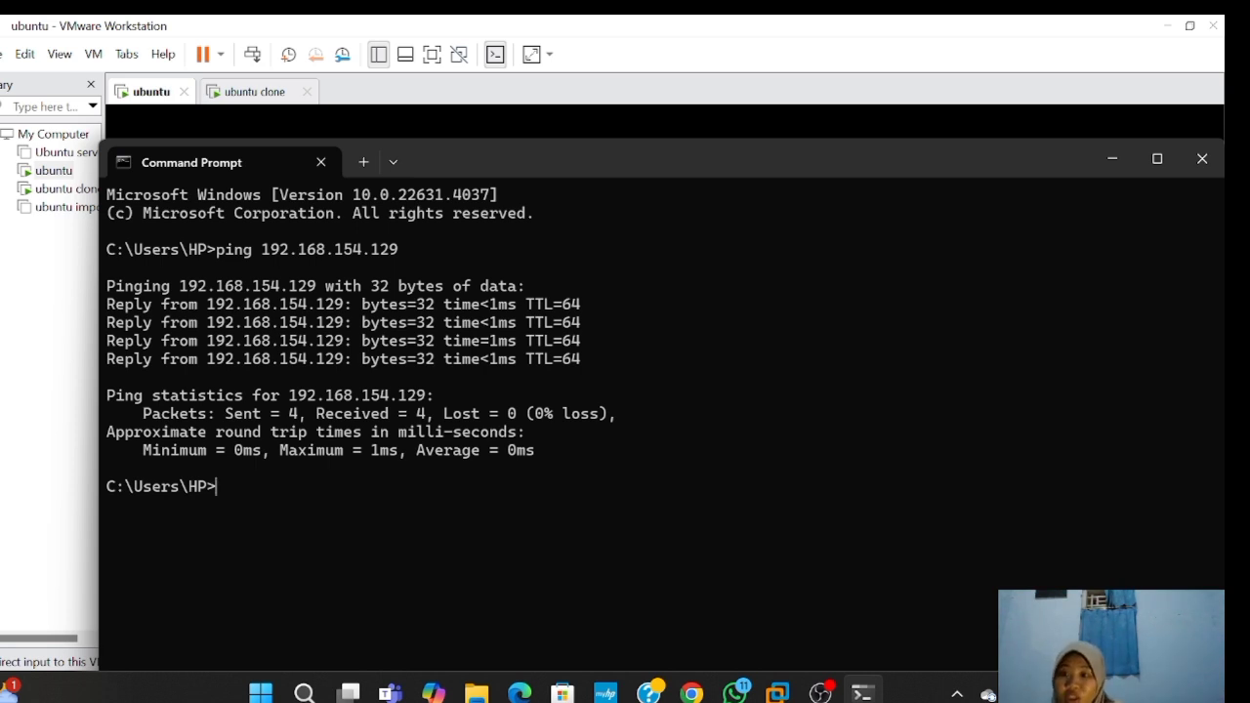
{"action": "type", "text": "ping"}
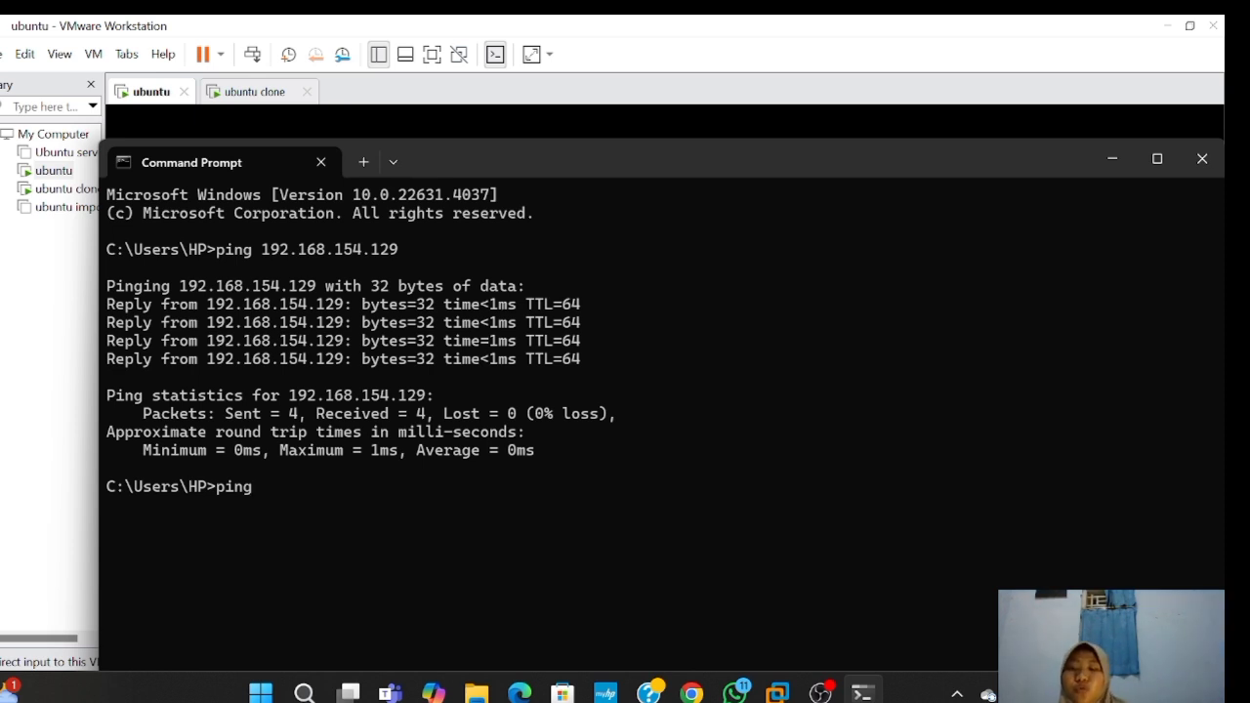
- Ping 192.168.154.130 from the host, receiving replies at TTL=64
{"action": "type", "text": "1"}
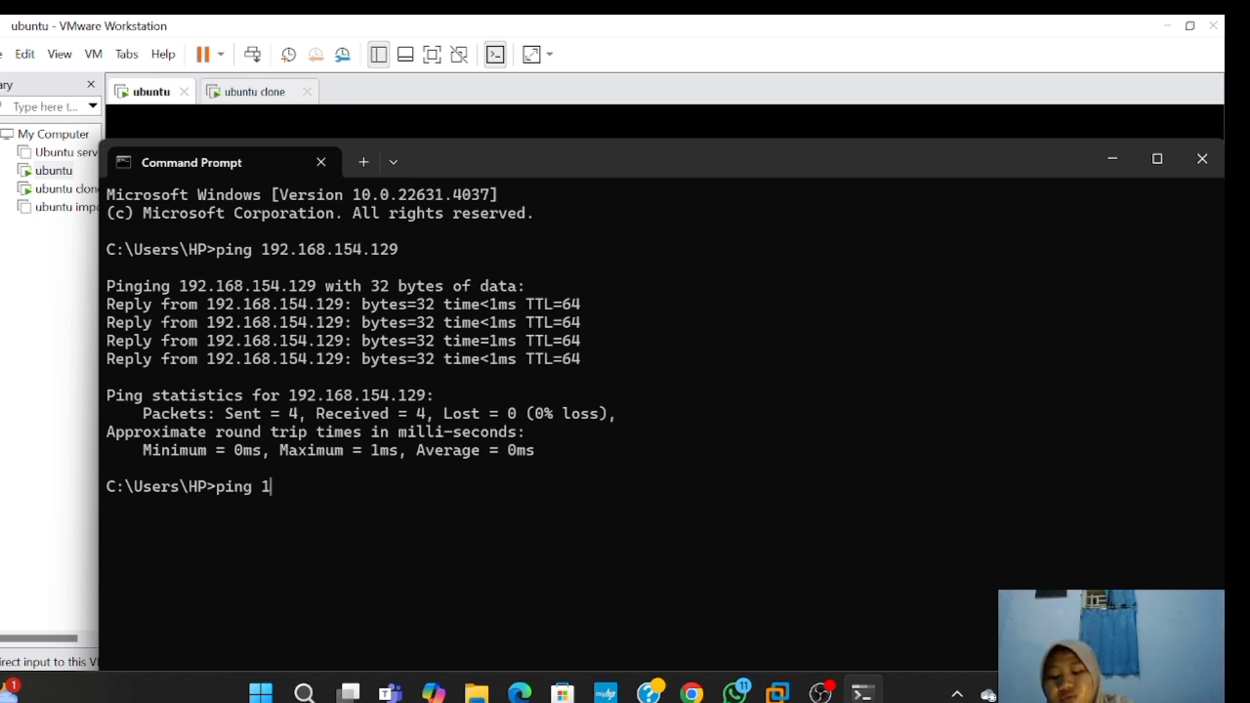
{"action": "type", "text": "92.1"}
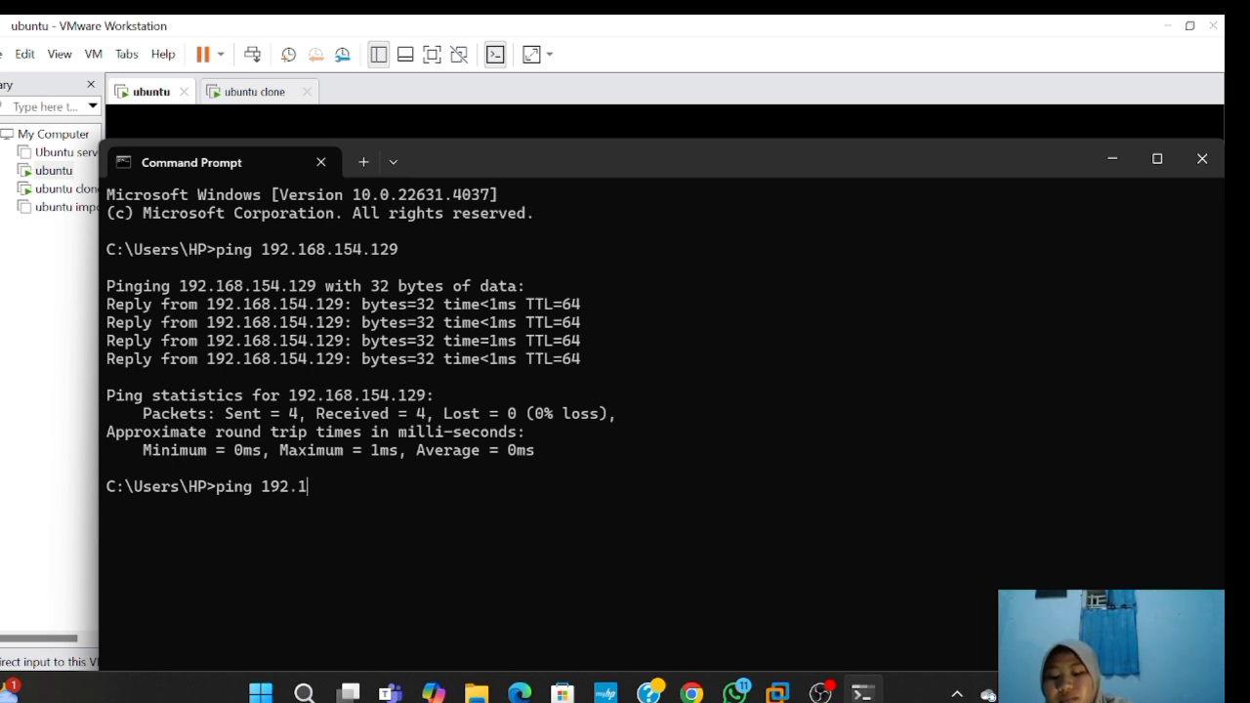
{"action": "type", "text": "68."}
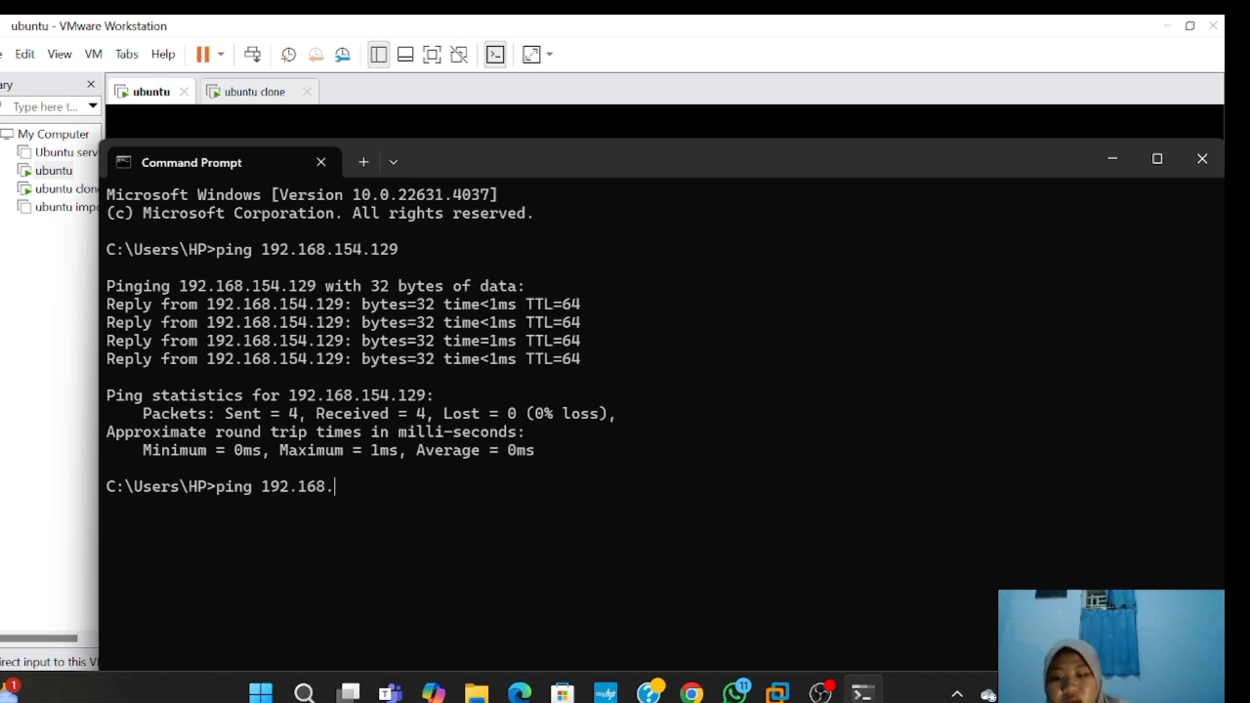
{"action": "type", "text": "154"}
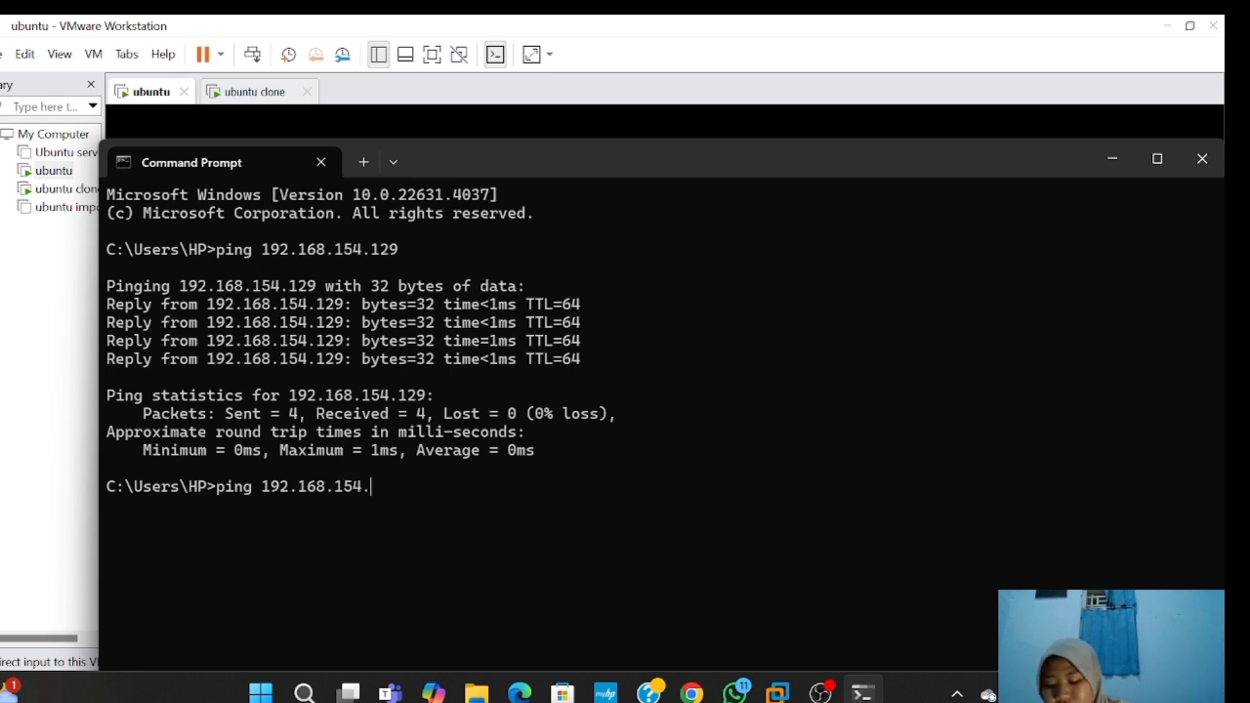
{"action": "type", "text": ".130"}
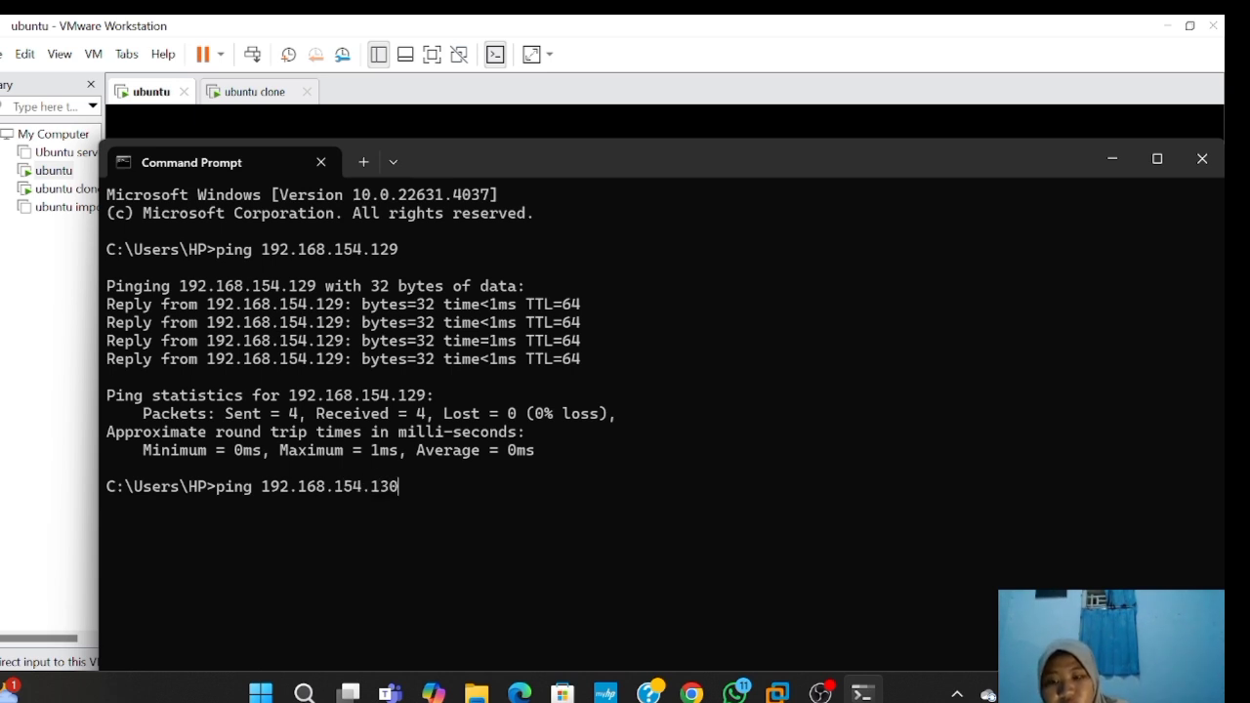
{"action": "key", "text": "Return"}
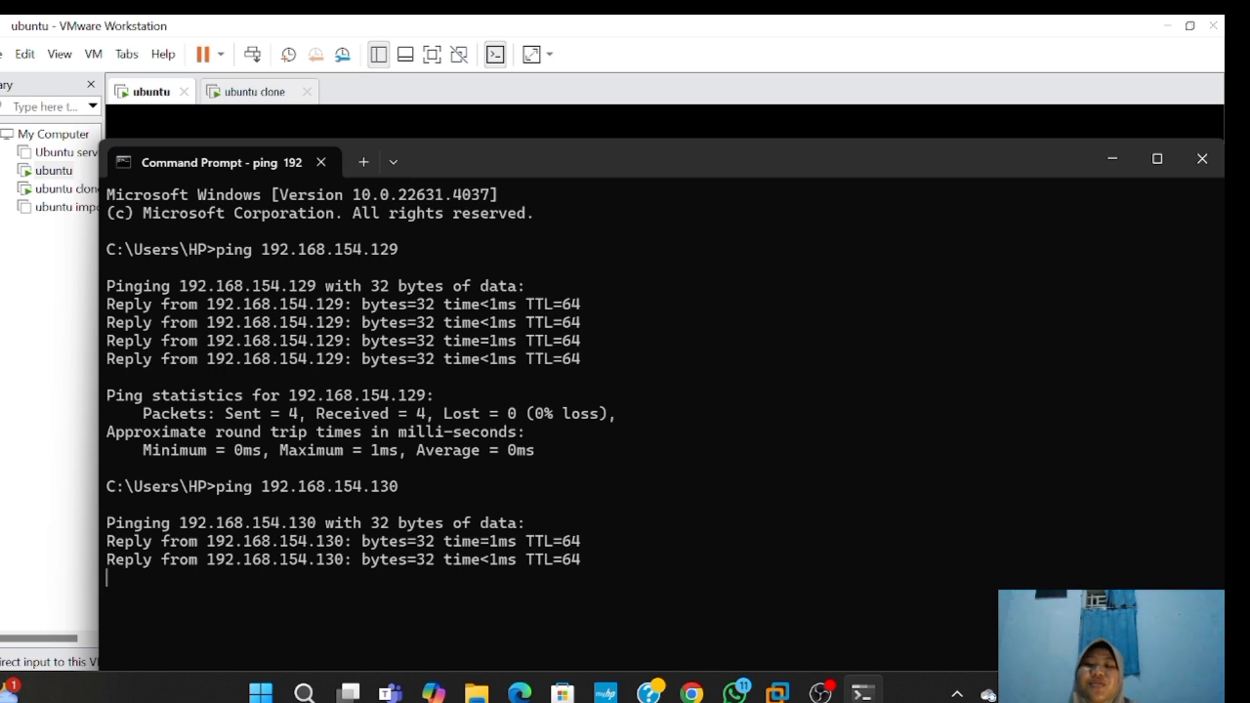